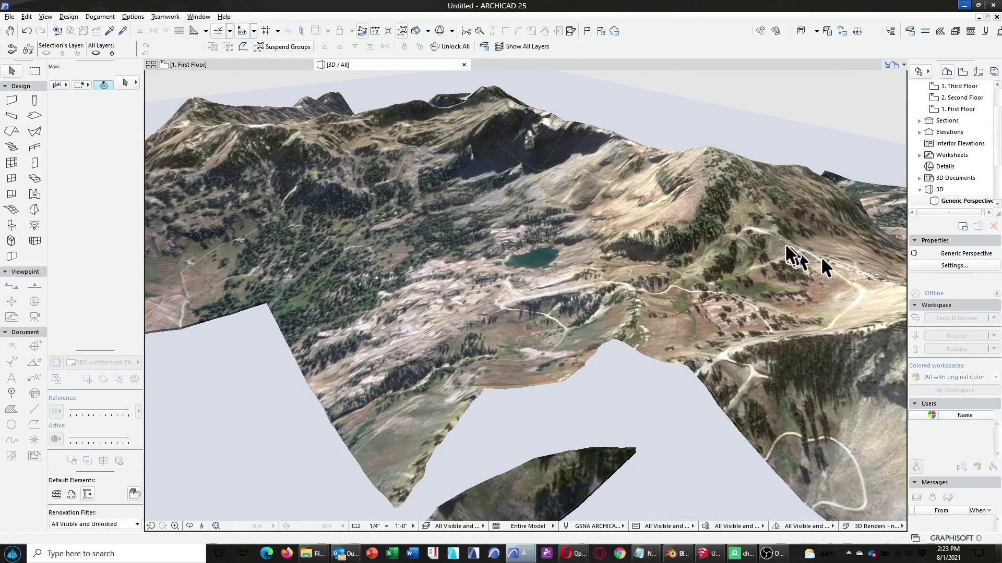
Step: Inspect the mountain terrain model in 3D from several angles and select its mesh to reveal the triangulation
shift+middle_drag(203, 225, 328, 229)
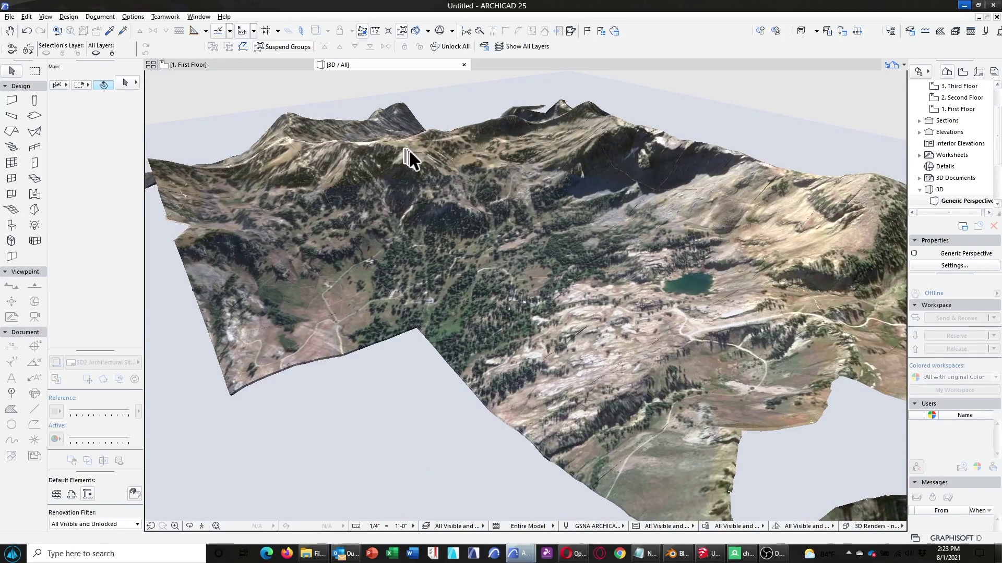
middle_drag(636, 233, 805, 268)
drag(805, 267, 799, 267)
scroll(524, 244, down, 1)
middle_drag(582, 251, 404, 225)
click(405, 224)
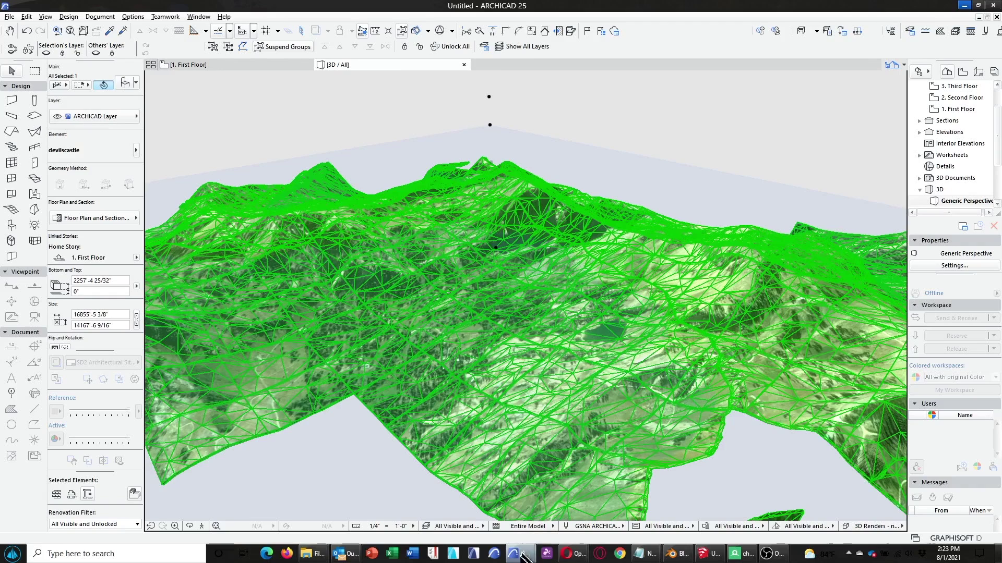
Step: Switch to the slc-test ARCHICAD project and view the downtown city model from several angles
mouse_move(522, 557)
click(475, 527)
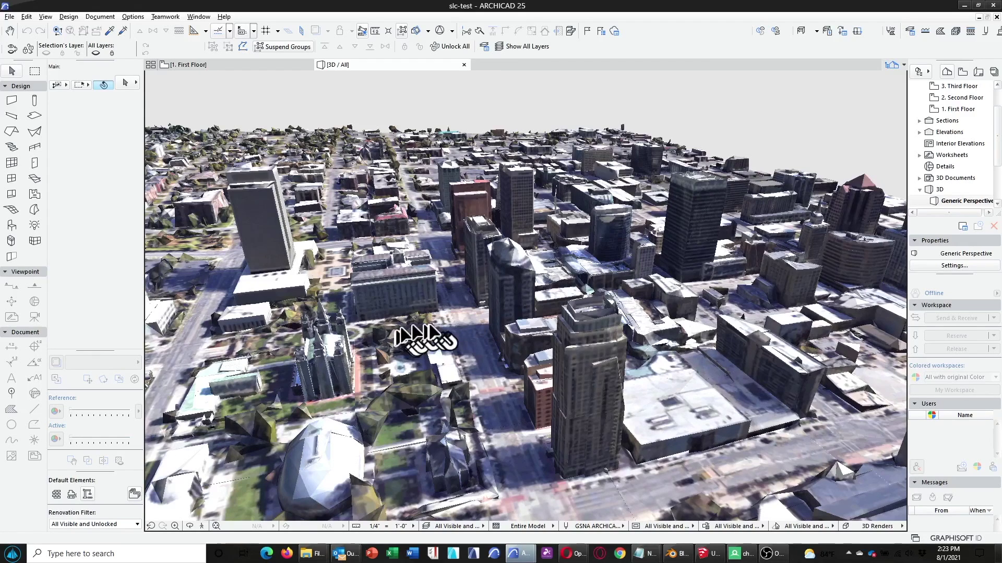
drag(474, 291, 398, 220)
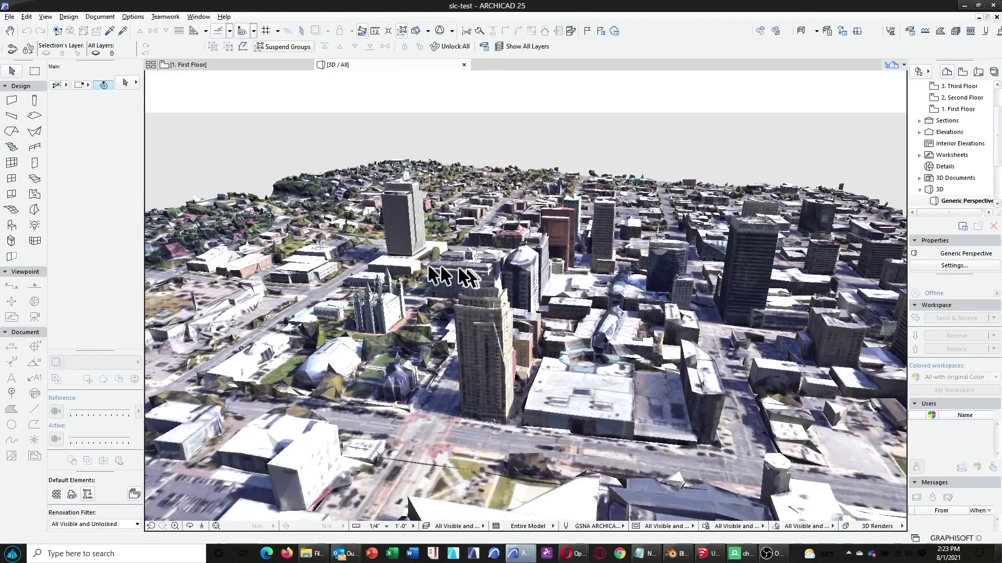
drag(436, 276, 402, 295)
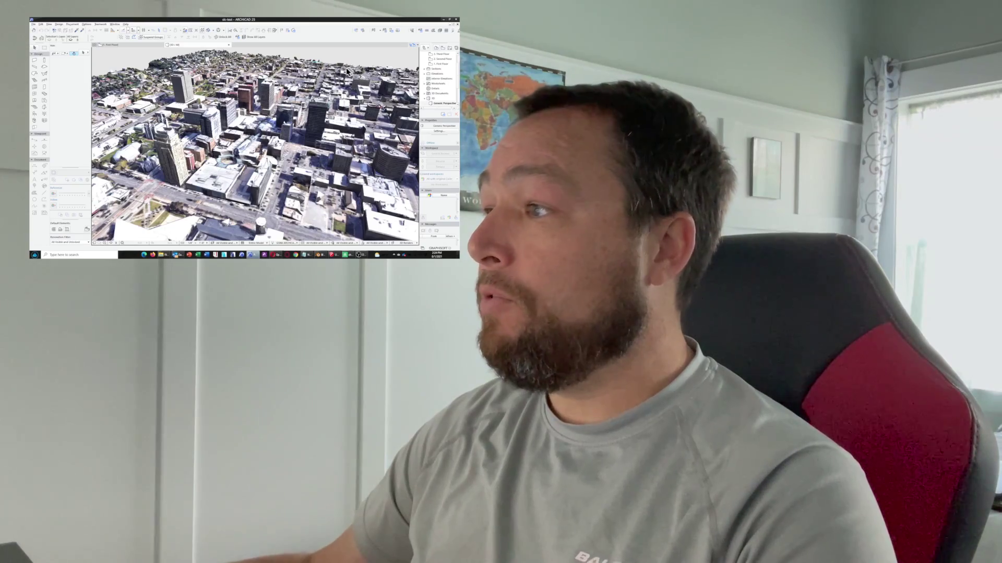
scroll(346, 68, down, 3)
Step: Minimize ARCHICAD, switch to the Opera browser and show the Blender download page
click(443, 20)
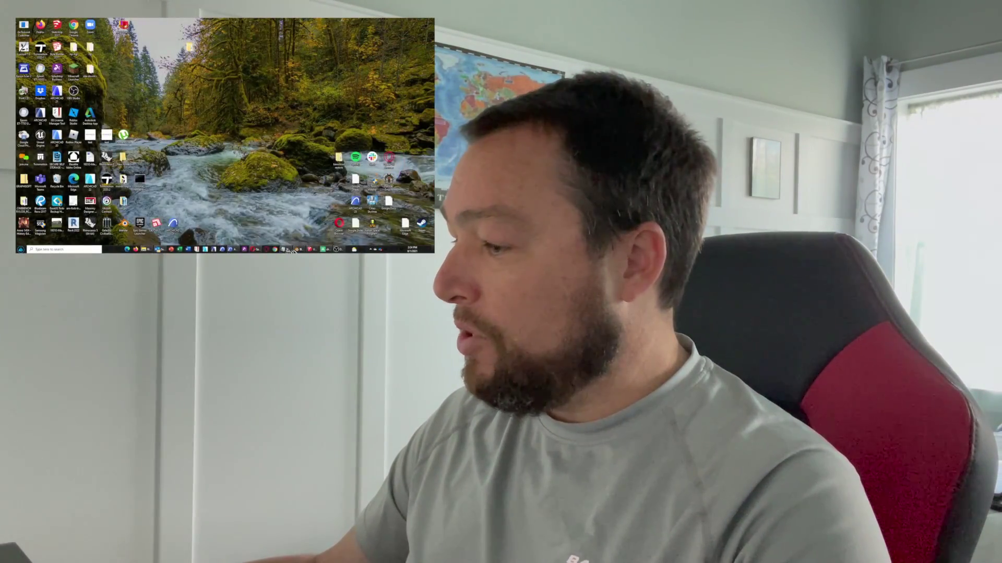
click(273, 238)
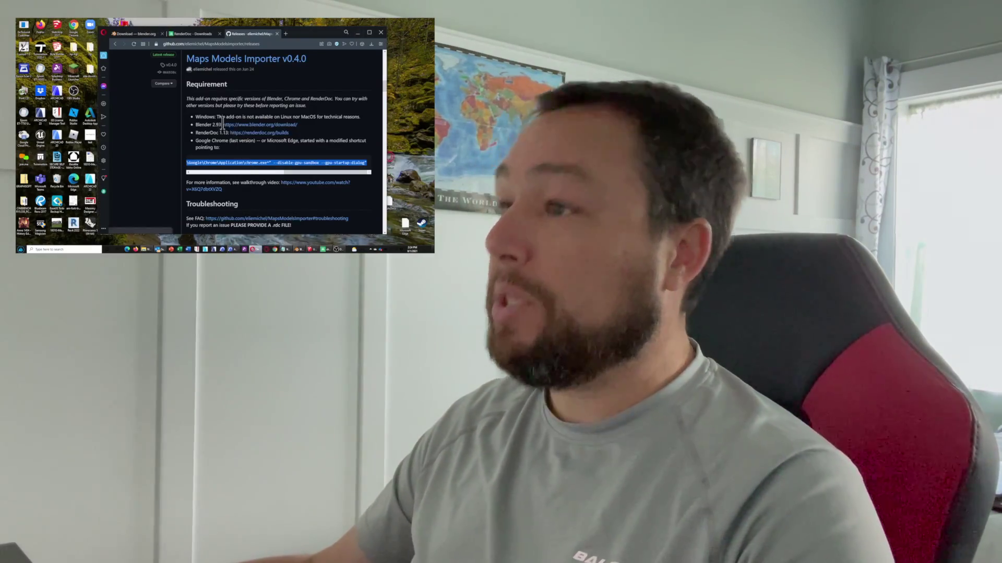
click(143, 35)
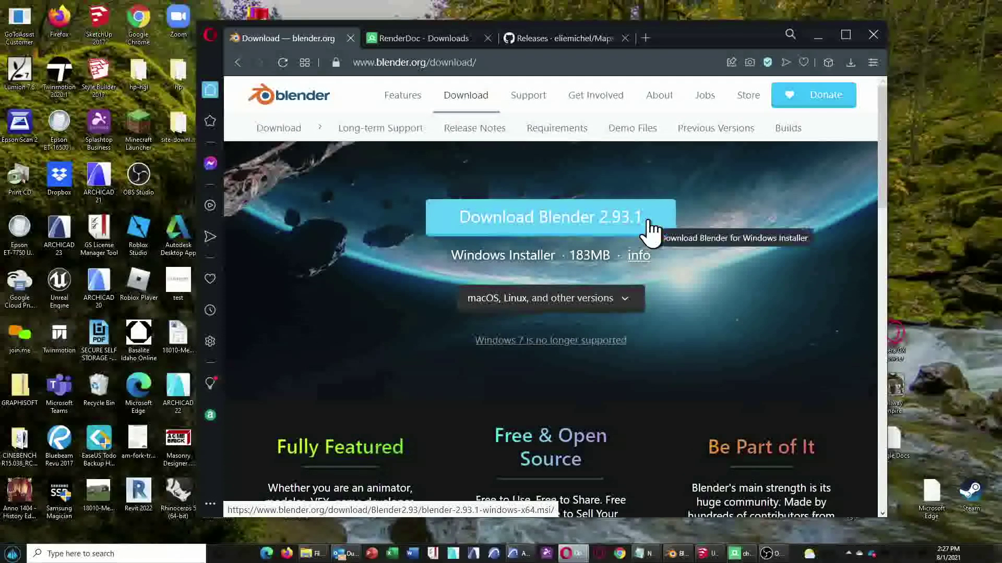
Step: Review the RenderDoc downloads page, from the latest release down through the list of all stable builds
click(428, 39)
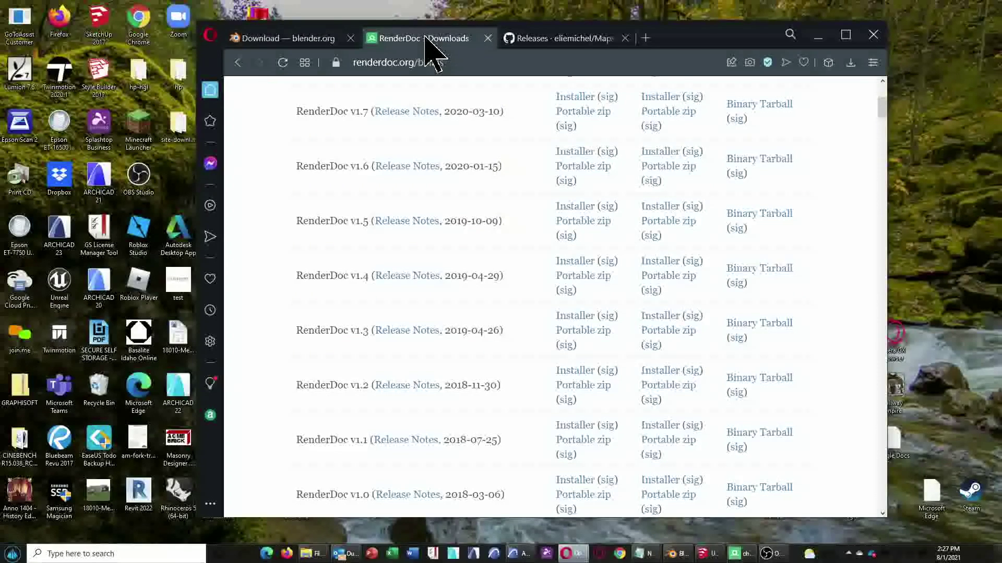
scroll(599, 231, up, 10)
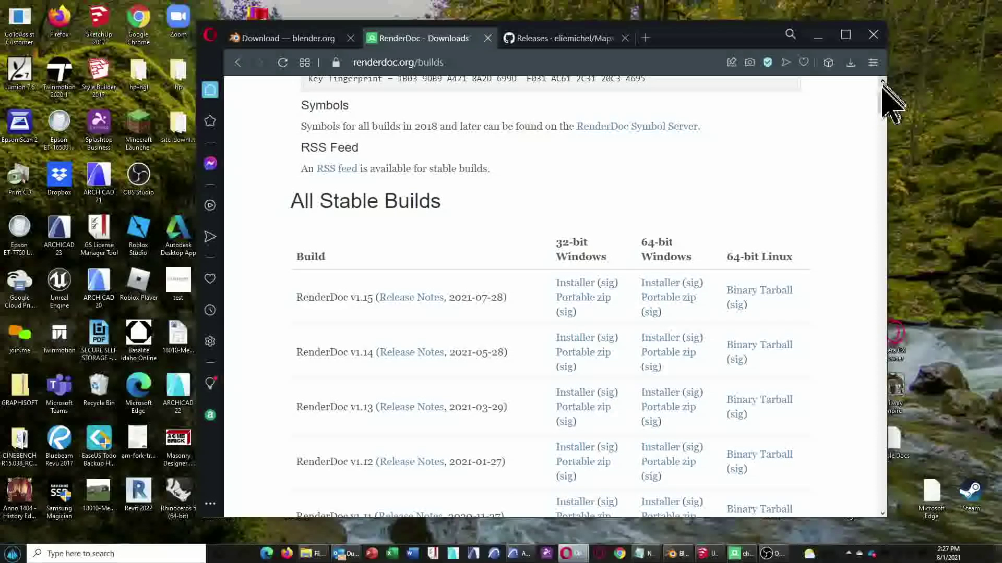
drag(881, 96, 881, 86)
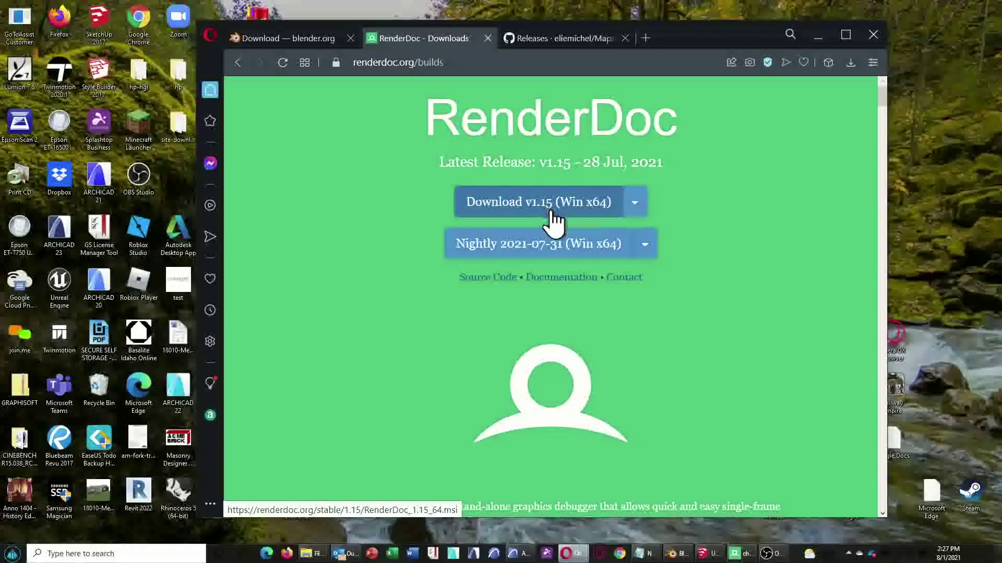
scroll(563, 221, down, 15)
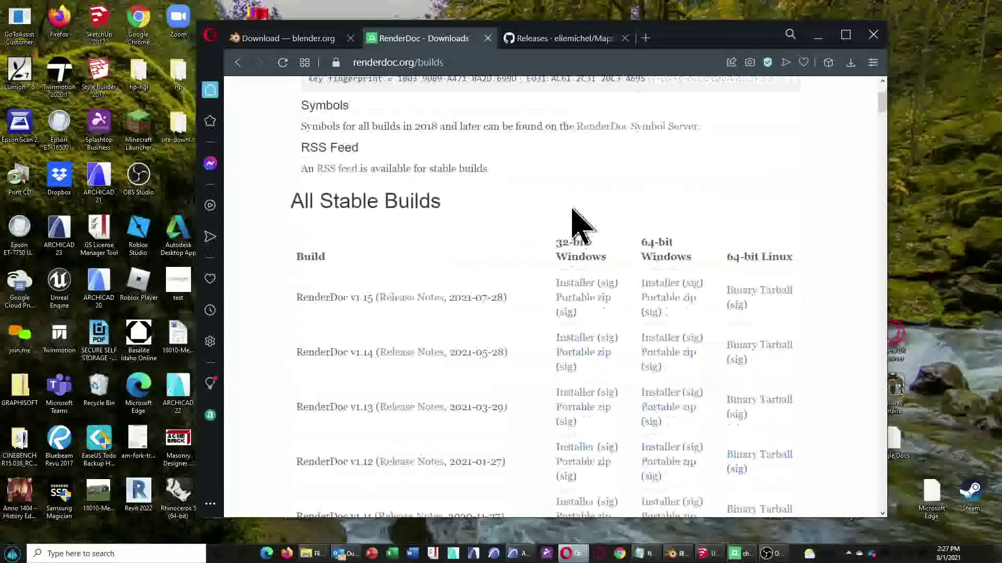
scroll(566, 217, down, 7)
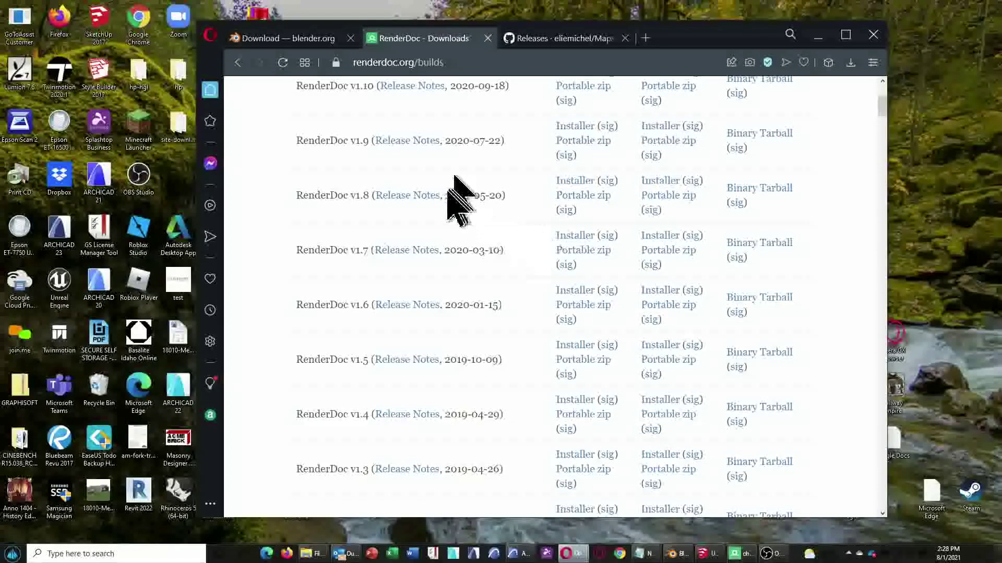
Step: Bring up the RenderDoc_1.6_64 folder in File Explorer and move its window aside
mouse_move(314, 555)
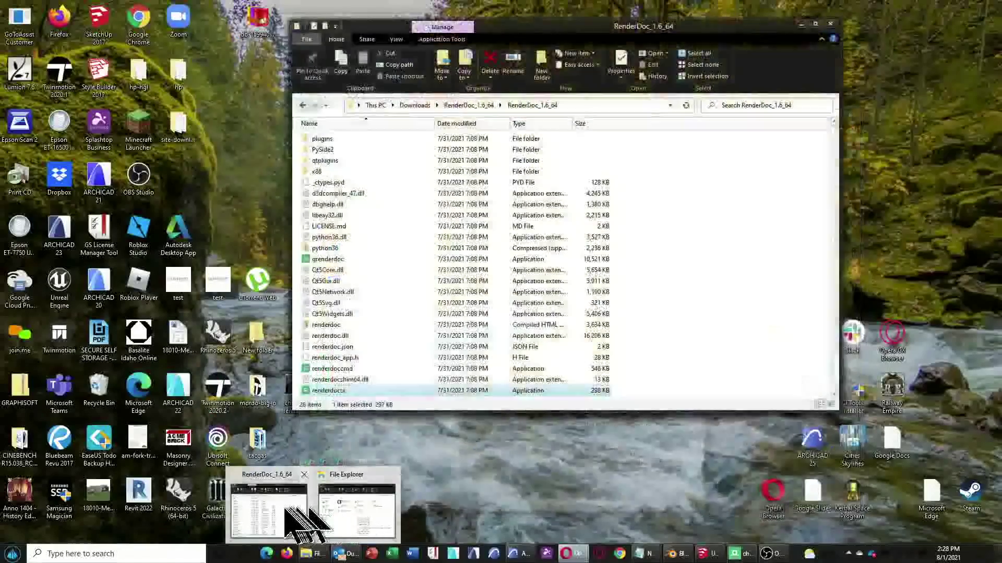
click(284, 525)
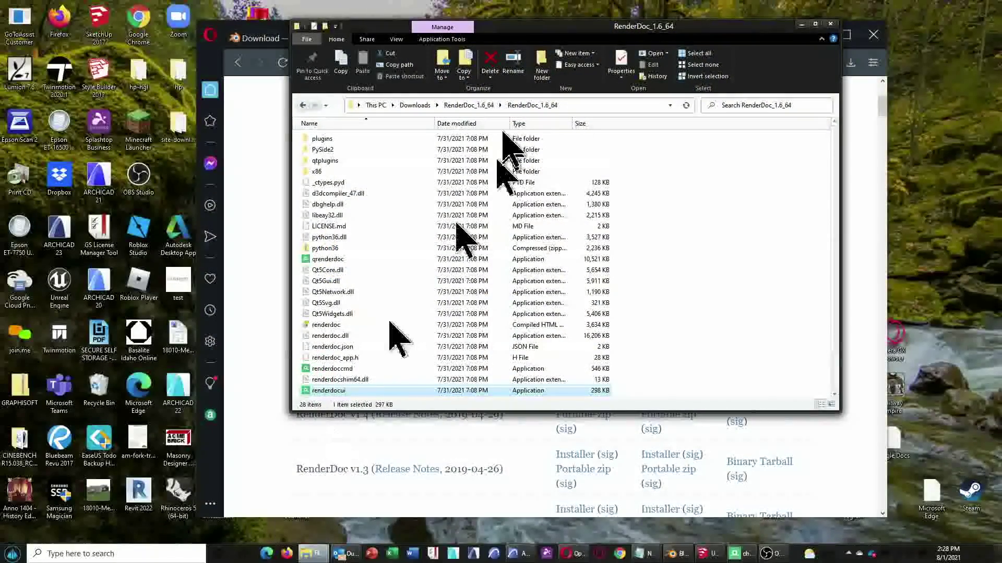
drag(570, 23, 303, 12)
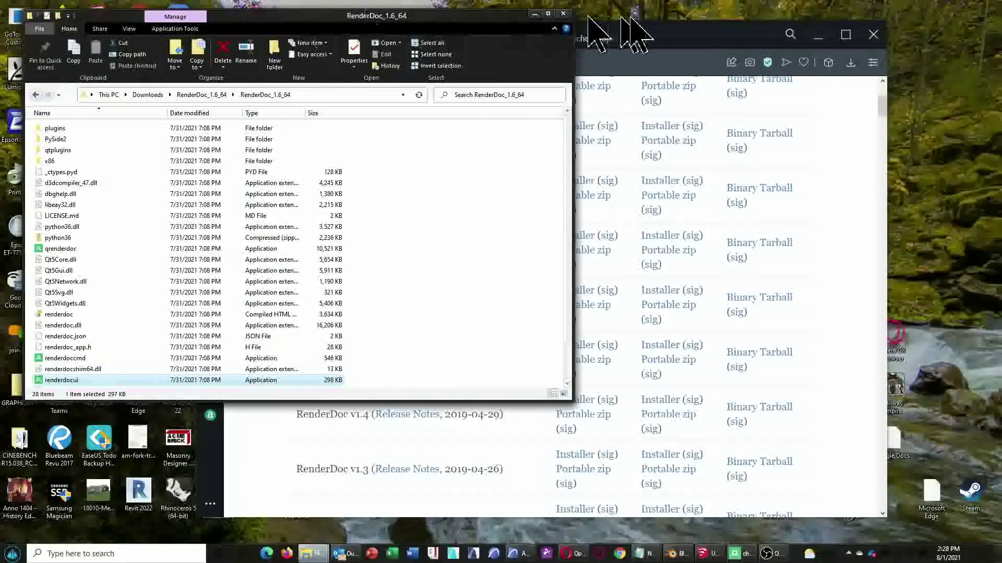
Step: Return to the browser and review the requirements, changelog and assets of Maps Models Importer v0.4.1 - RC2 on GitHub
click(692, 34)
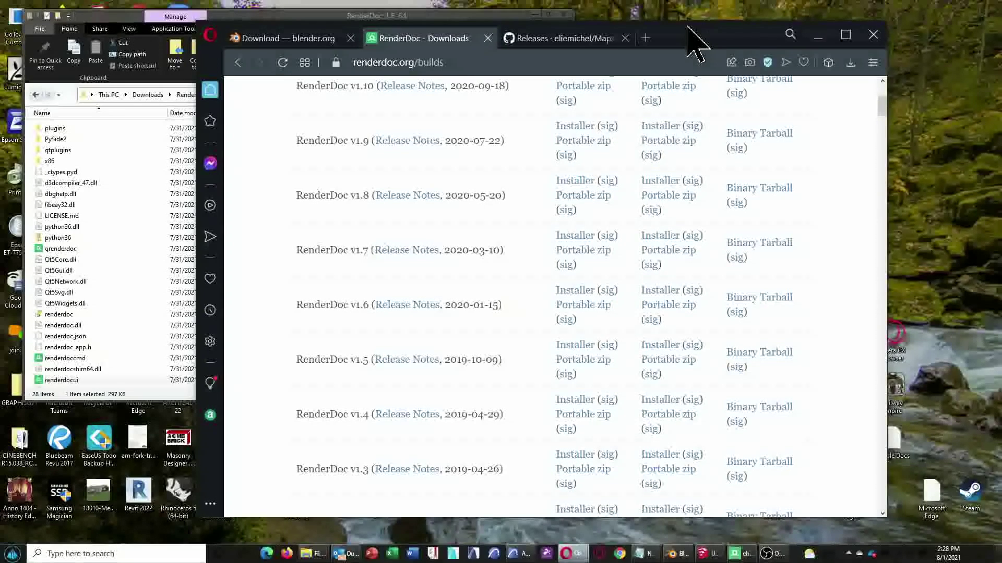
click(585, 42)
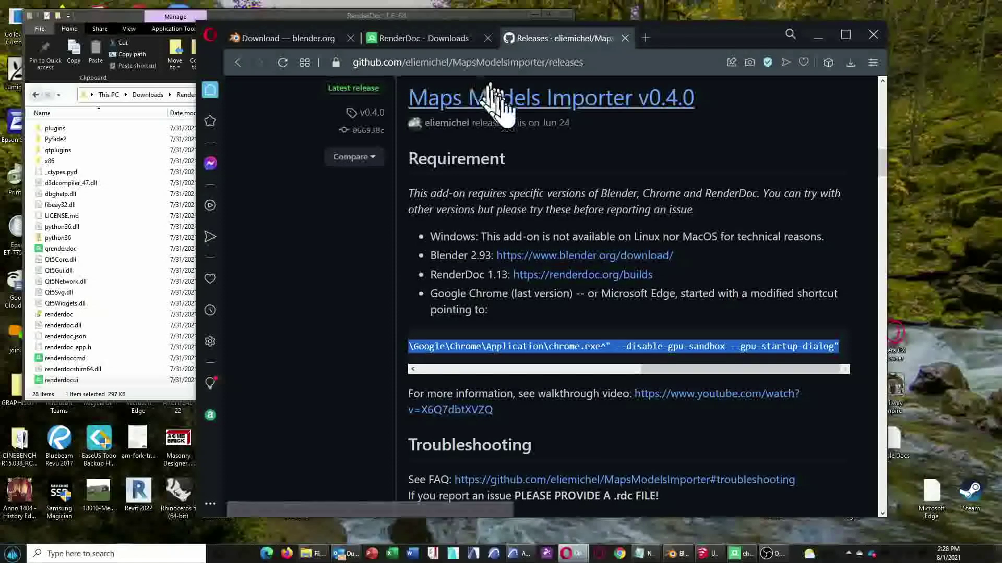
scroll(579, 203, up, 5)
scroll(579, 217, up, 12)
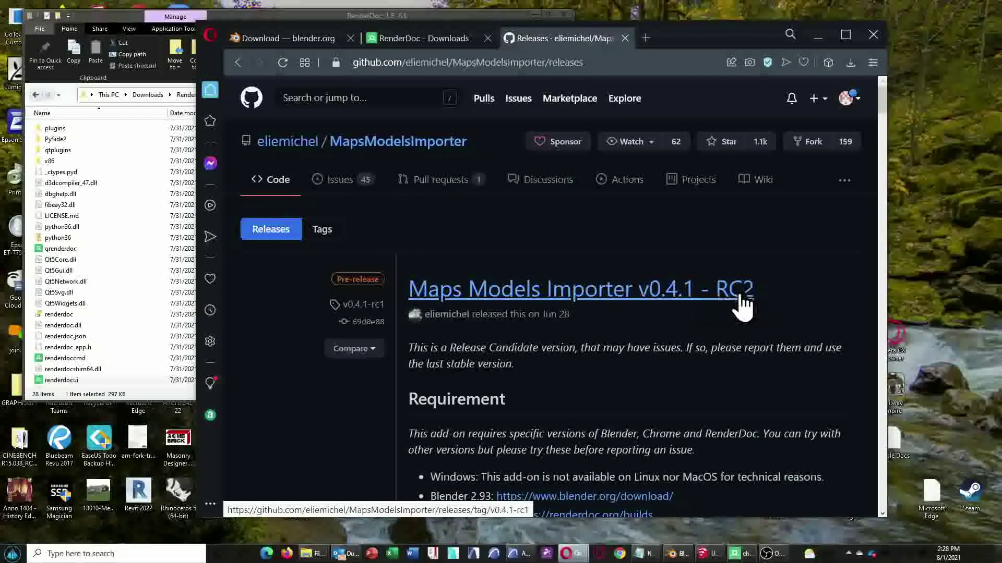
scroll(600, 339, down, 4)
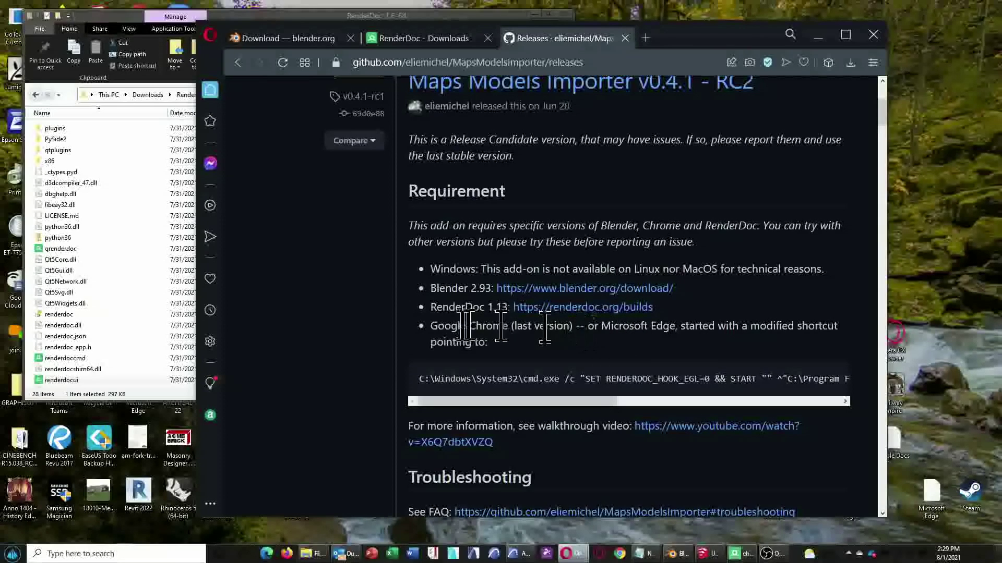
scroll(457, 316, down, 6)
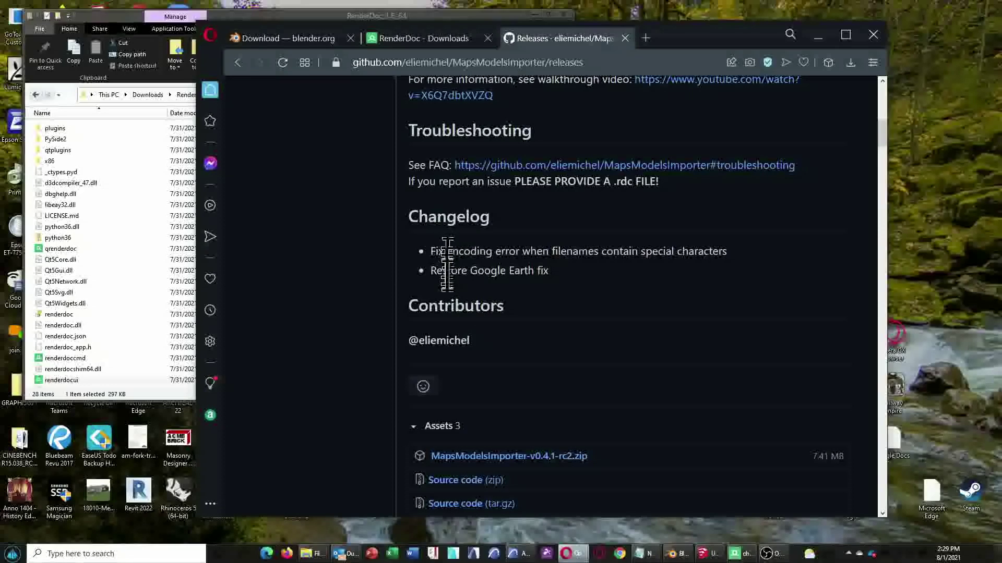
scroll(451, 271, down, 2)
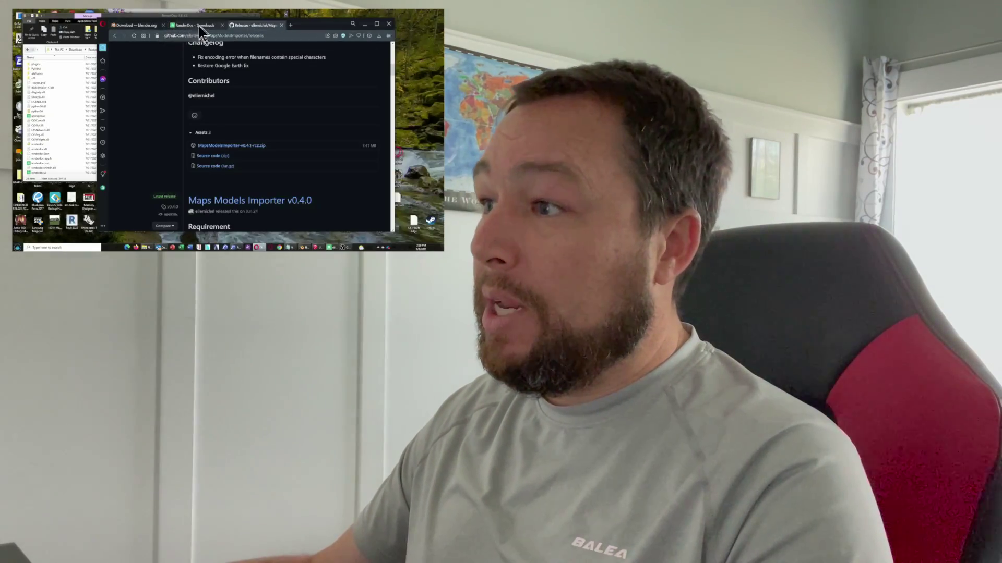
Step: Copy the full Chrome shortcut command from the Requirement section of the v0.4.1 - RC2 release
scroll(248, 110, up, 3)
scroll(248, 110, up, 4)
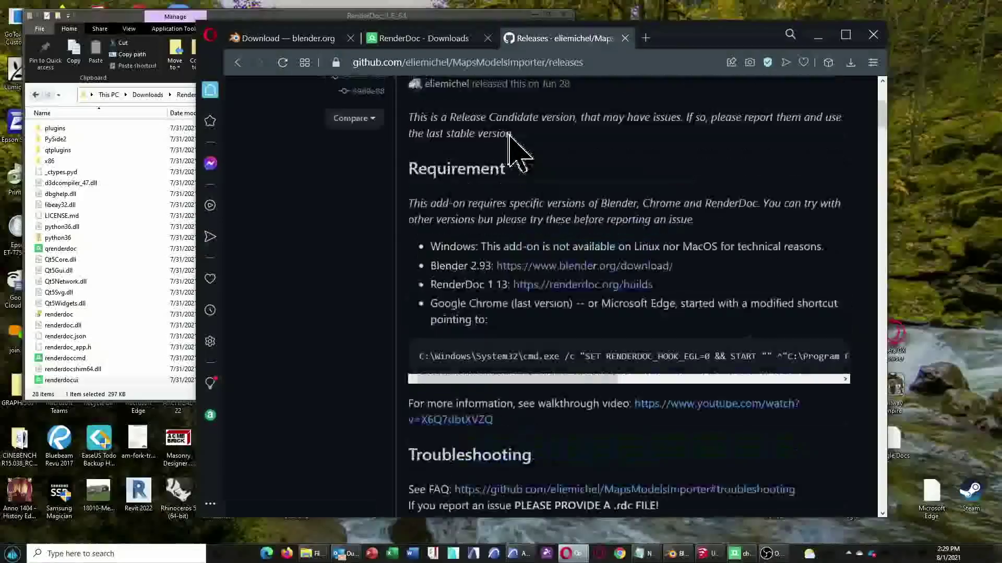
scroll(521, 365, up, 4)
scroll(523, 360, down, 3)
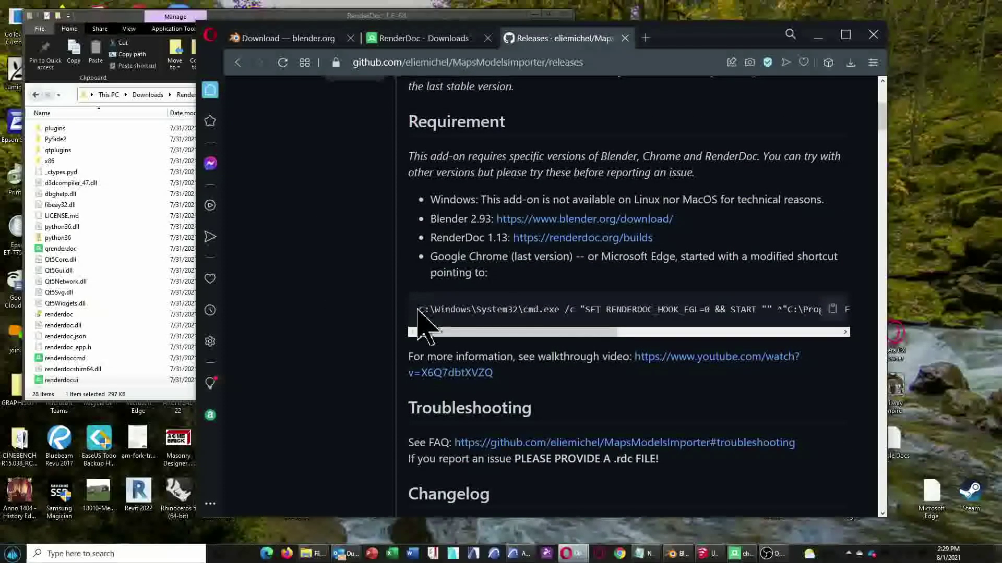
drag(421, 310, 920, 308)
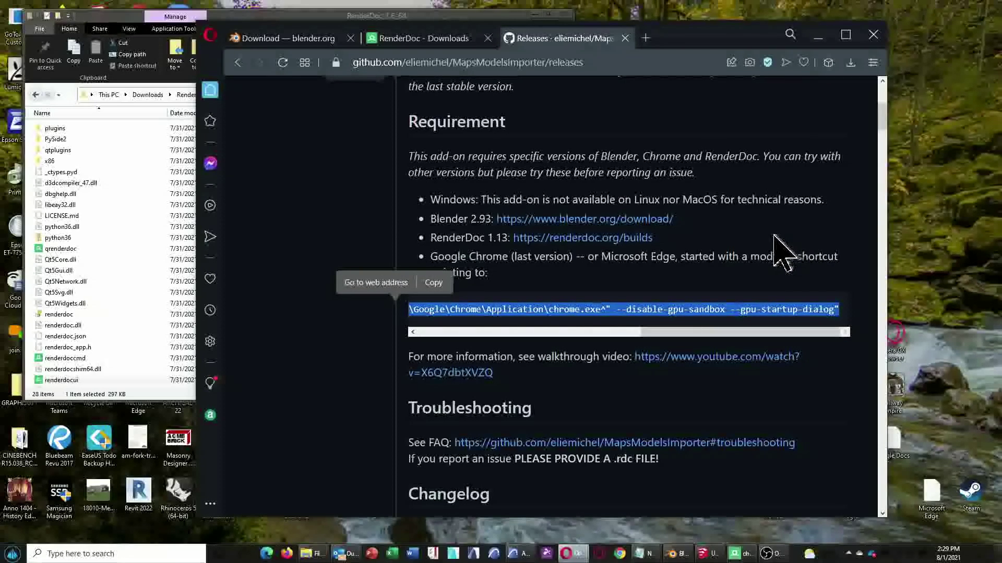
key(ctrl+c)
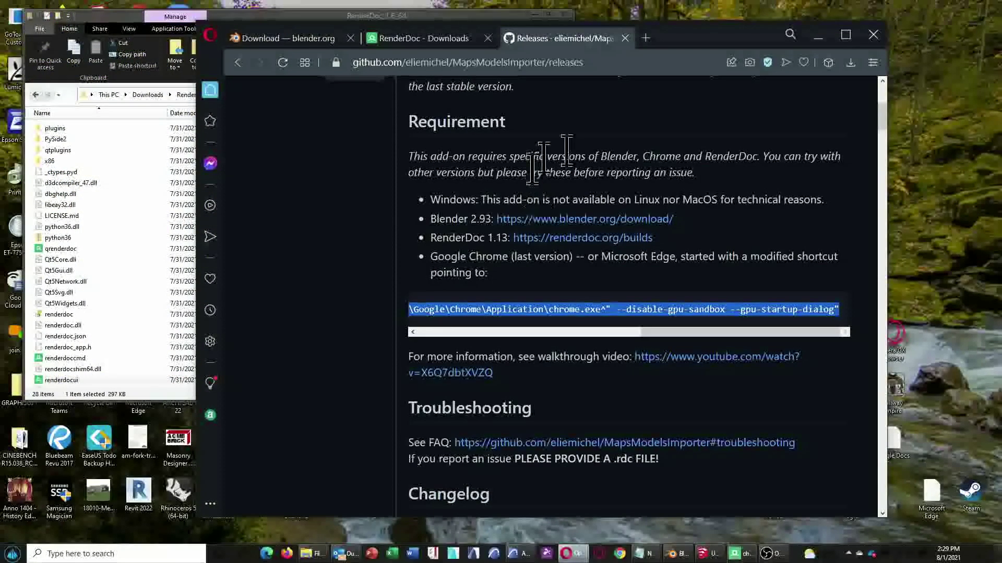
Step: Paste the command into the untitled Notepad document and remove "(x86)" so the path uses C:\Program Files\Google\Chrome
mouse_move(641, 556)
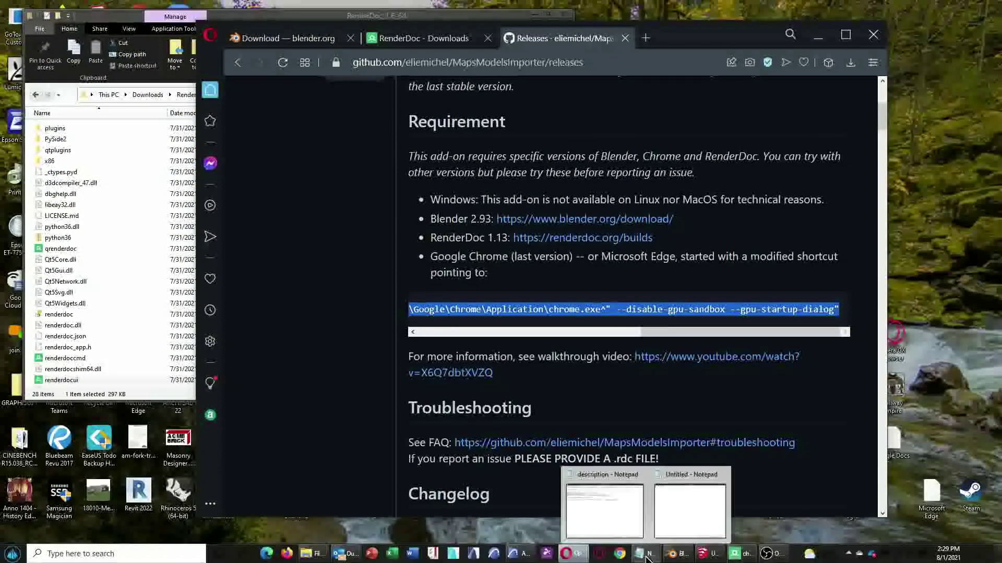
click(685, 530)
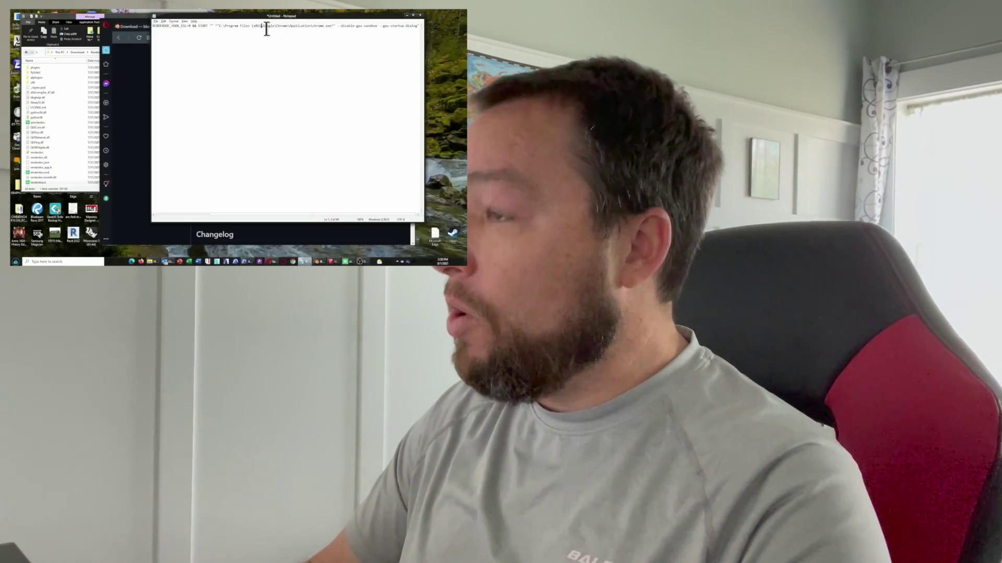
key(BackSpace)
key(BackSpace)
key(BackSpace)
key(BackSpace)
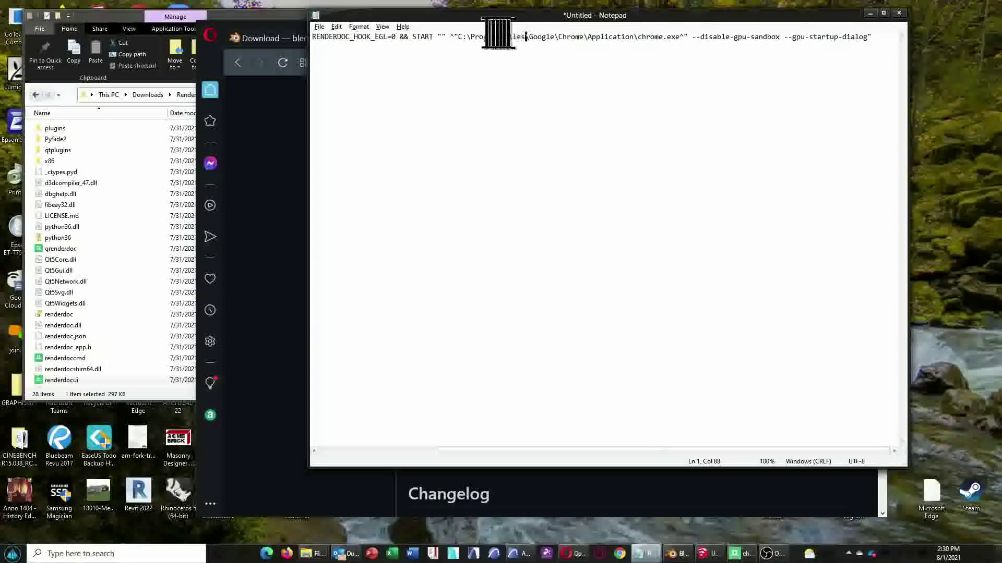
Step: Highlight the \Program Files part of the path, and select the entire edited command line
drag(482, 38, 527, 39)
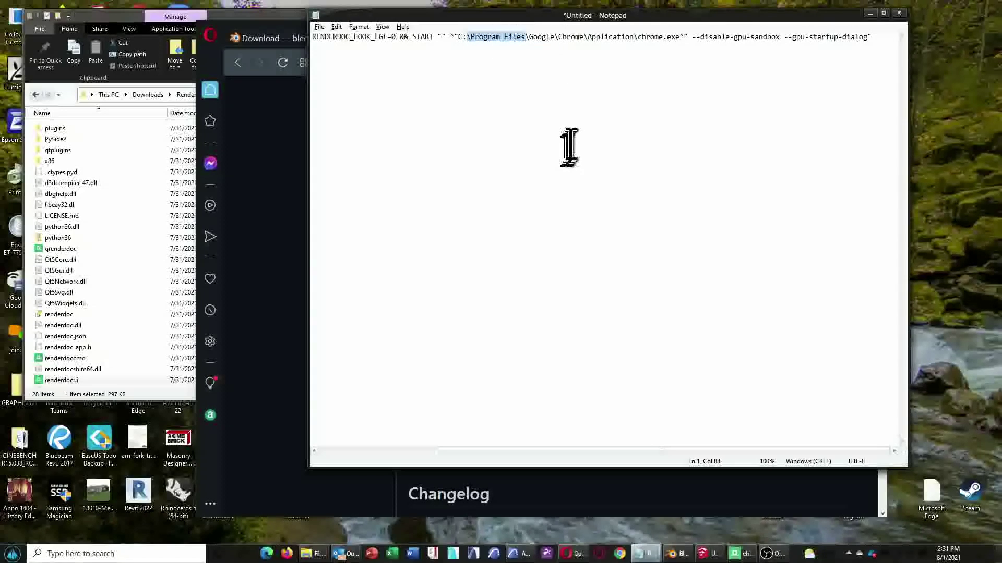
click(580, 39)
click(882, 38)
drag(882, 38, 303, 27)
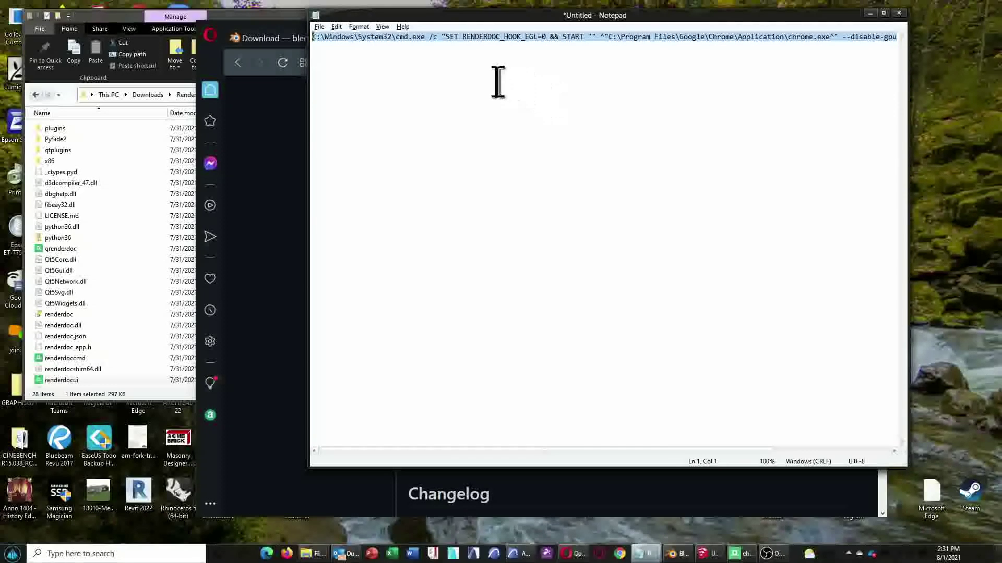
Step: Move the Notepad and RenderDoc_1.6_64 windows aside and minimize the browser to uncover the desktop
drag(445, 16, 577, 169)
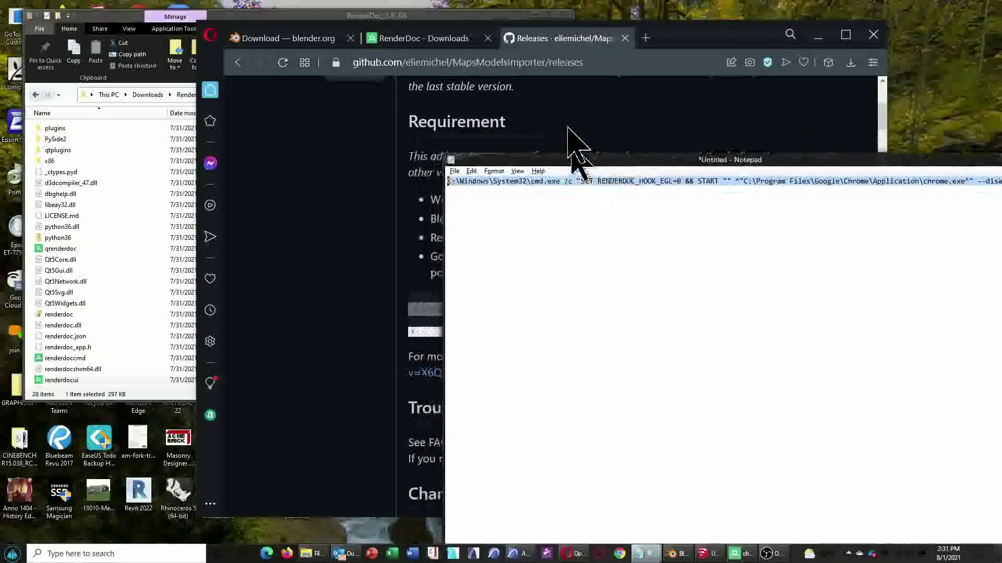
click(829, 41)
click(823, 35)
drag(459, 13, 826, 34)
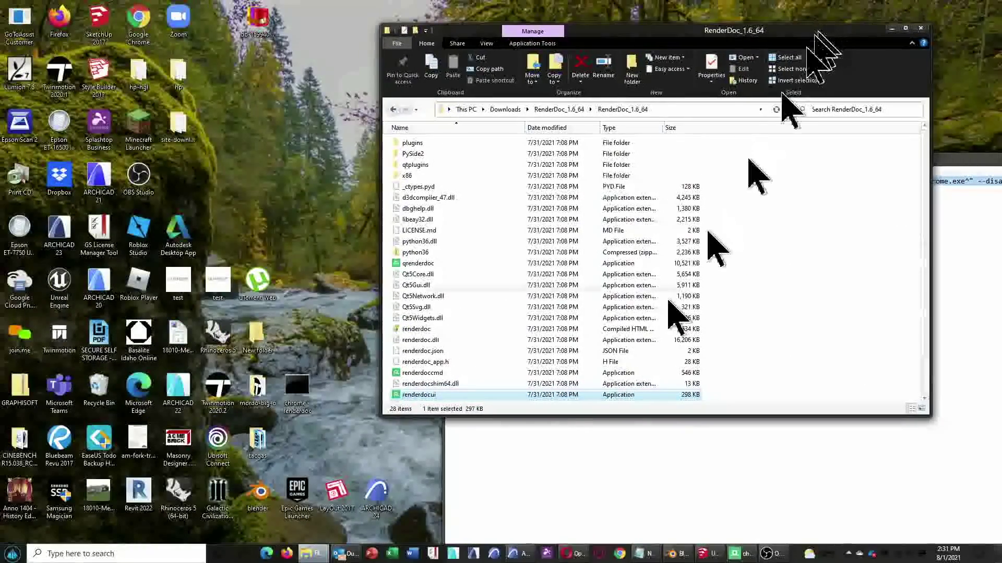
Step: Copy the Google Chrome desktop shortcut and paste the duplicate onto an empty area of the desktop
click(269, 491)
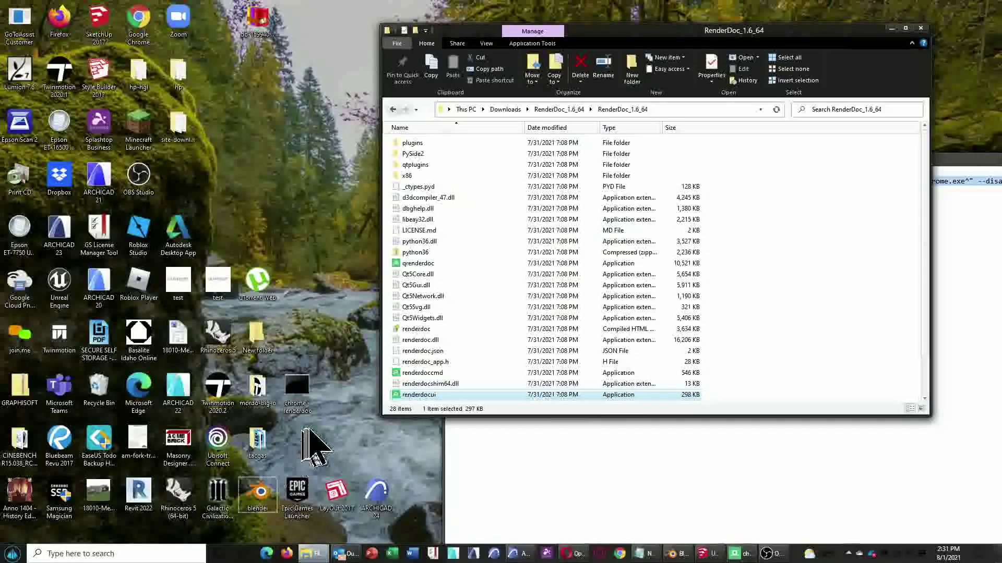
right_click(324, 280)
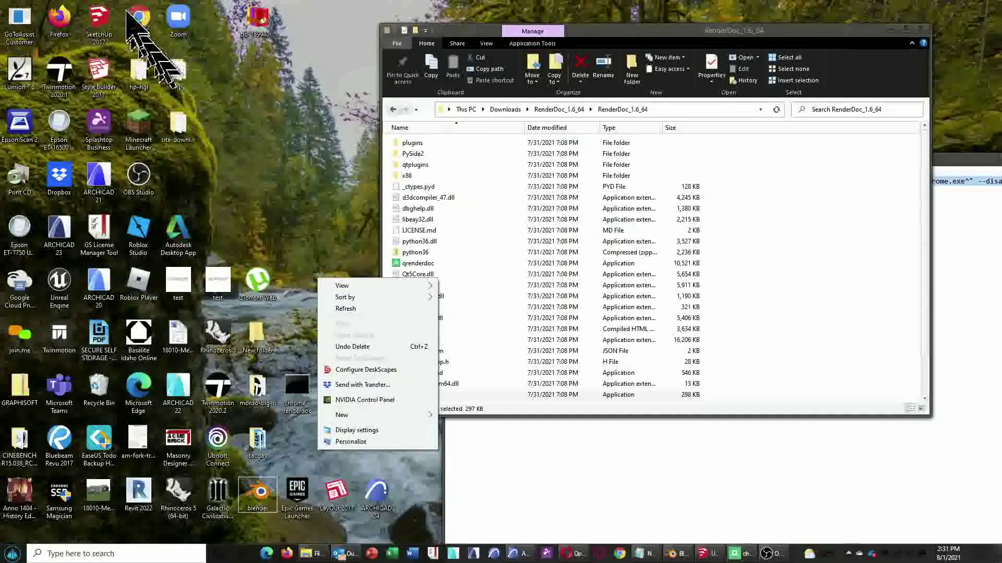
click(139, 20)
right_click(146, 18)
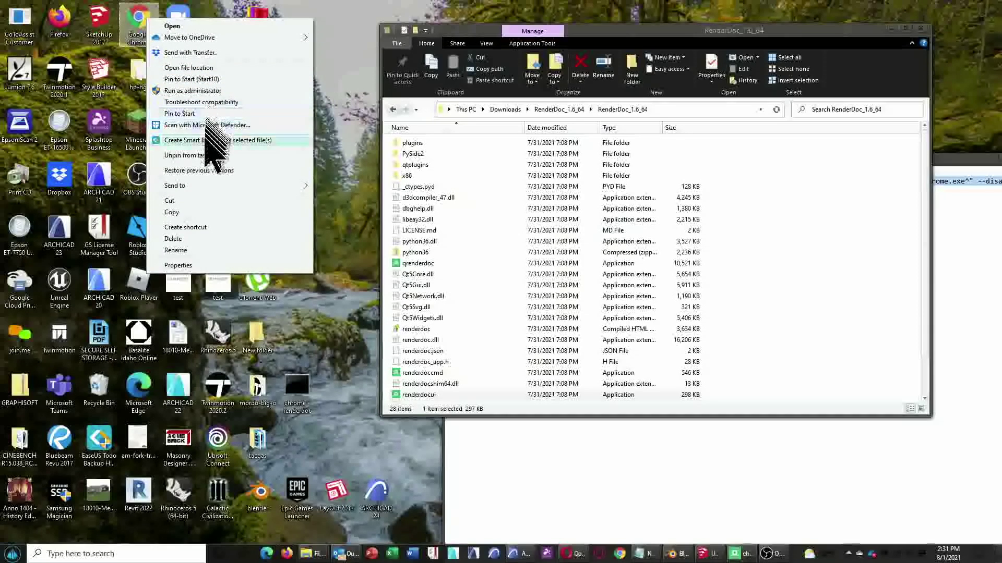
click(196, 212)
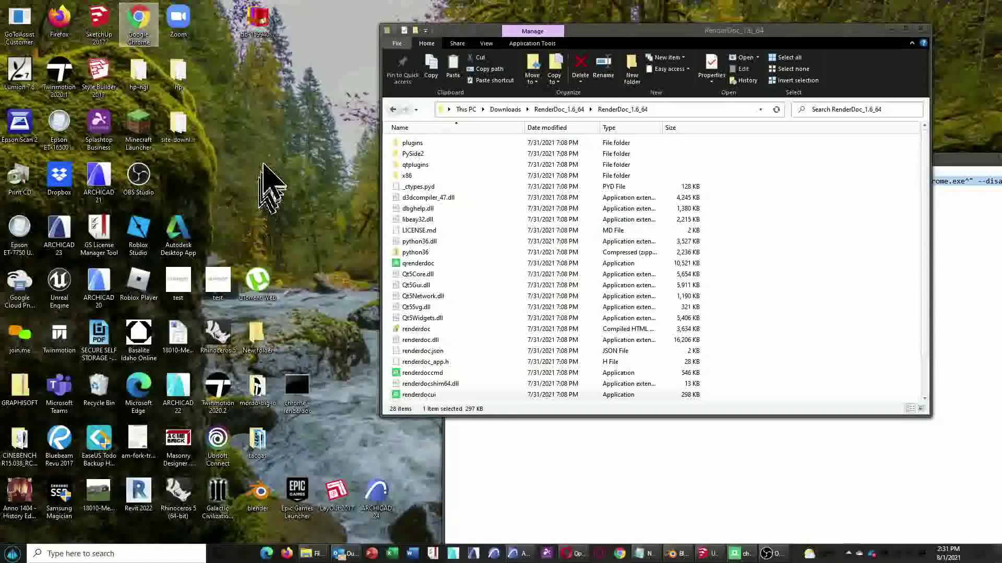
right_click(264, 164)
click(313, 220)
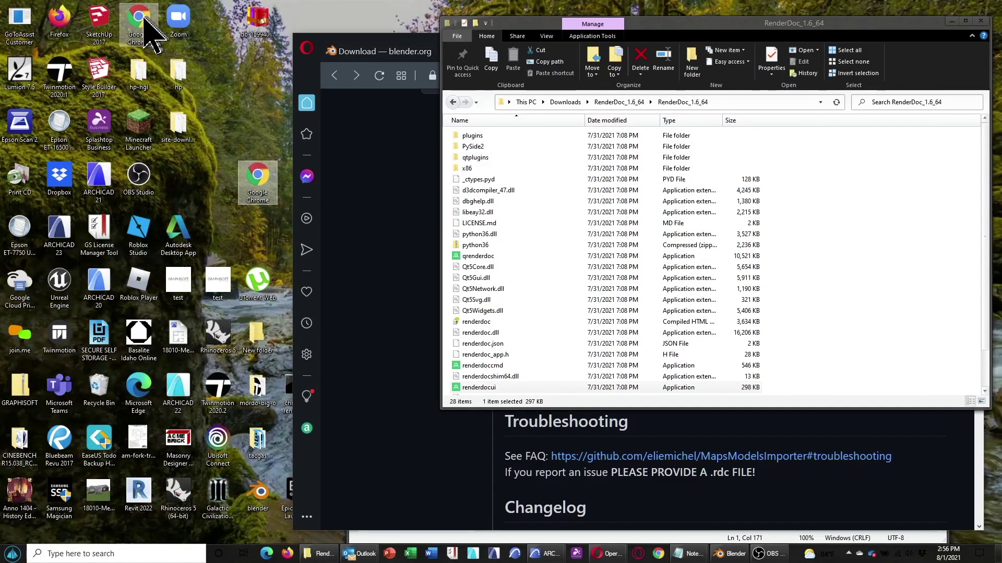
Step: Open the properties of the duplicated Google Chrome shortcut and clear its entire Target path
right_click(265, 180)
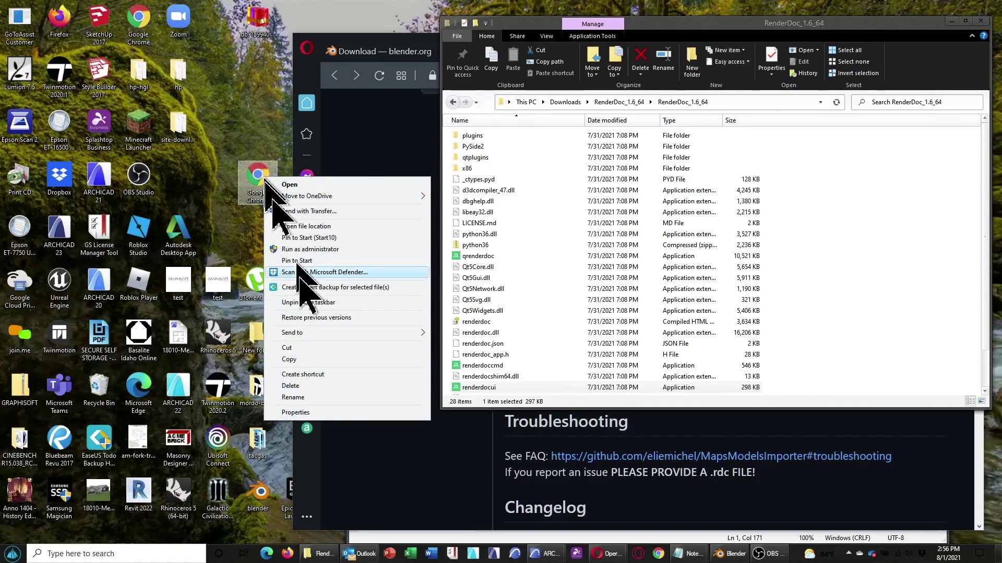
click(325, 416)
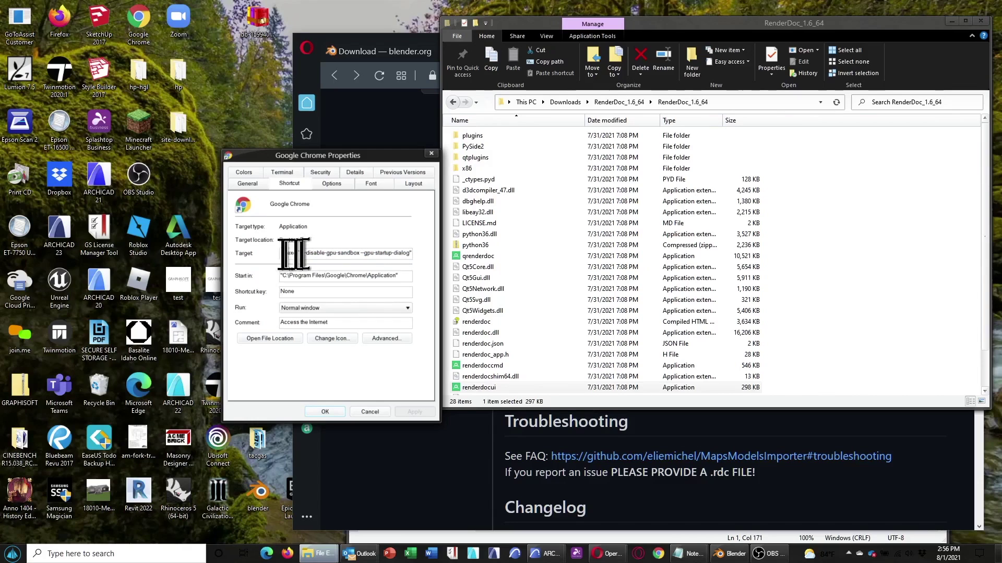
drag(282, 254, 474, 256)
key(BackSpace)
drag(395, 251, 255, 248)
key(BackSpace)
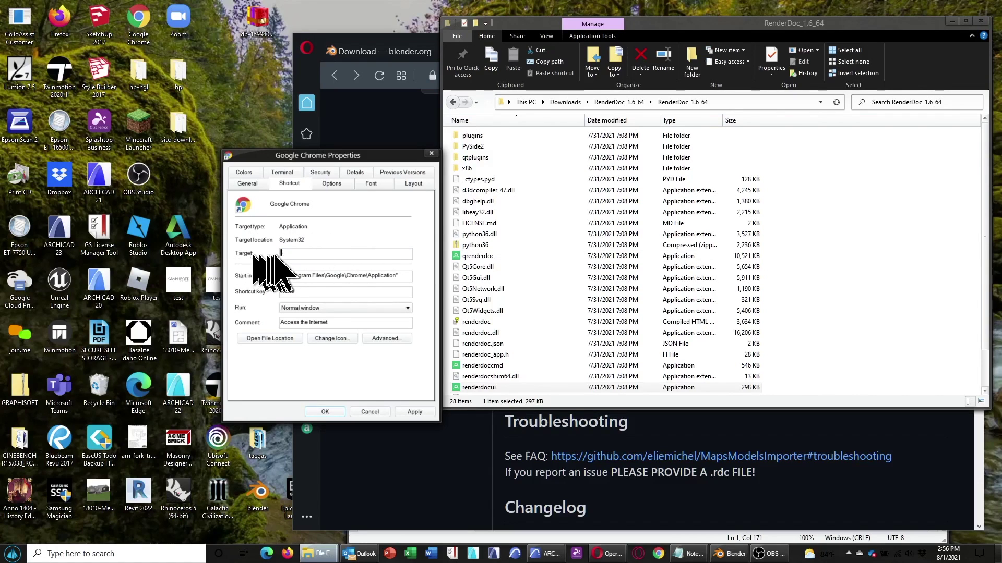
Step: Copy the full cmd.exe command from the untitled Notepad document into the shortcut's Target, and save the shortcut properties
mouse_move(686, 556)
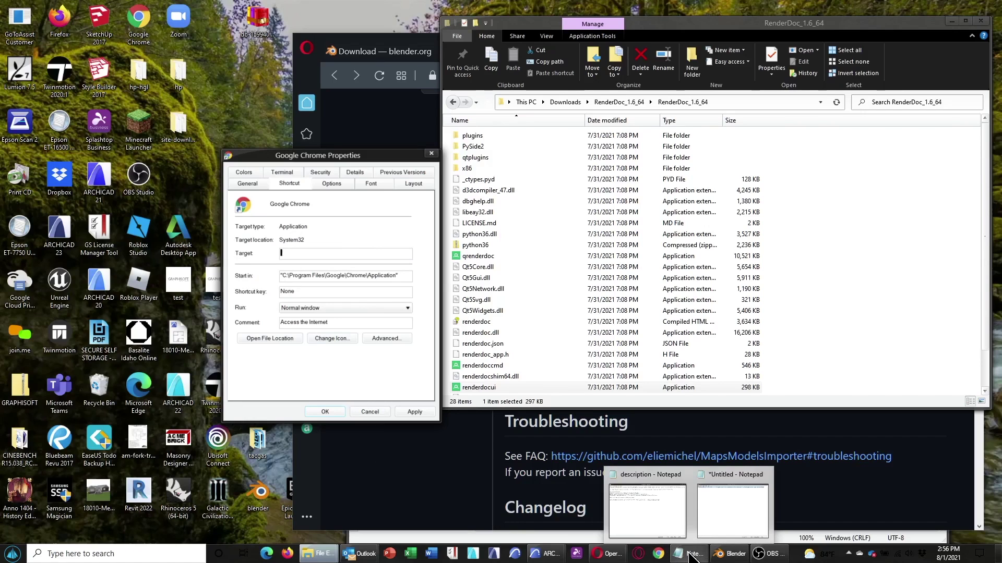
click(738, 530)
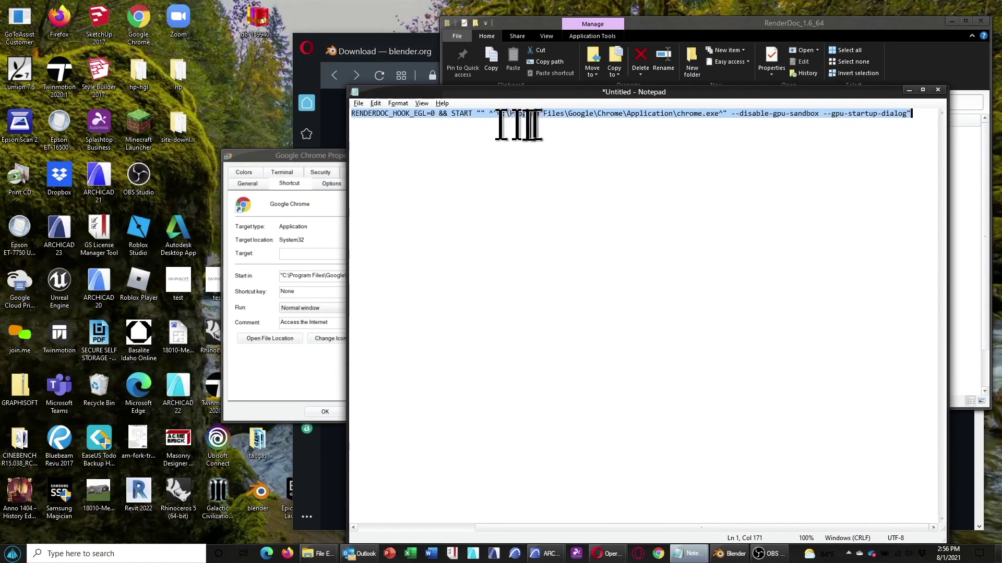
click(932, 121)
drag(932, 121, 242, 119)
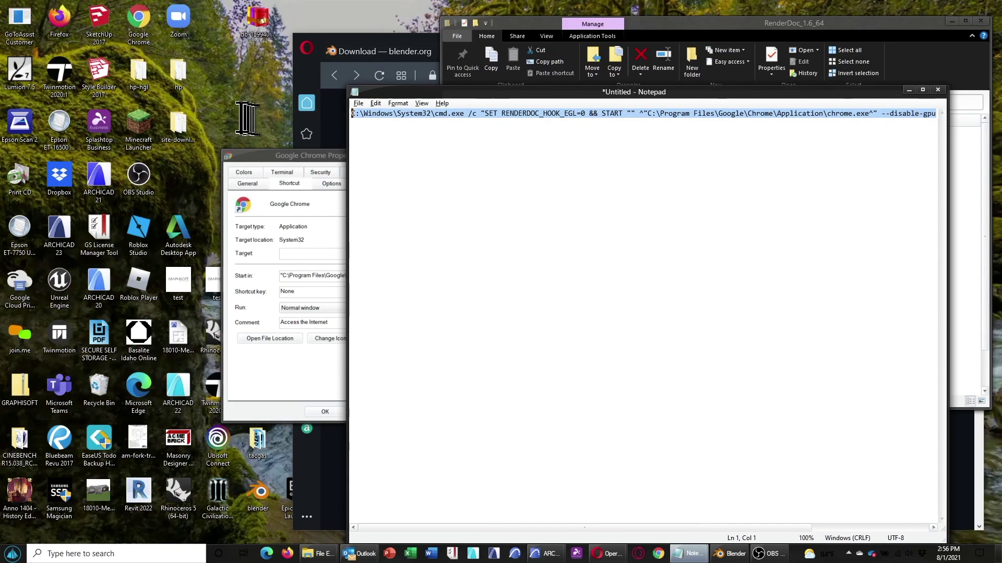
click(319, 156)
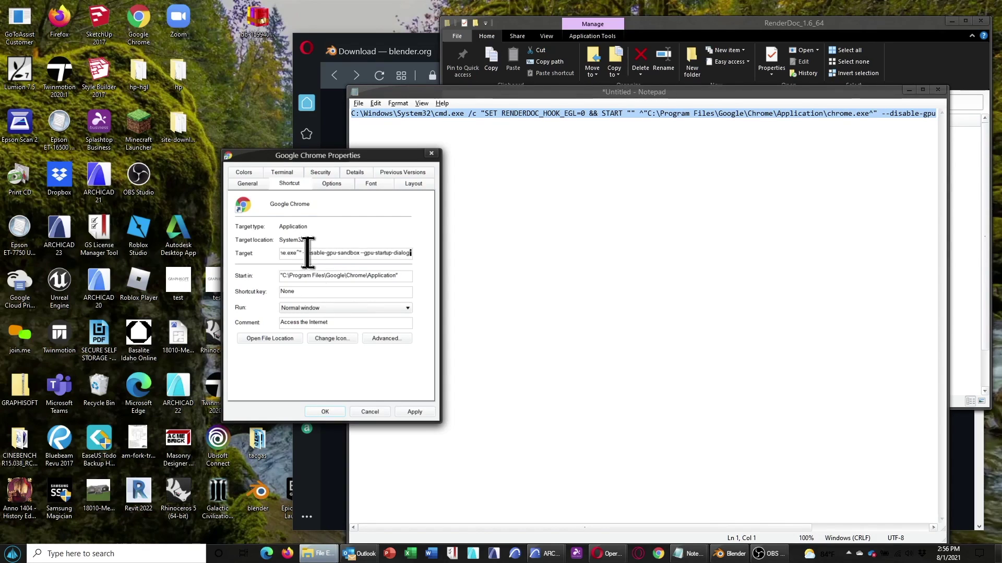
click(414, 412)
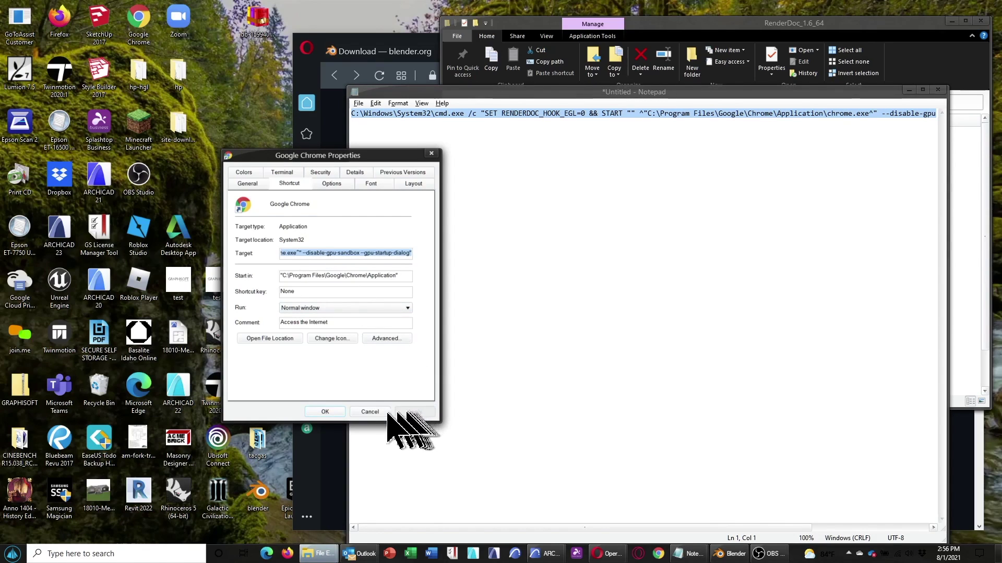
click(329, 412)
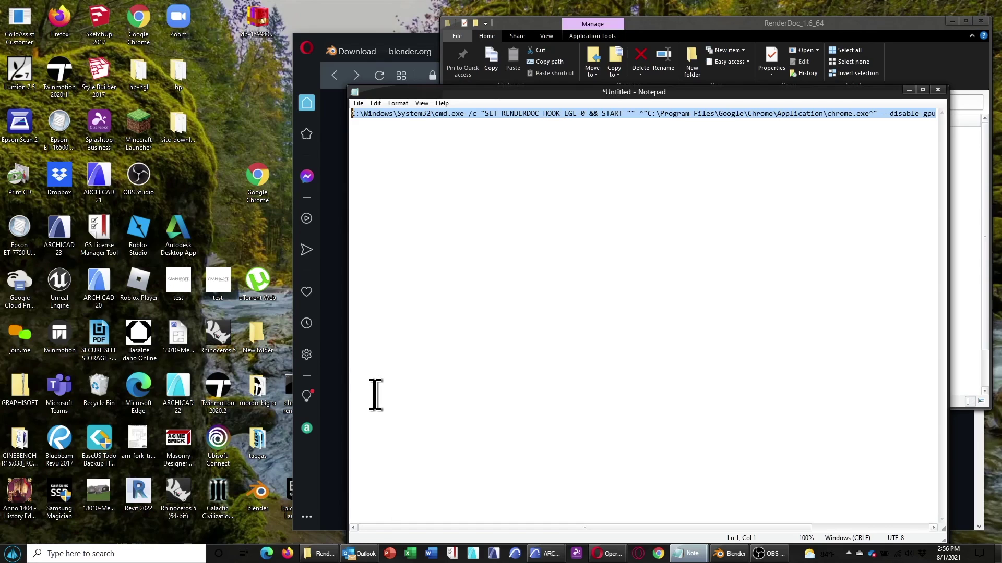
Step: Launch Chrome from the modified desktop shortcut and move the Google Chrome Gpu dialog aside, leaving it open
click(259, 189)
double_click(255, 180)
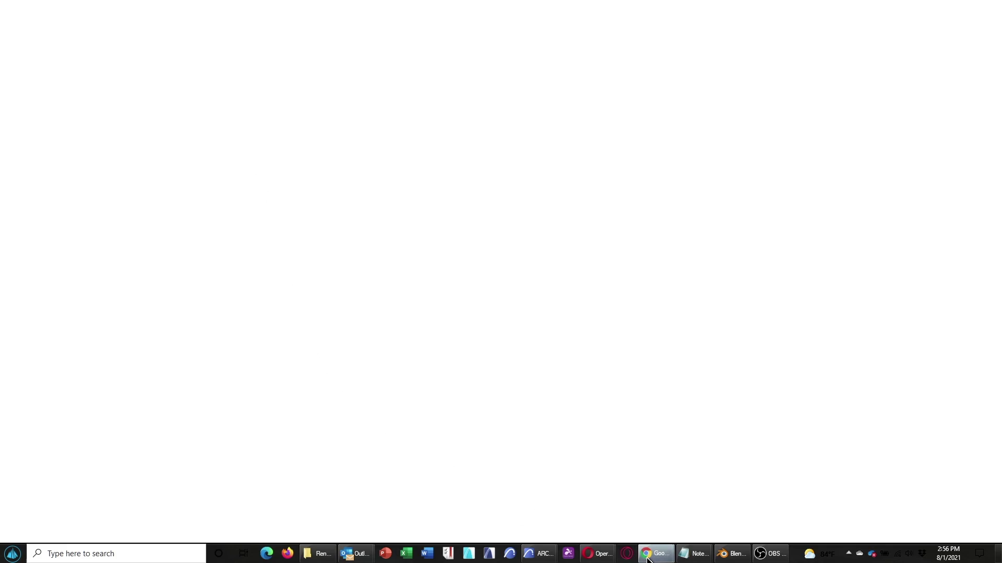
mouse_move(647, 559)
click(619, 524)
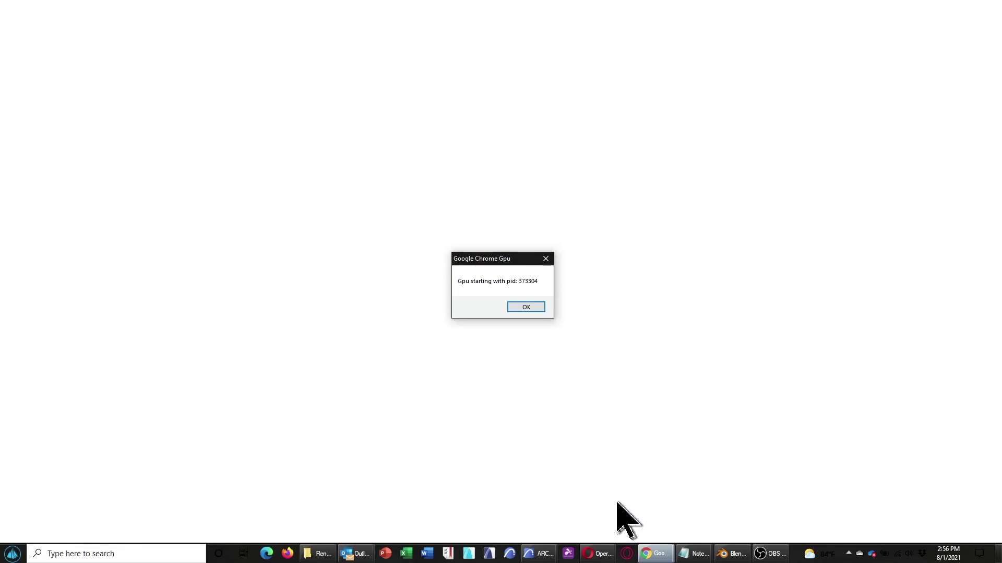
drag(500, 262, 99, 231)
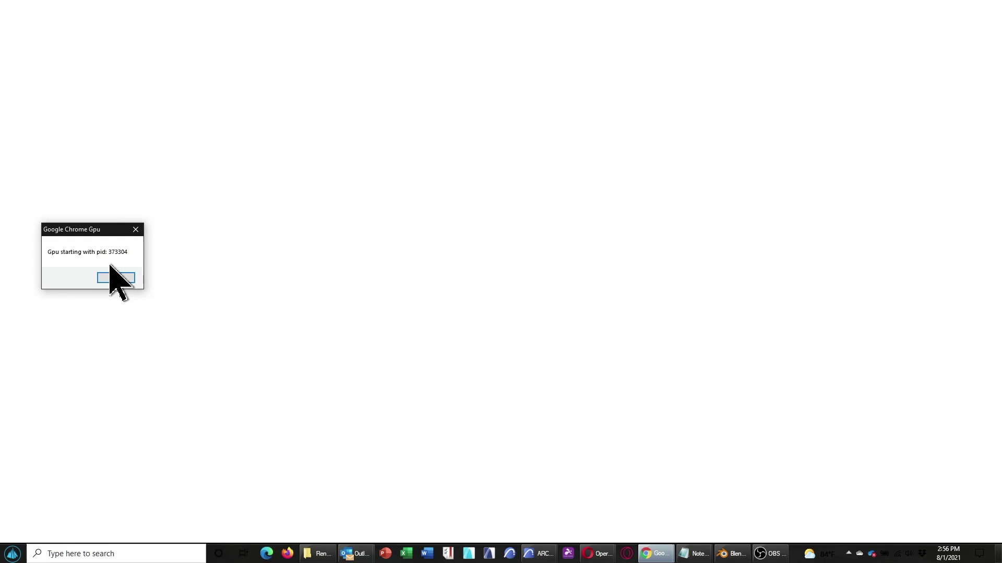
Step: Start RenderDoc from the RenderDoc_1.6_64 folder and inject it into the chrome.exe process with PID 373304
click(329, 553)
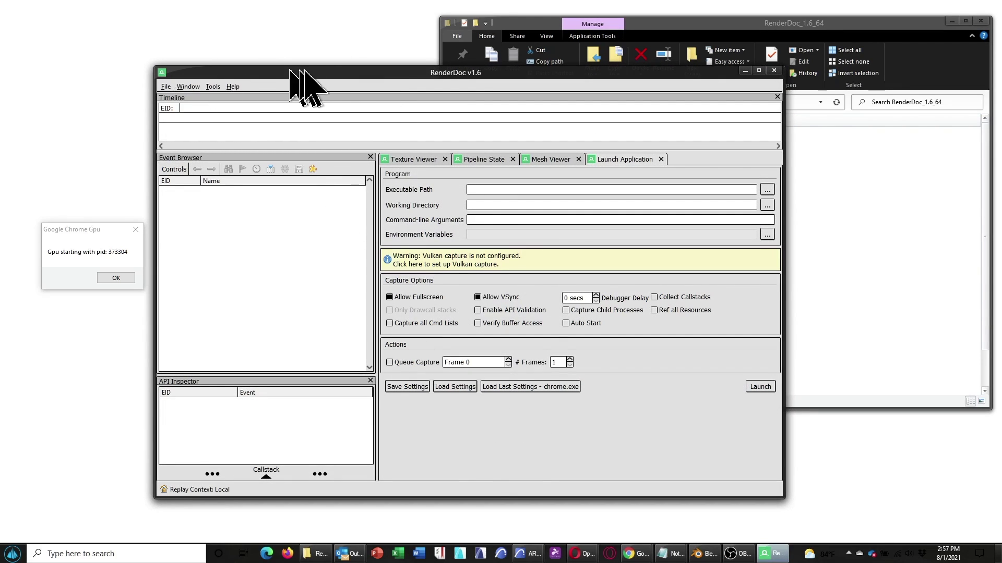
drag(321, 73, 480, 69)
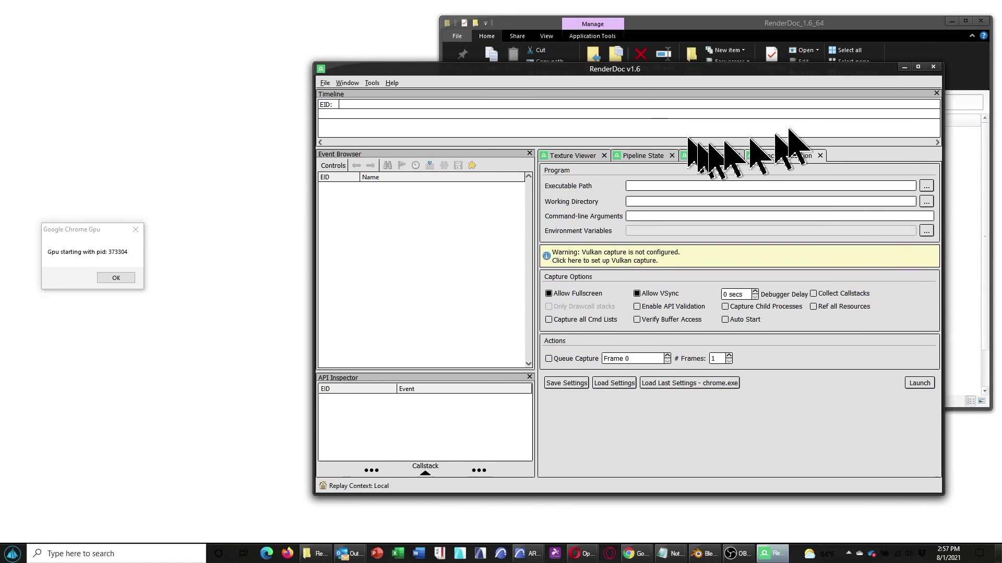
click(324, 83)
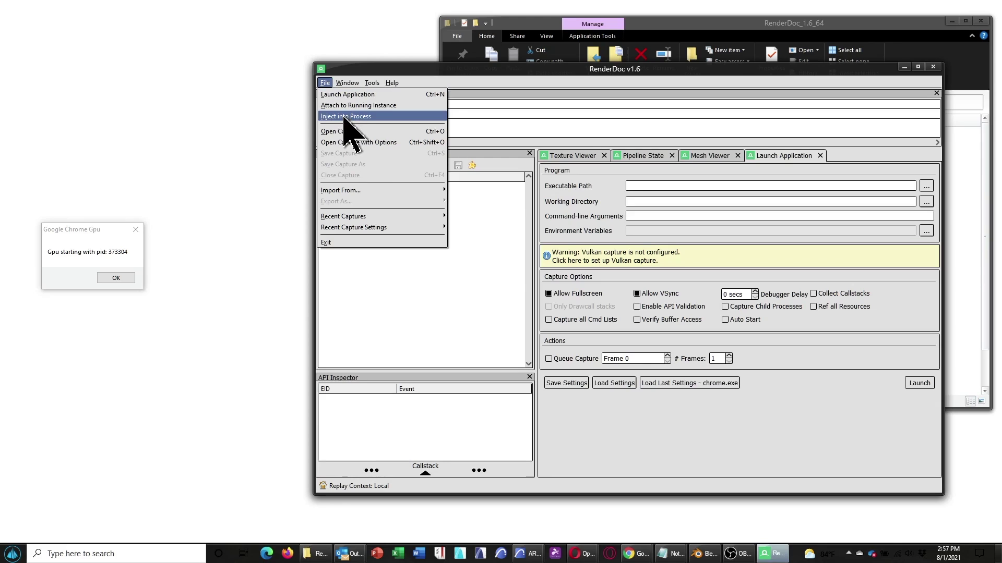
click(344, 116)
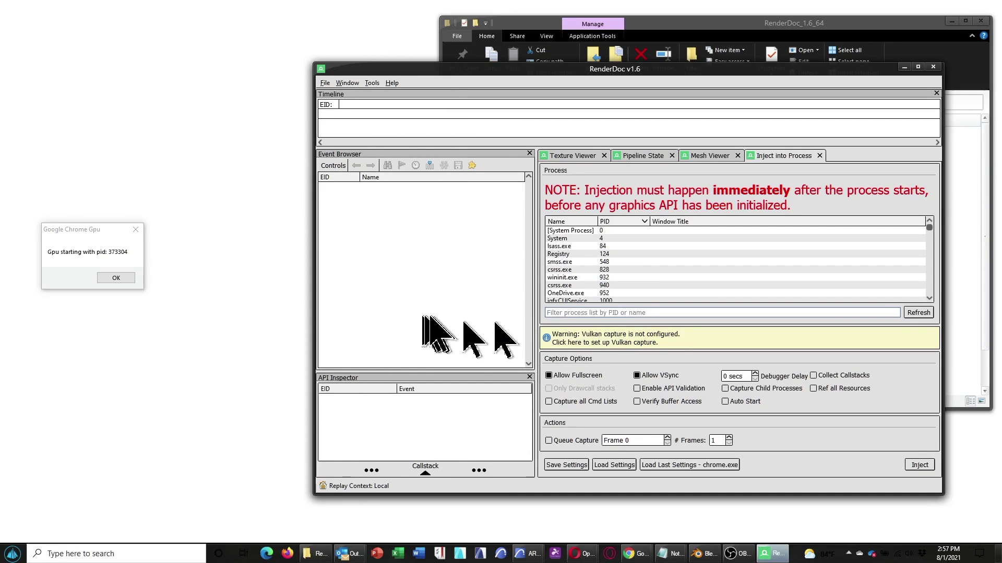
text(373304)
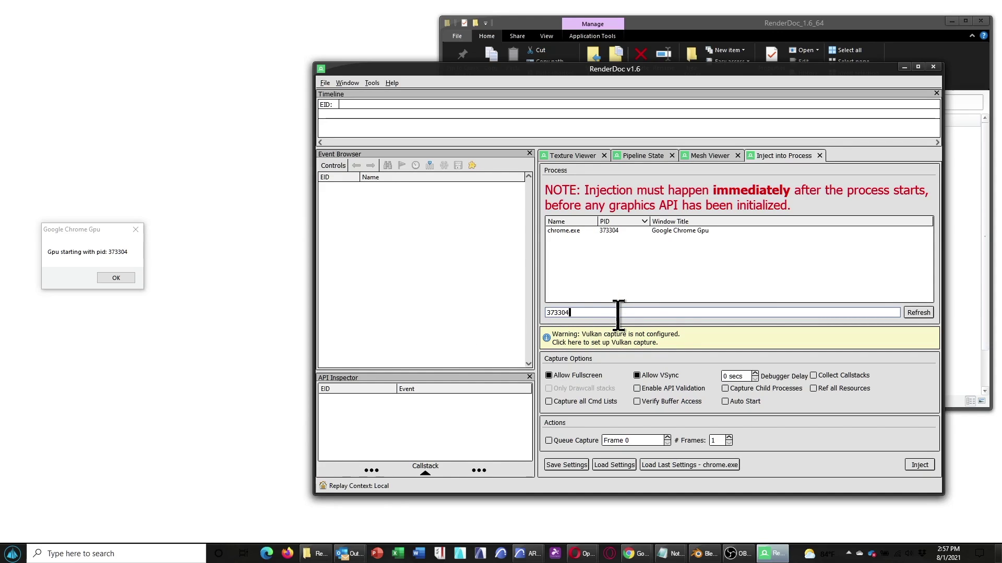
double_click(585, 230)
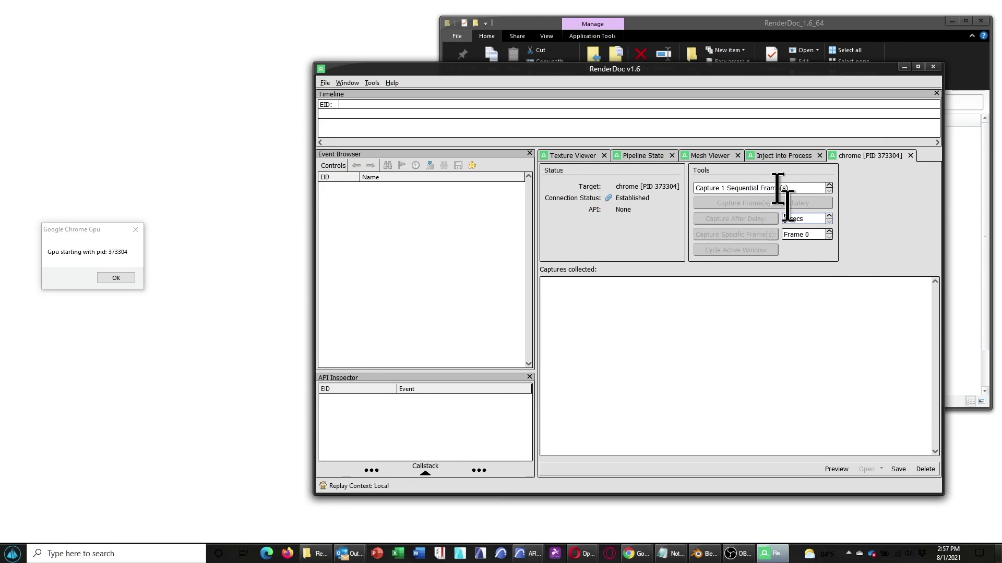
Step: Confirm the Google Chrome Gpu dialog so Chrome starts, and dismiss the unsupported command-line flag notice in the browser window
click(97, 249)
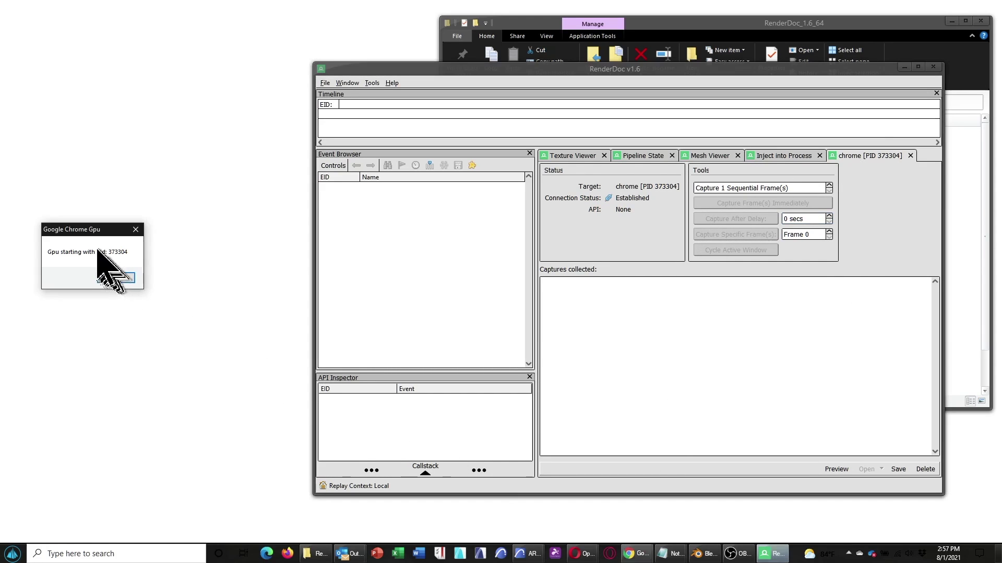
click(106, 276)
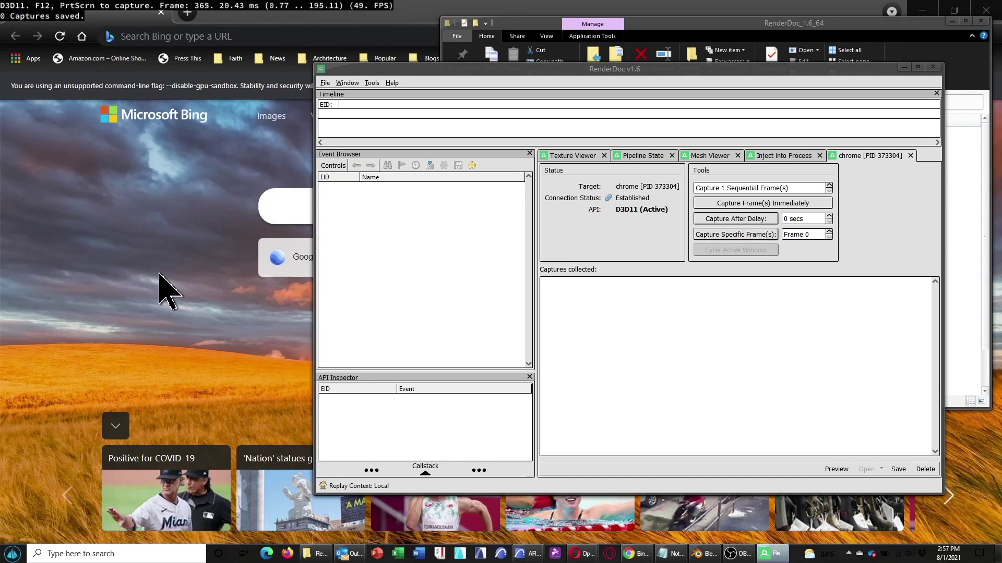
click(953, 21)
click(953, 22)
click(756, 21)
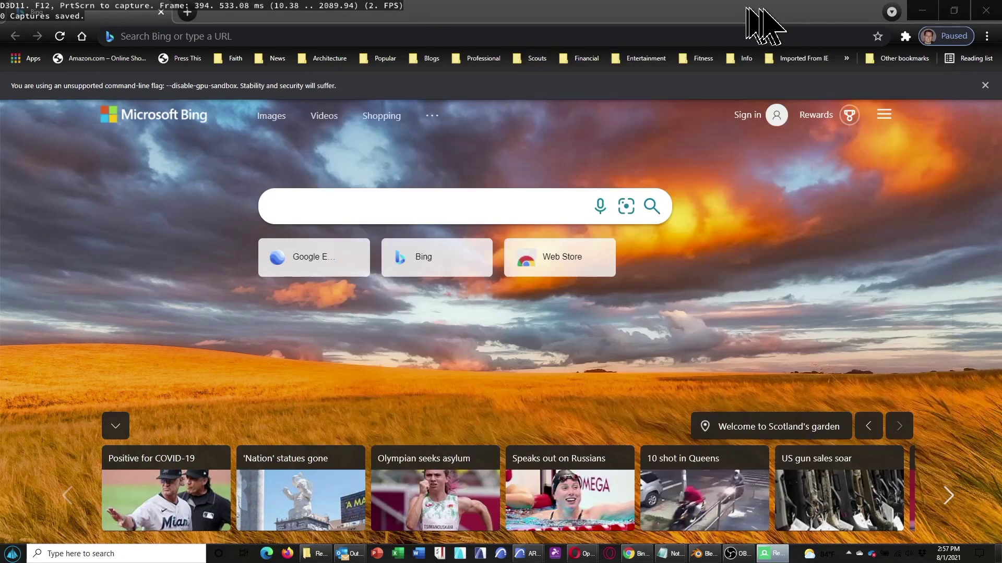
click(986, 86)
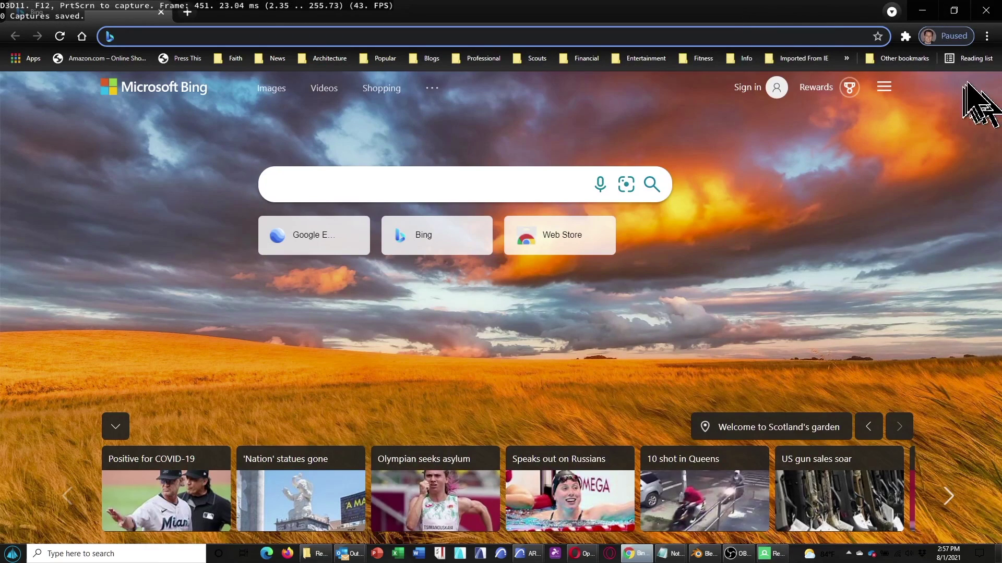
Step: Open earth.google.com in Chrome and frame Tower Bridge and the Thames in London from directly above
text(earth.google.com)
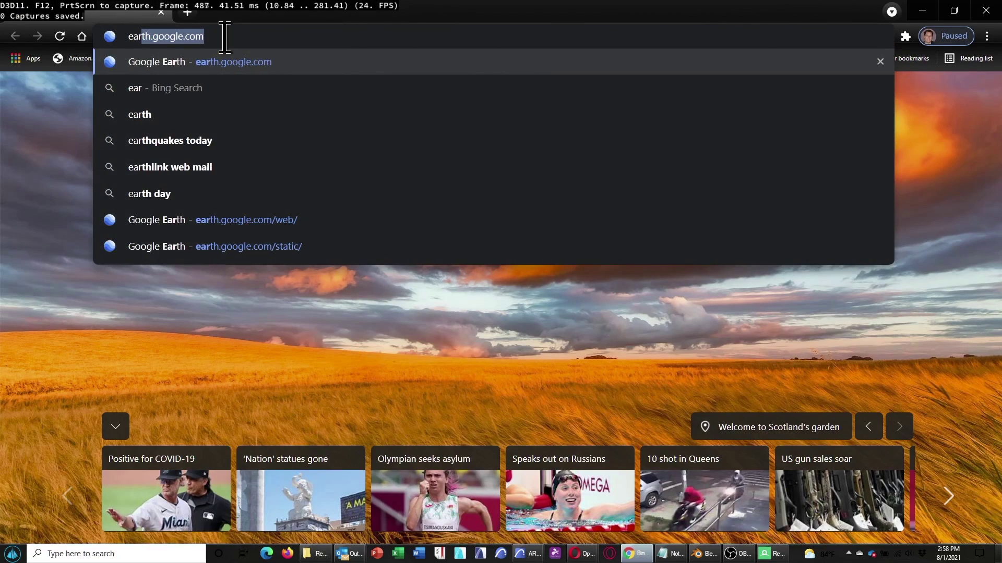
key(Return)
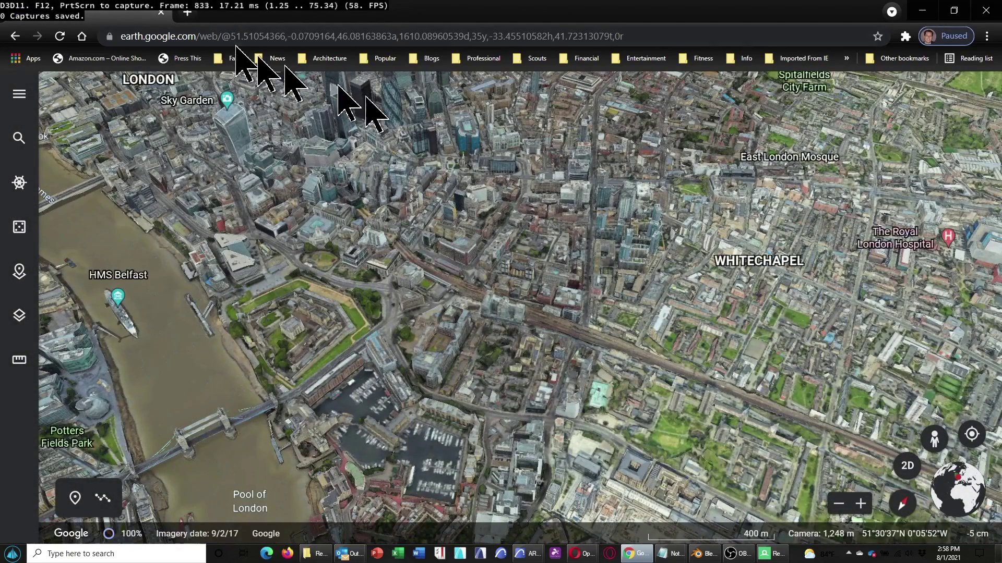
drag(353, 234, 501, 216)
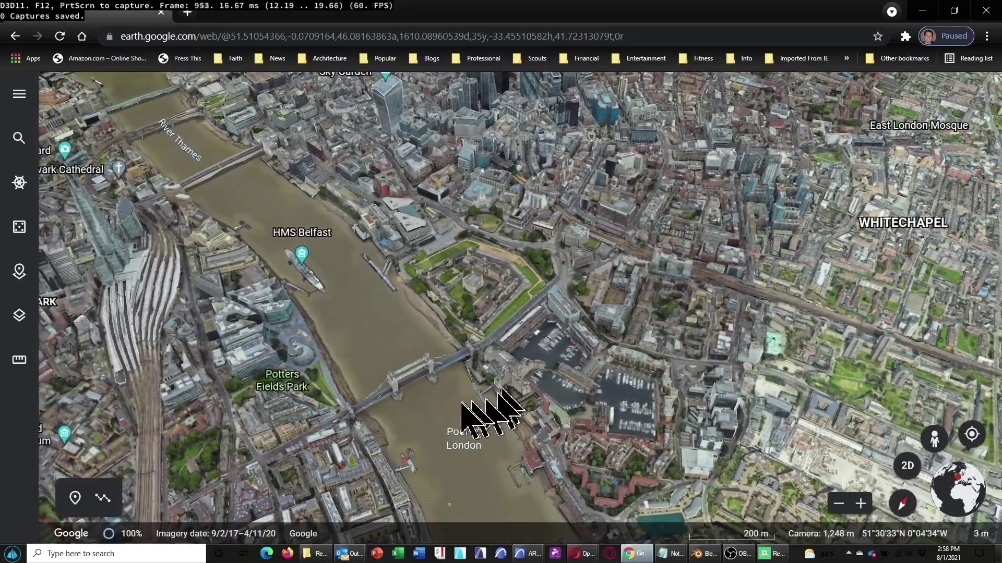
scroll(461, 406, up, 6)
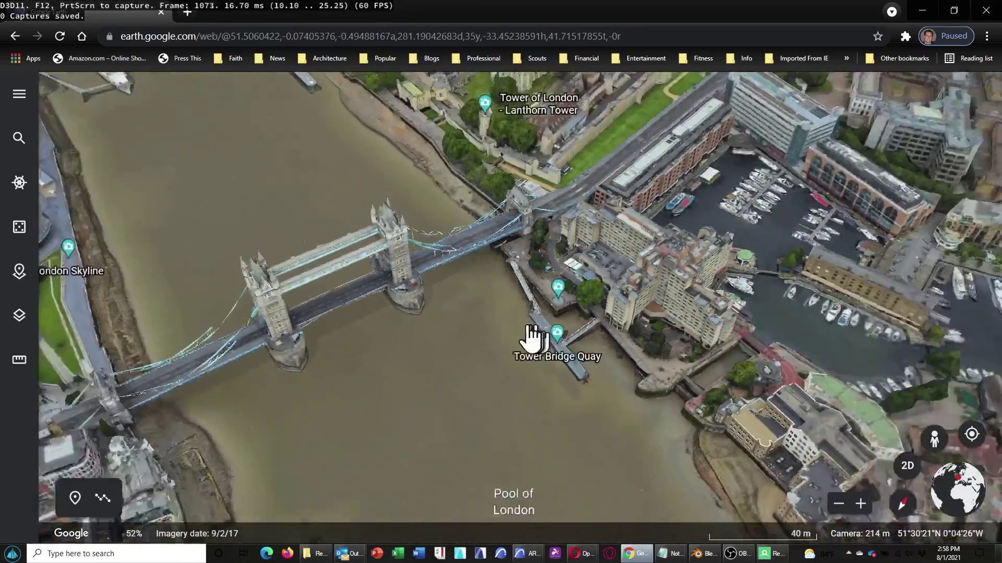
scroll(532, 340, down, 5)
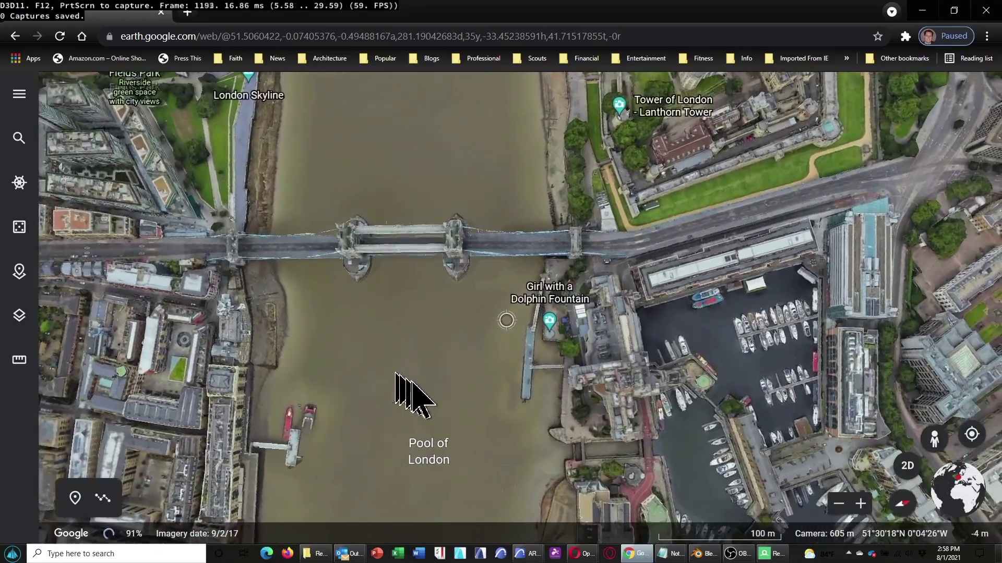
drag(418, 174, 516, 282)
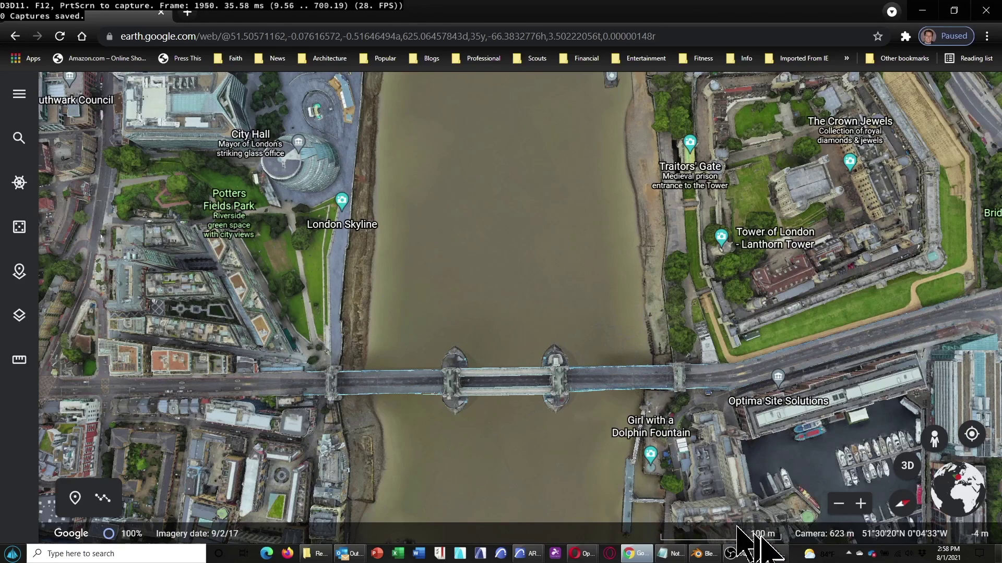
Step: Switch to RenderDoc and immediately capture one frame of the Google Earth view
click(771, 553)
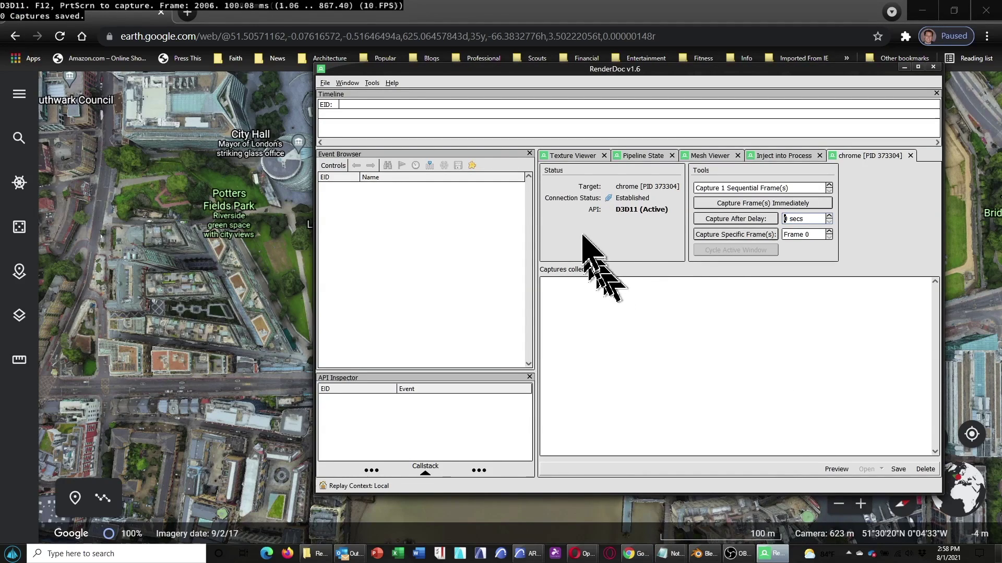
click(786, 203)
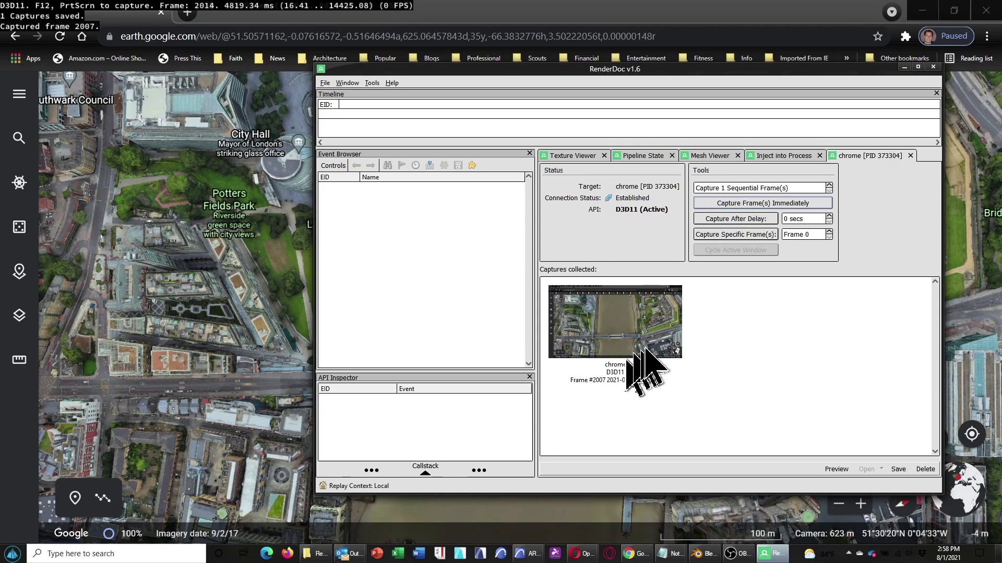
Step: Check the captured chrome frame in the Texture Viewer and save the capture as towerbridge in the Desktop site-downloads folder
double_click(615, 329)
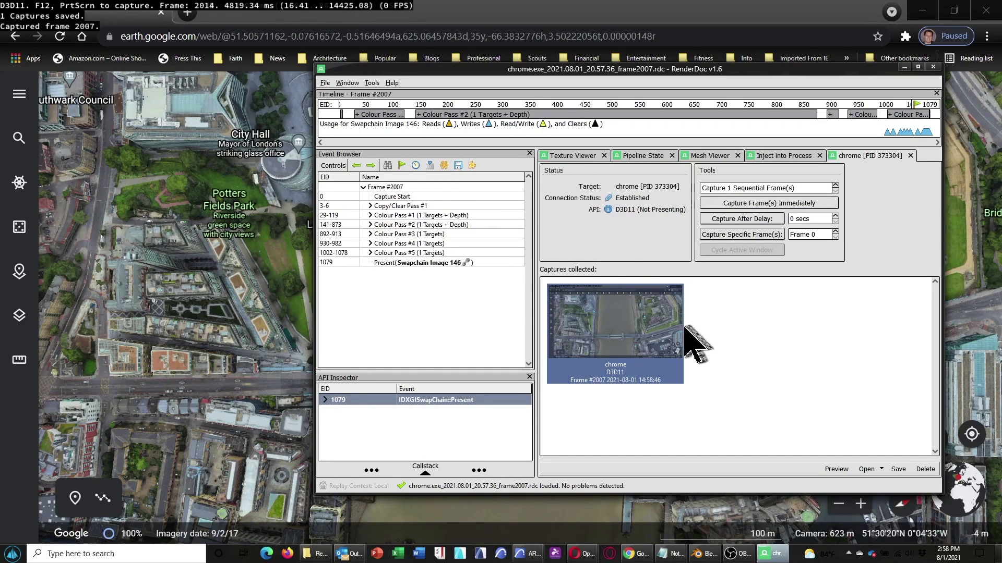
click(572, 156)
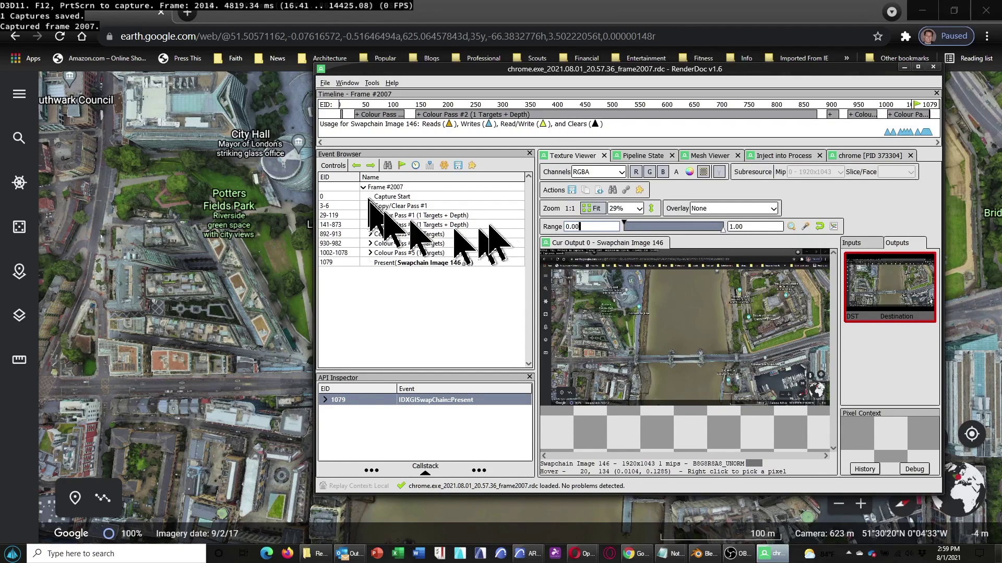
click(876, 156)
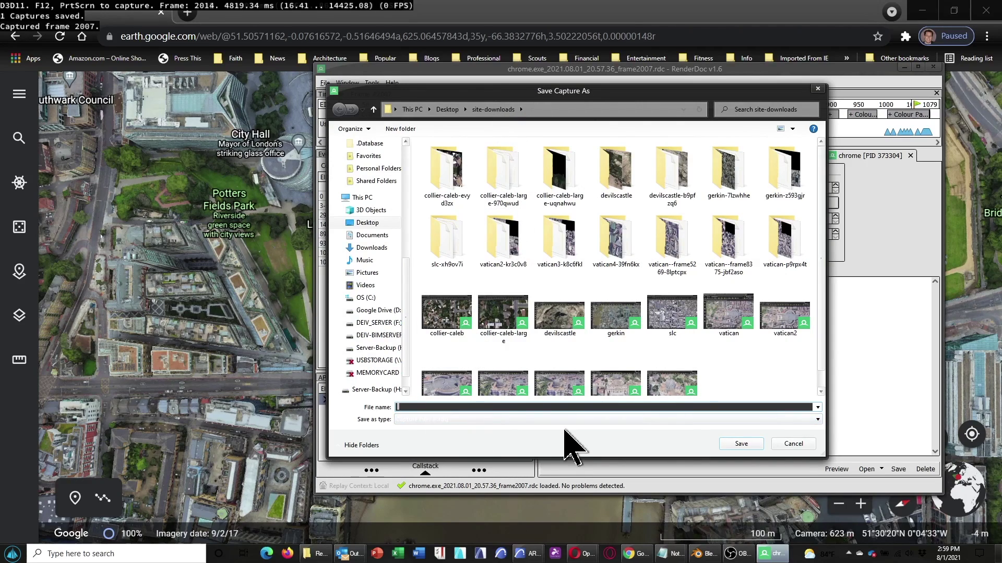
text(l)
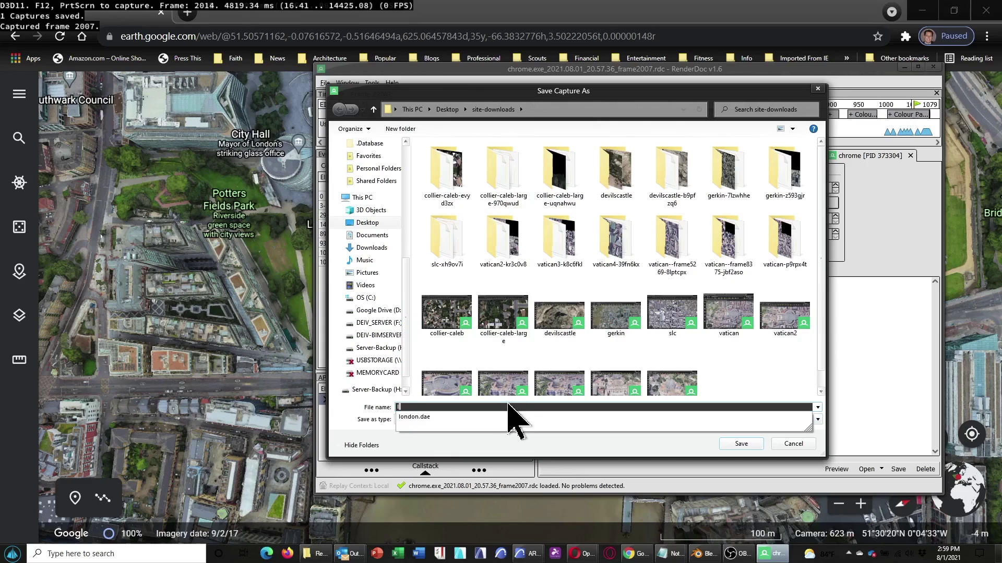
text(owerbridge)
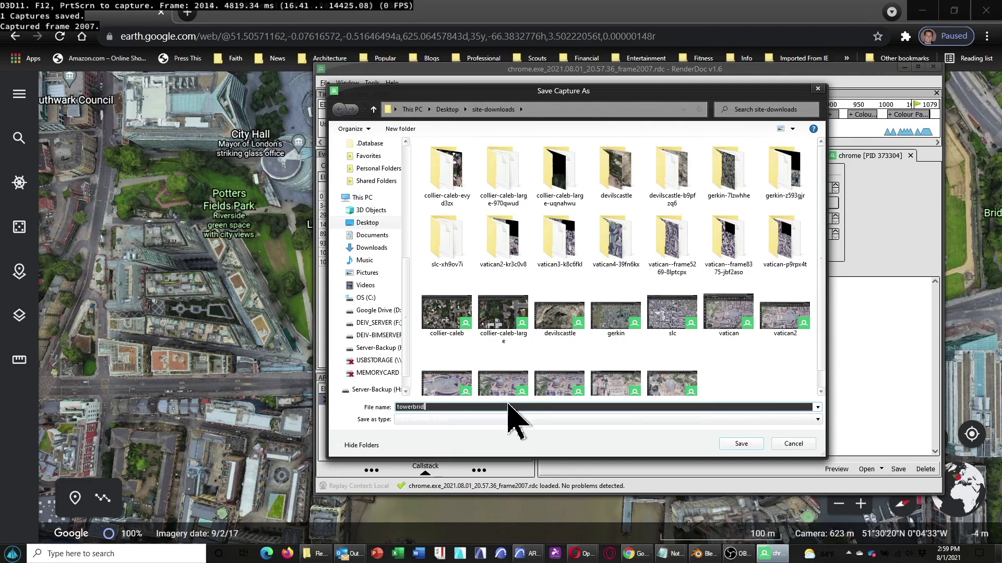
click(741, 444)
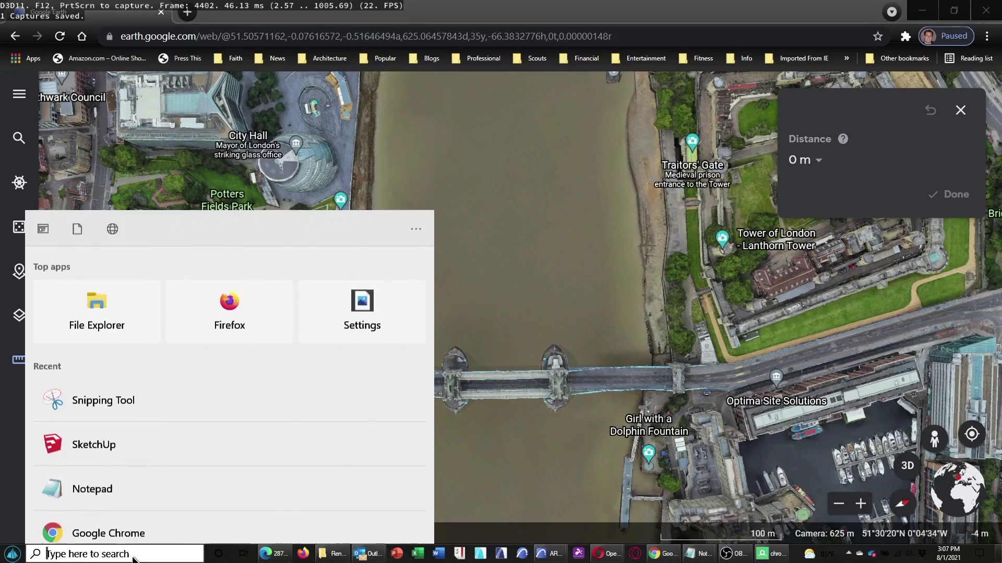
Step: Launch Blender from the Windows search and start with a General scene
text(bl)
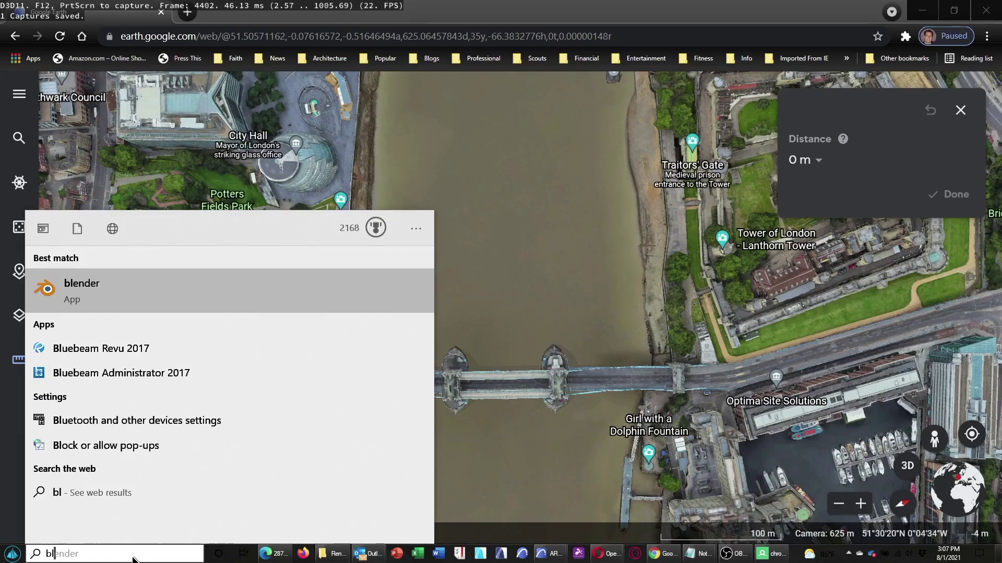
click(163, 302)
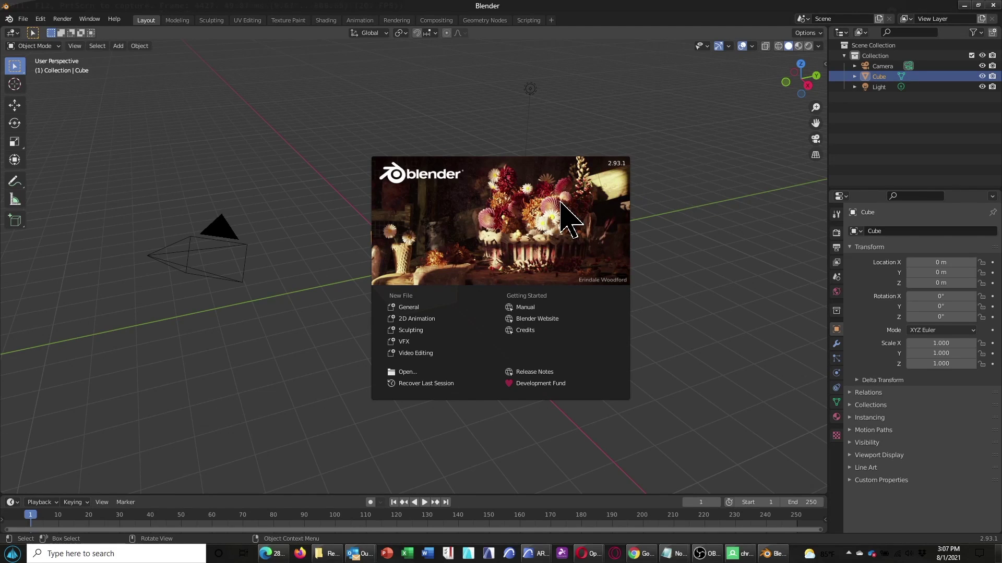
click(409, 308)
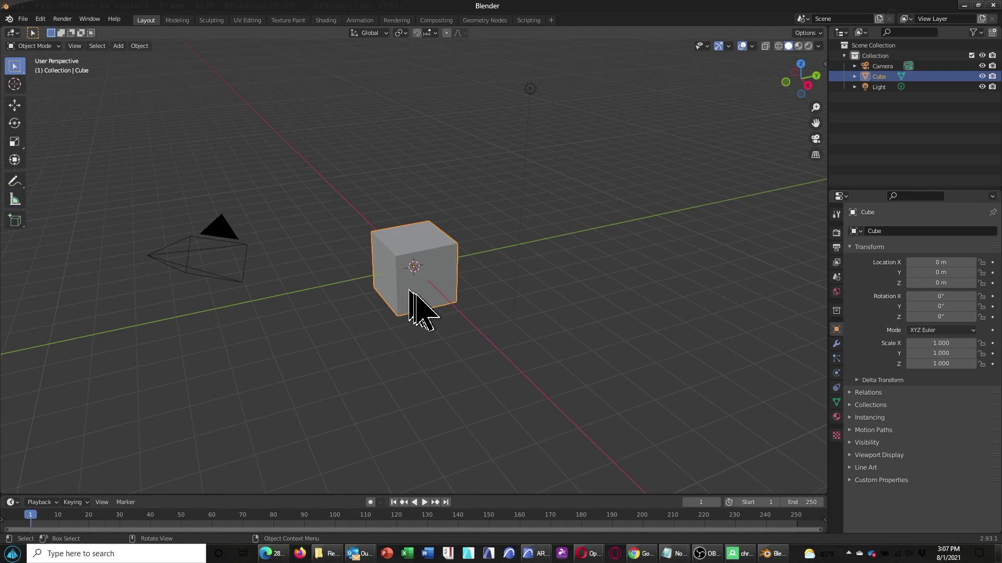
click(41, 19)
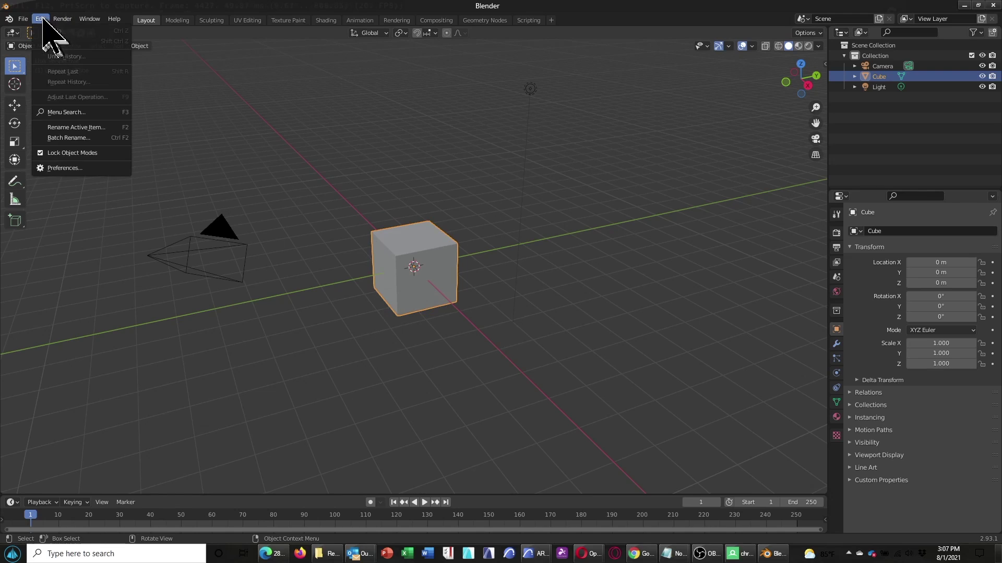
click(85, 168)
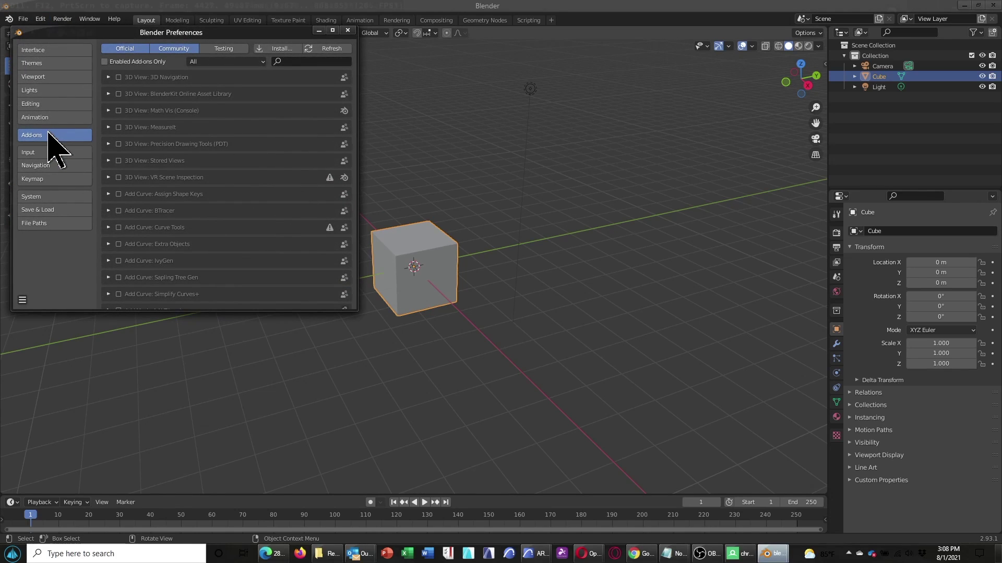
click(271, 49)
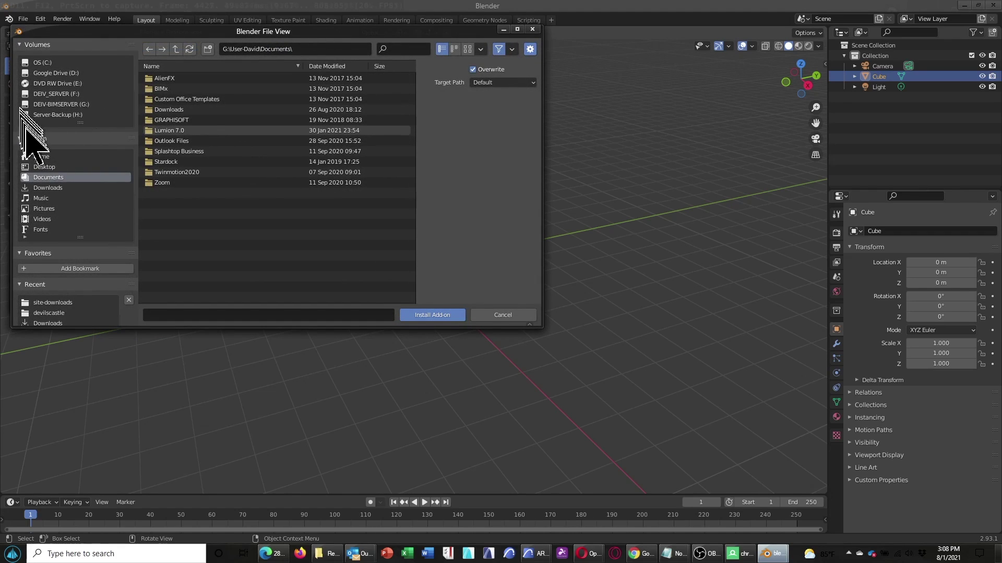
click(49, 187)
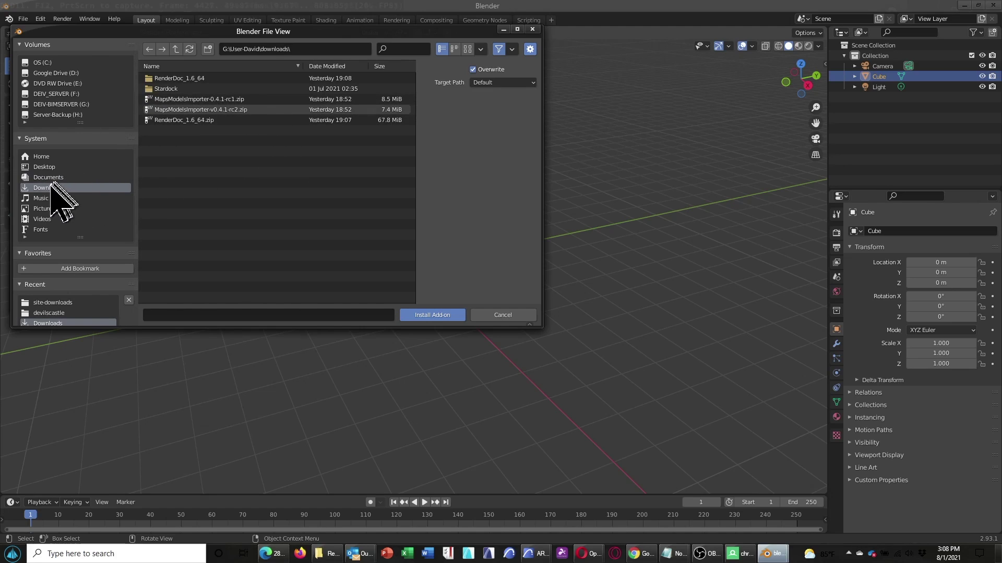
click(206, 109)
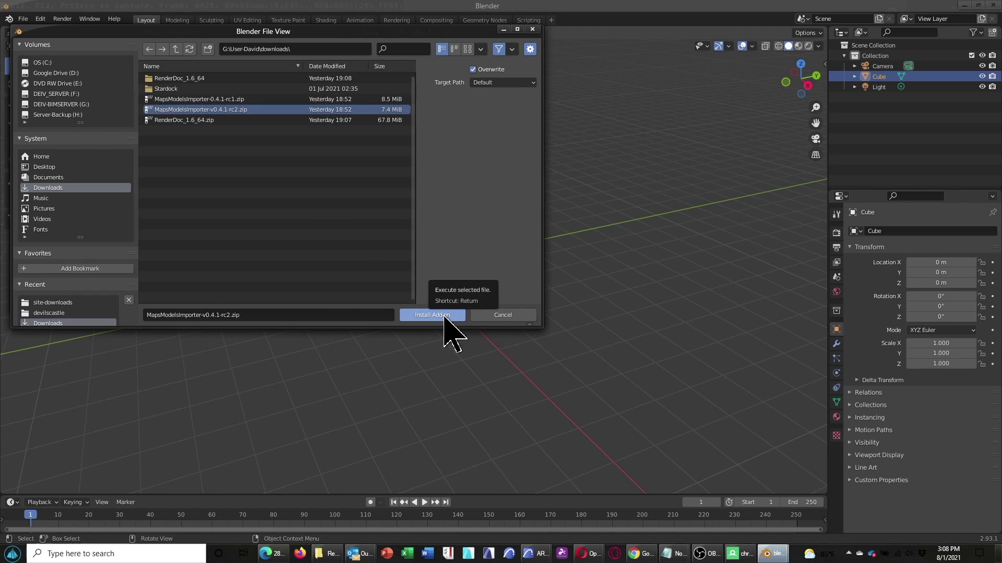
click(499, 315)
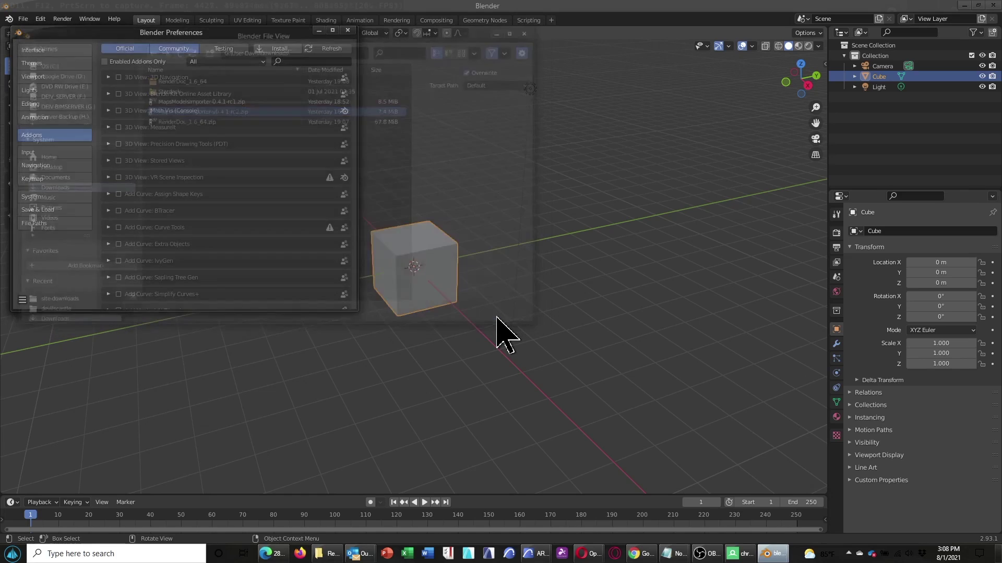
click(348, 30)
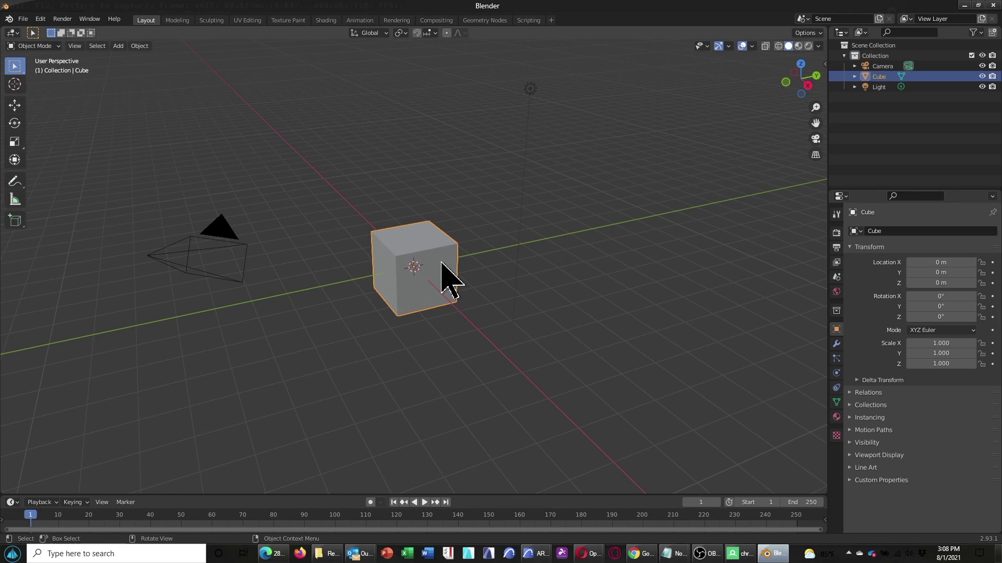
Step: Delete the default cube, camera and light from the scene
key(Delete)
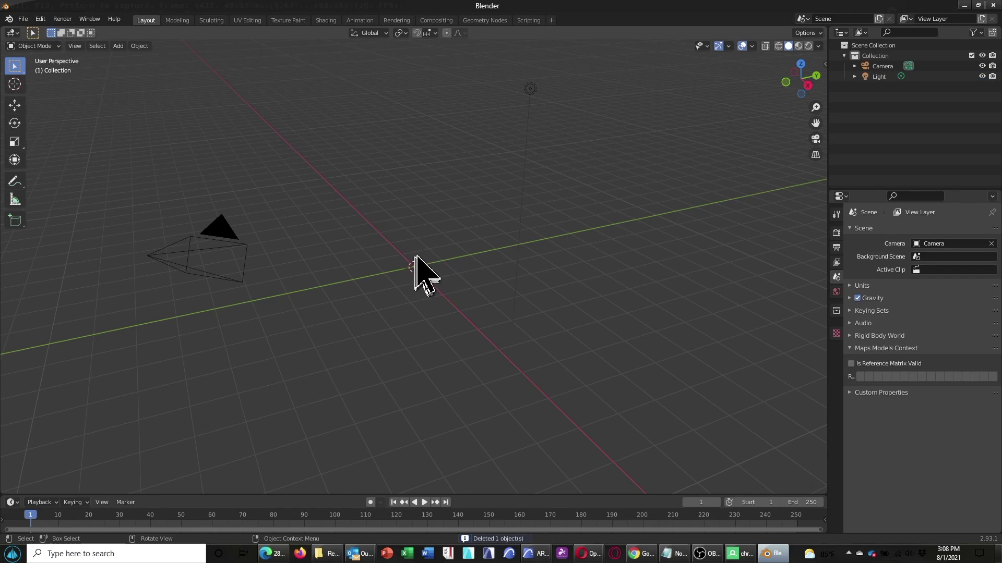
click(204, 261)
key(x)
click(189, 261)
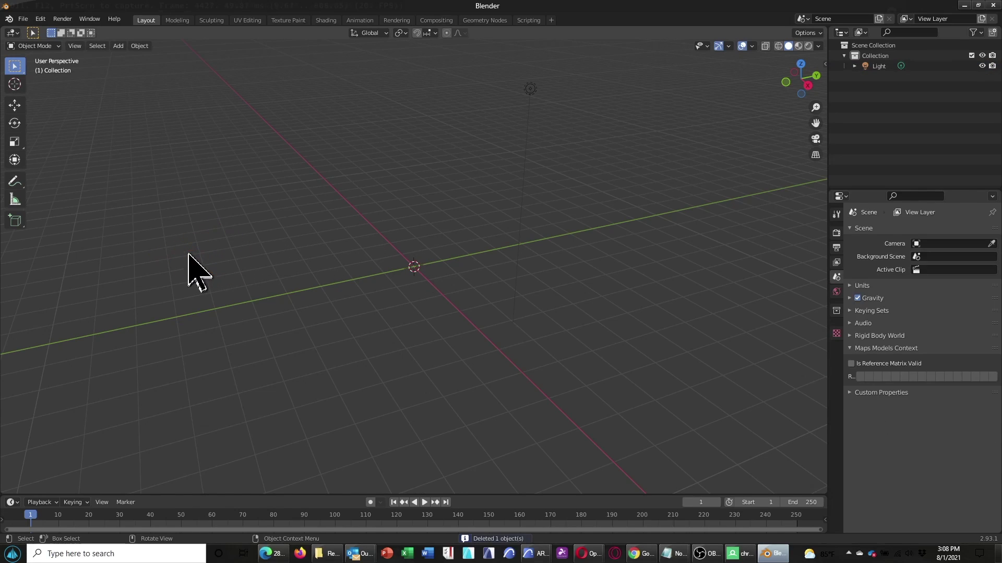
click(530, 90)
key(Delete)
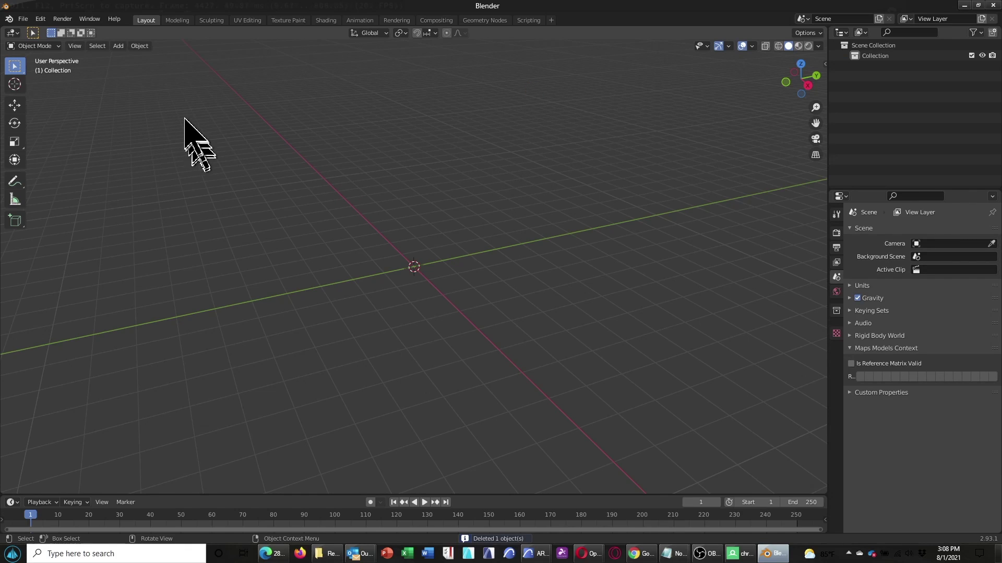
Step: Import towerbridge.rdc from the Desktop site-downloads folder as a Google Maps Capture
click(22, 20)
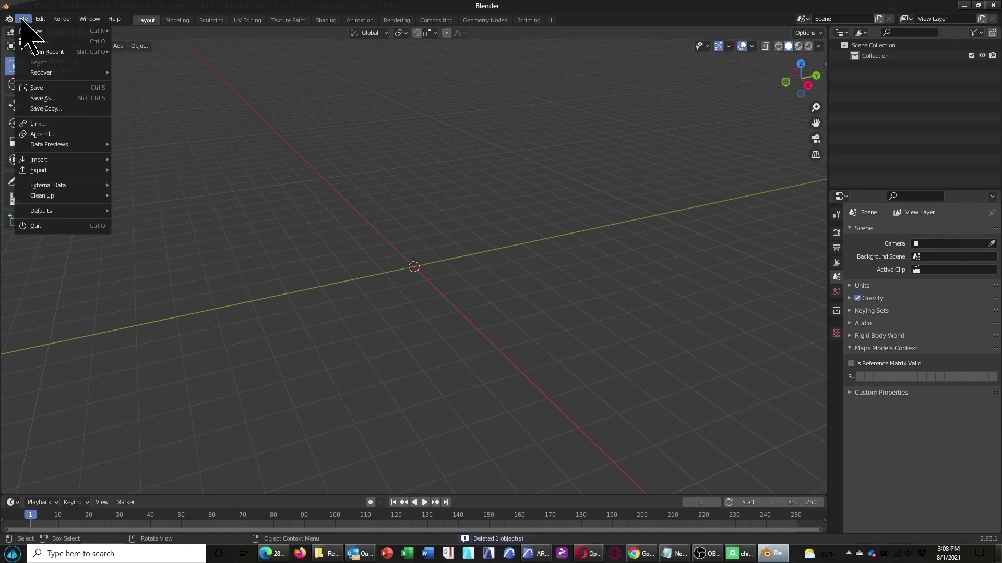
mouse_move(58, 161)
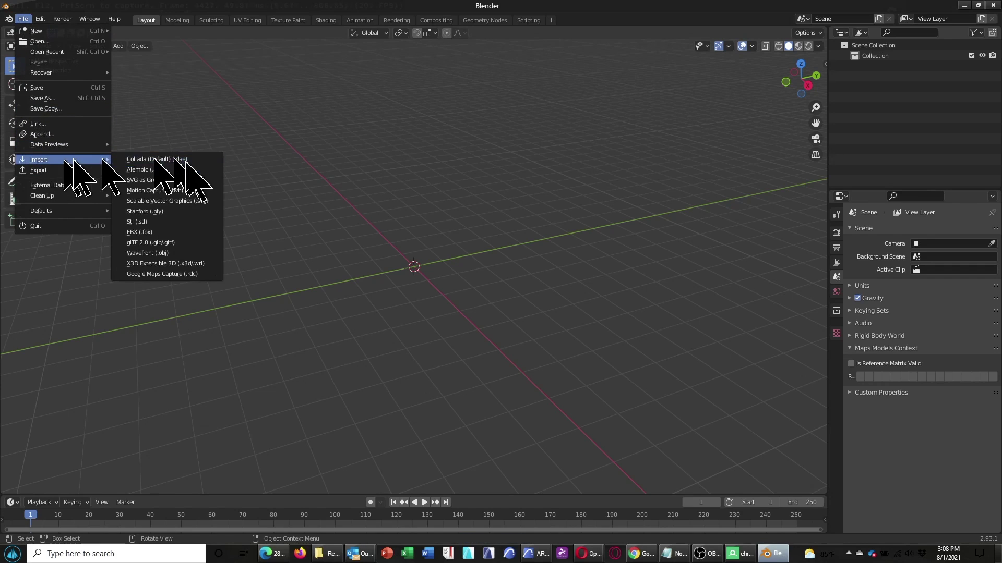
click(175, 274)
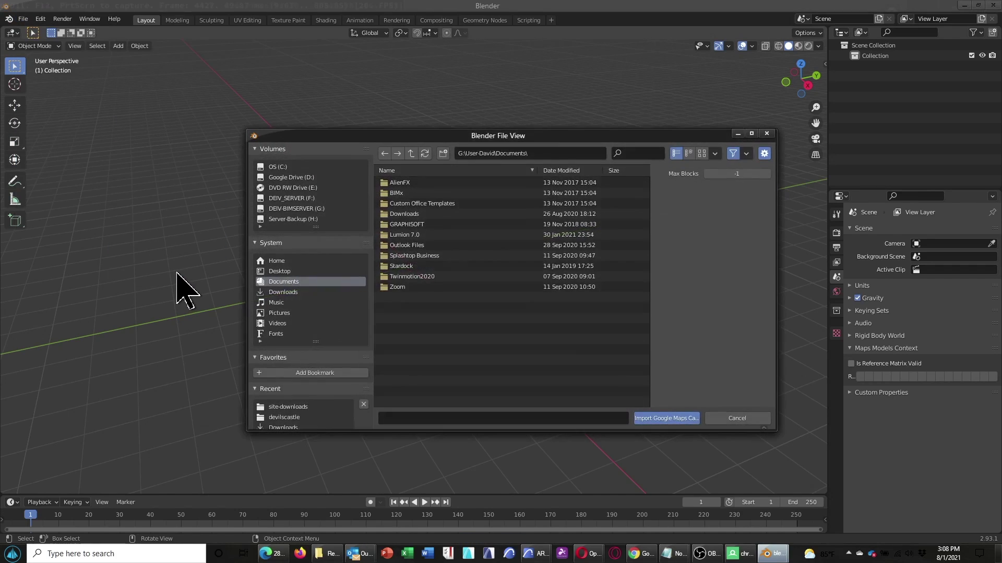
click(279, 271)
double_click(409, 256)
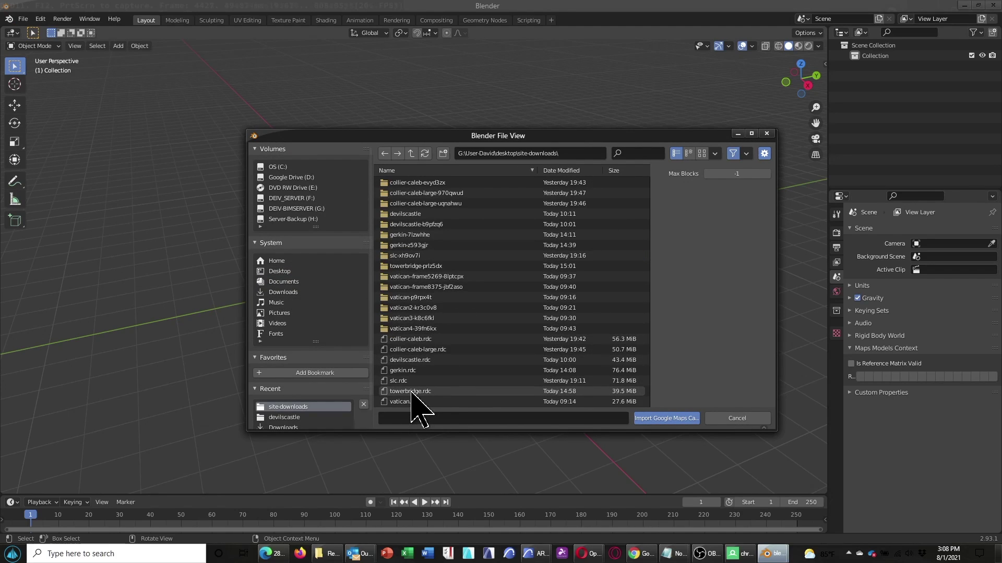
click(412, 393)
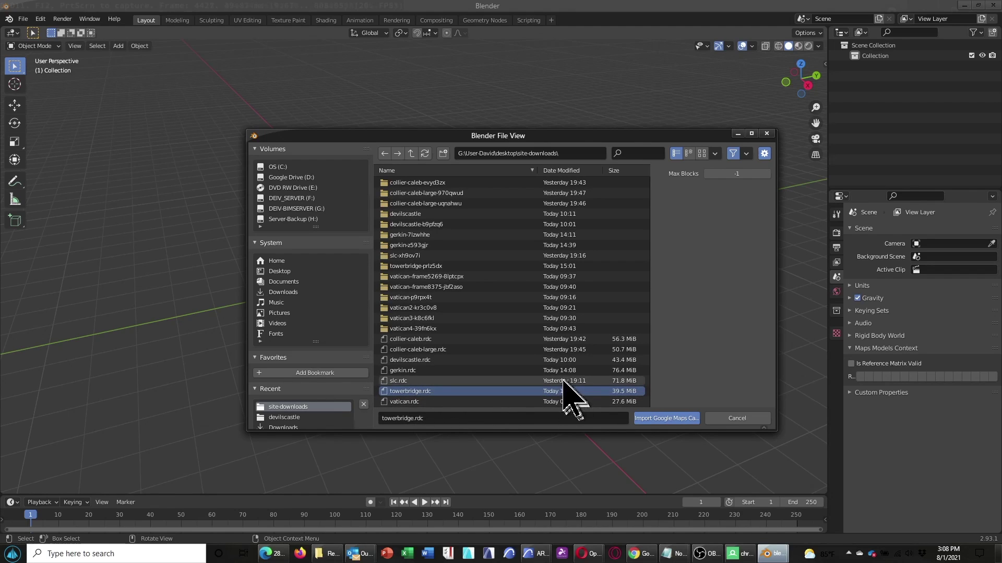
click(676, 419)
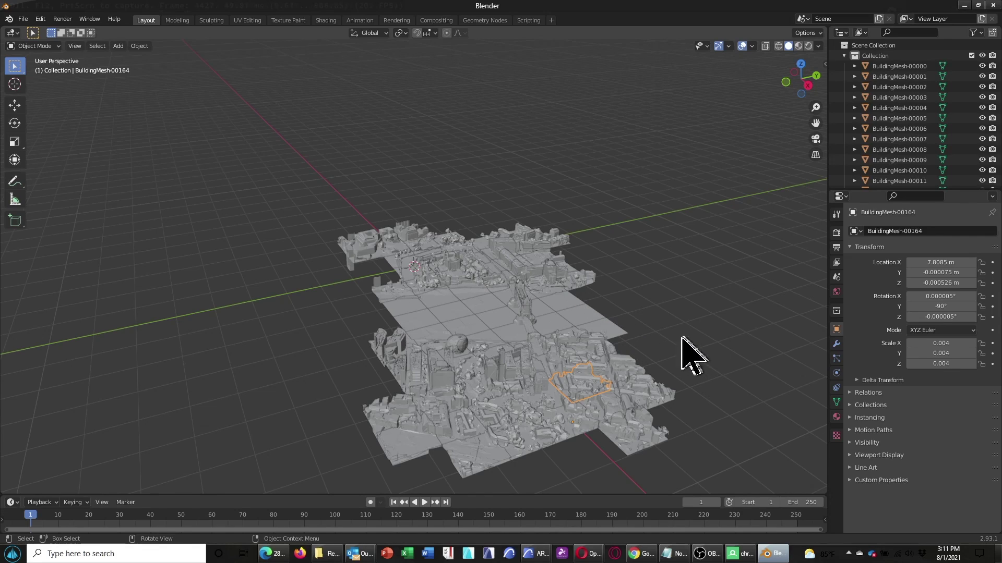
Step: Examine the imported Tower Bridge city model from several angles in both solid and rendered viewport shading
middle_drag(685, 336, 553, 363)
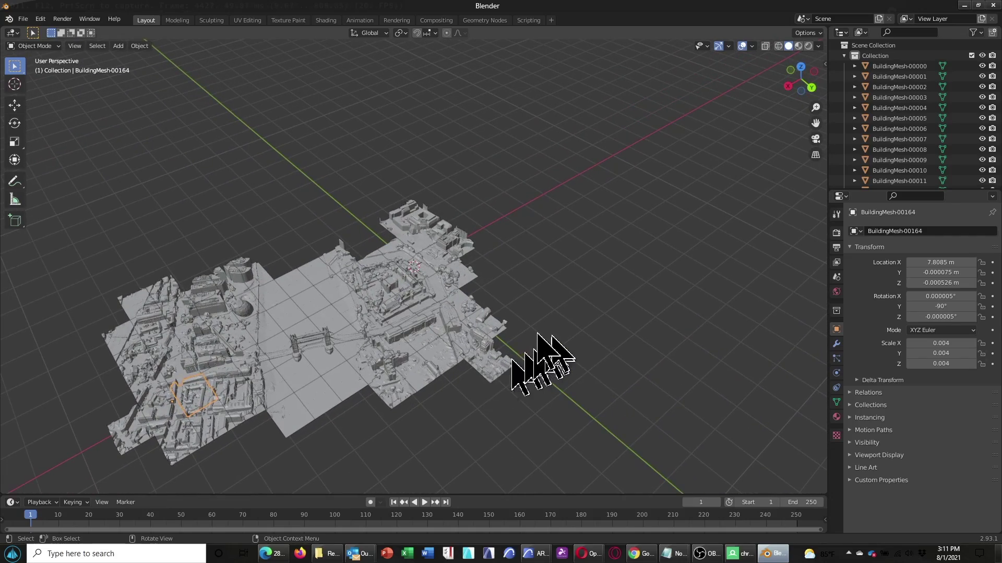
middle_drag(335, 418, 407, 342)
scroll(366, 235, up, 3)
middle_drag(369, 245, 433, 246)
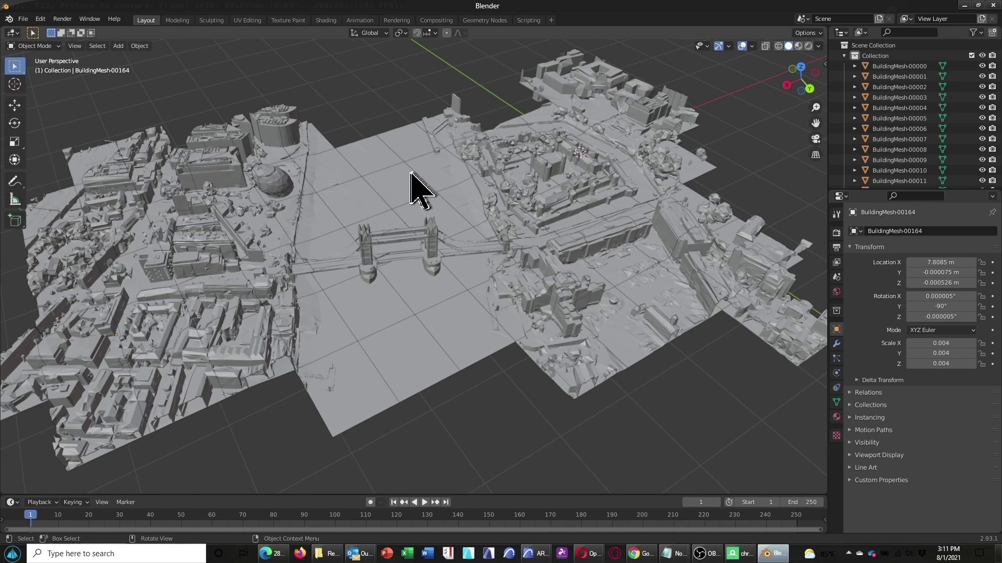
click(808, 47)
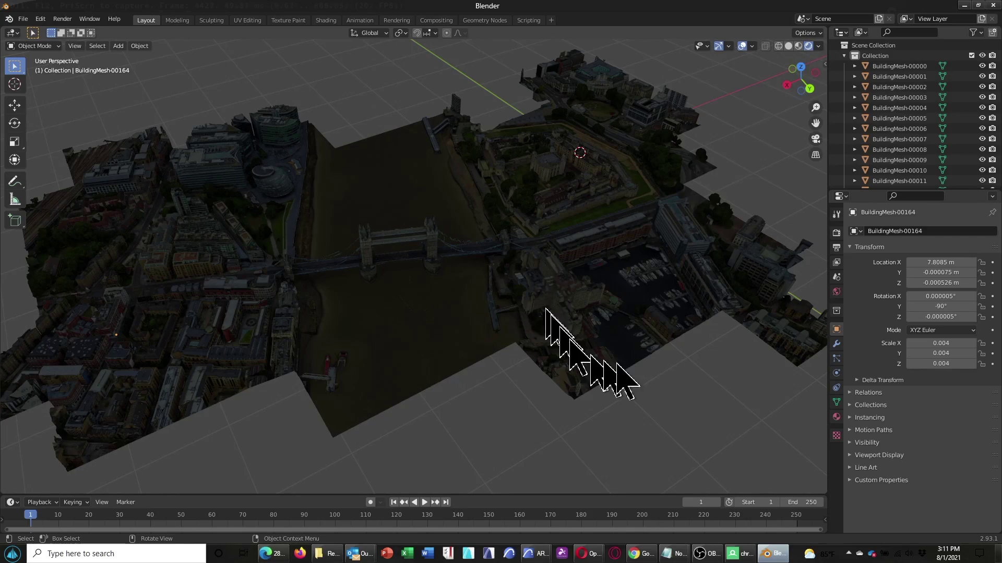
shift+middle_drag(653, 363, 436, 280)
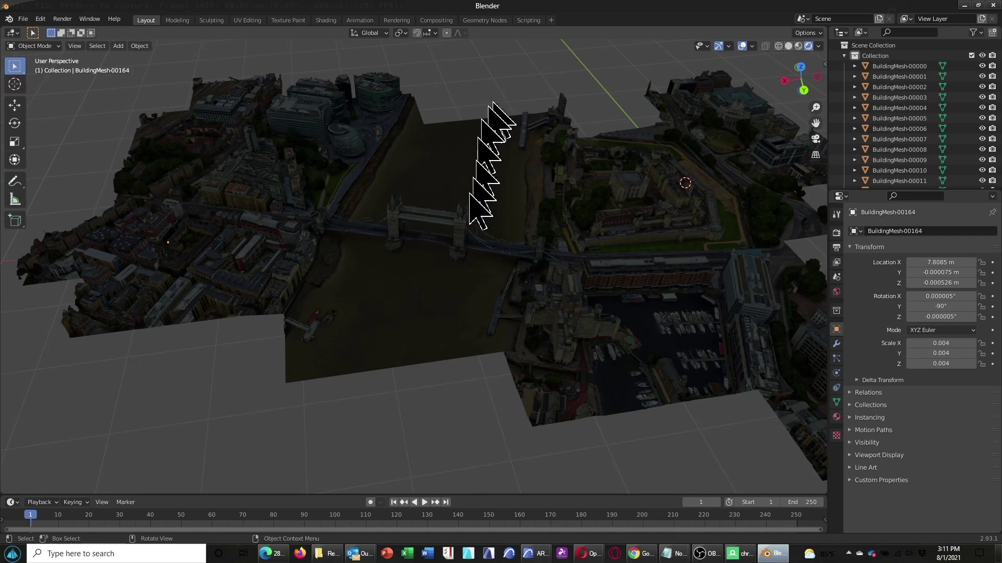
scroll(462, 220, down, 3)
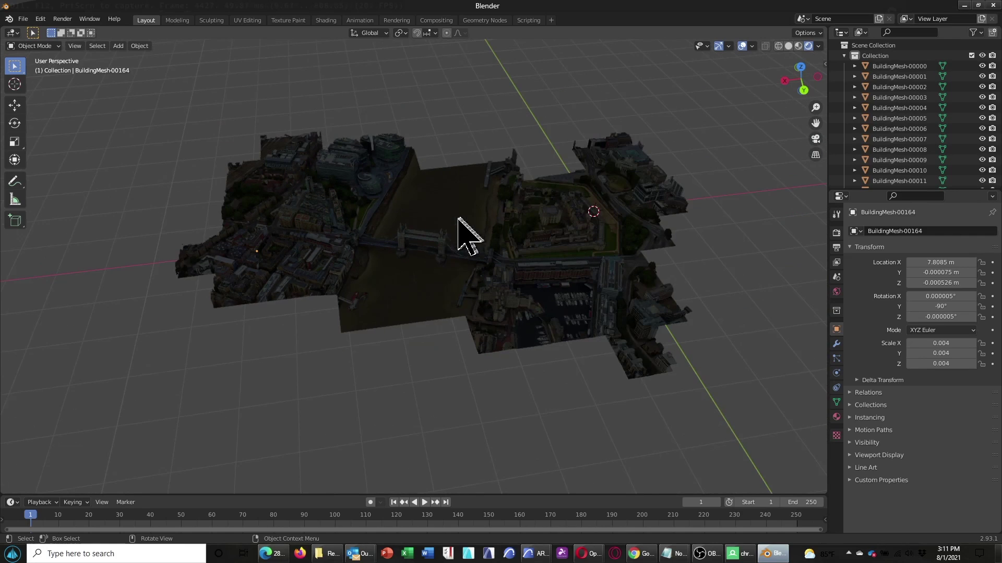
click(788, 46)
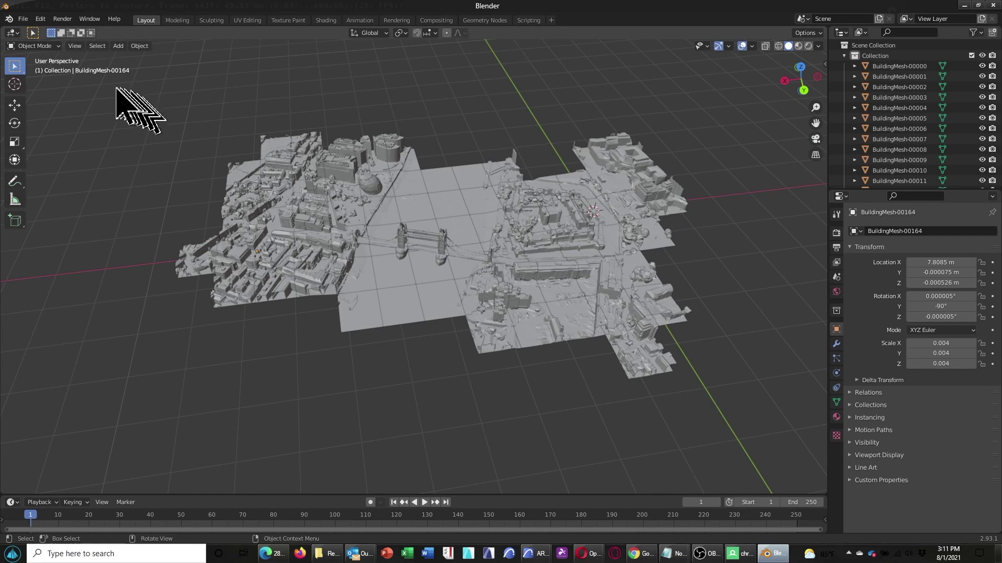
Step: Select all the imported building meshes, join them into a single object, and clear the selection
drag(113, 88, 771, 409)
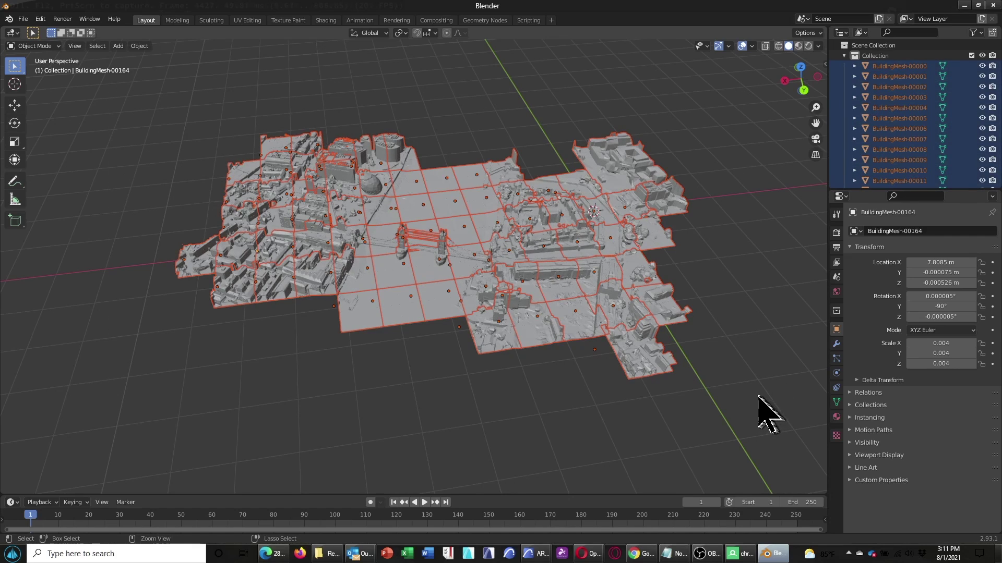
key(ctrl+j)
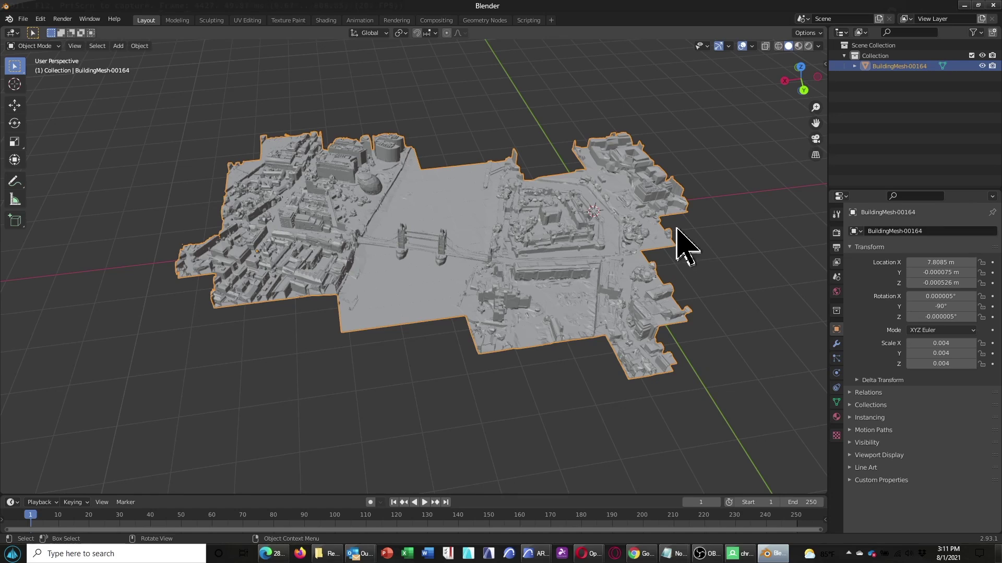
click(736, 230)
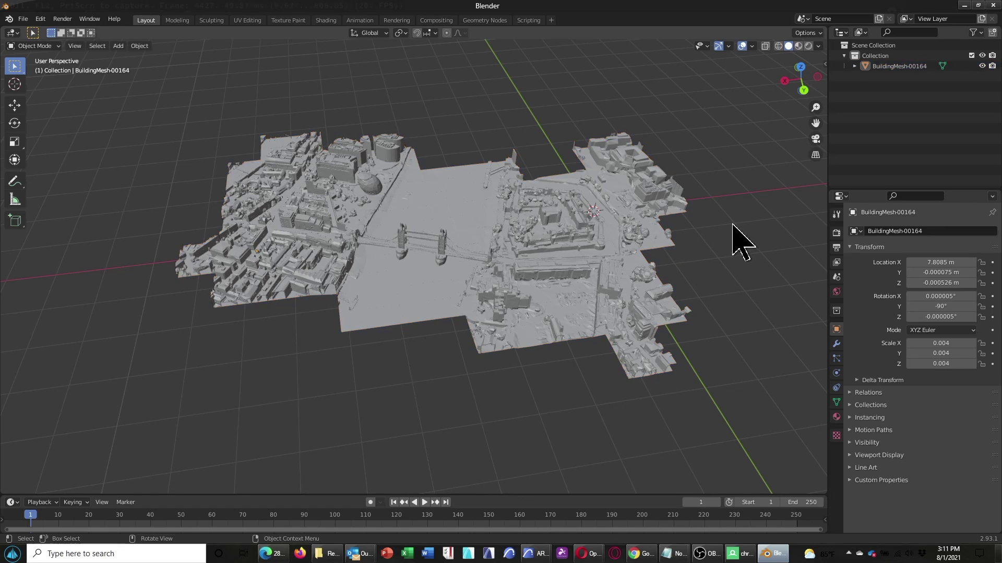
Step: Switch to the top view and measure Tower Bridge's length between its two riverbank end towers
click(77, 47)
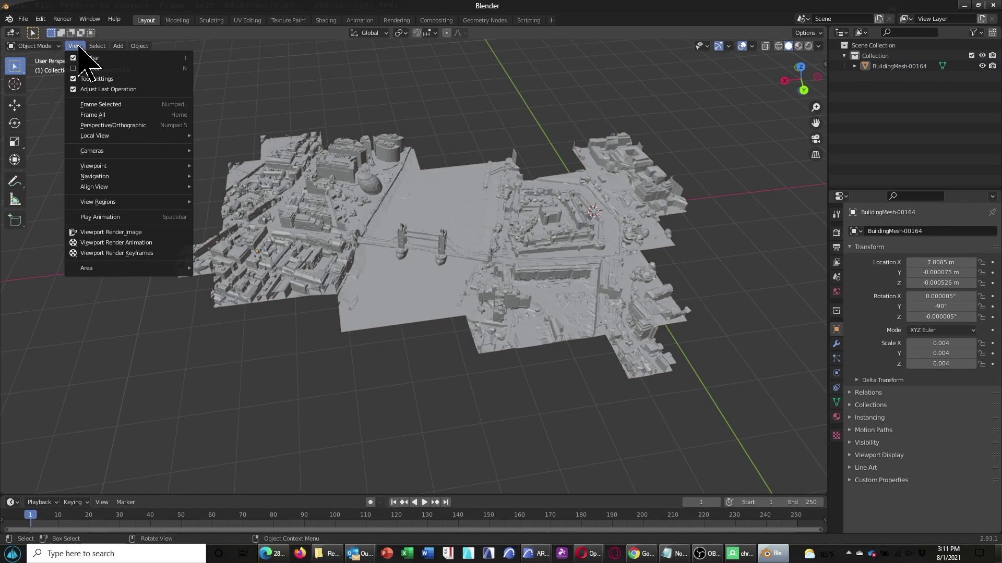
mouse_move(108, 165)
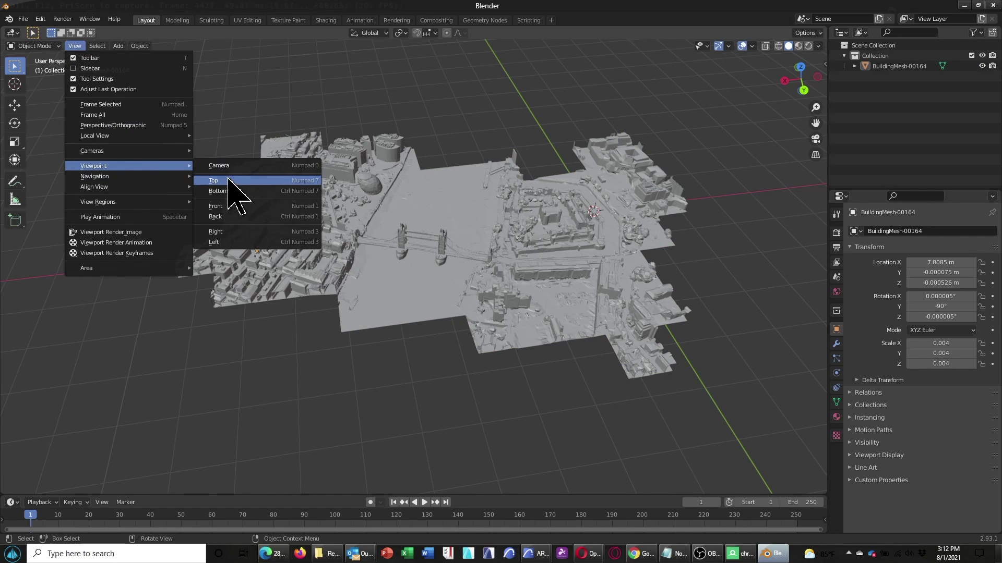
click(229, 181)
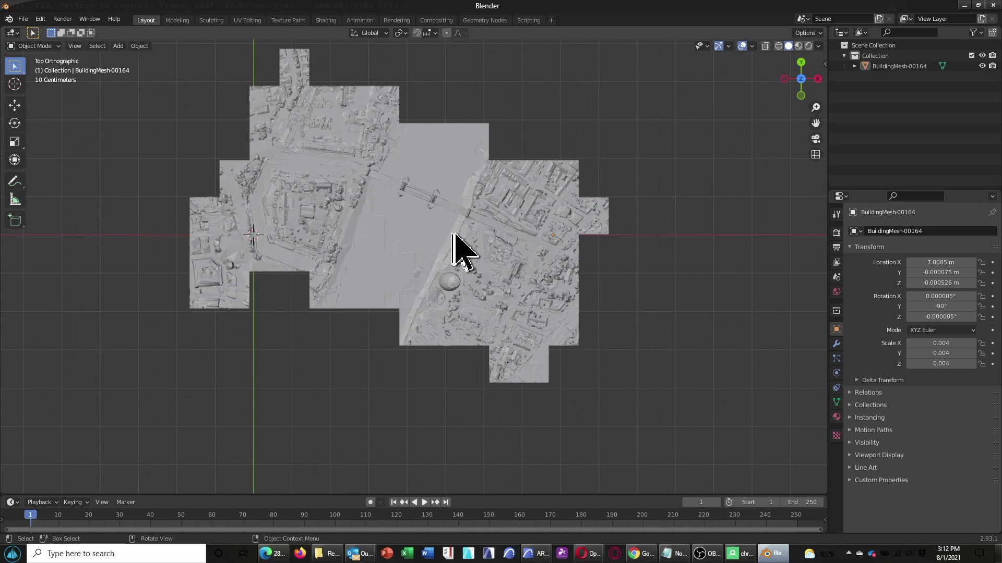
scroll(428, 168, up, 3)
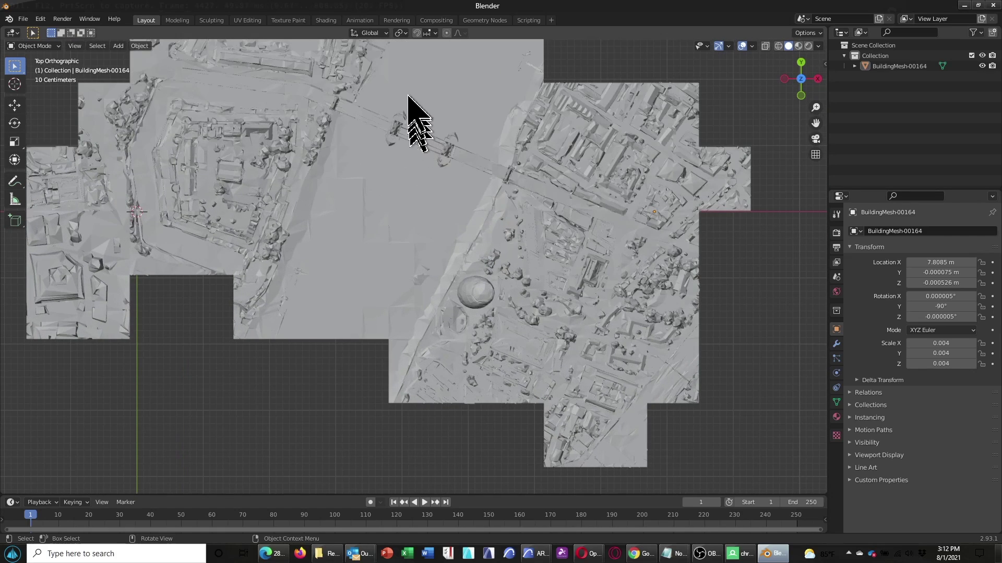
shift+middle_drag(420, 103, 383, 211)
scroll(383, 210, up, 2)
scroll(383, 210, up, 1)
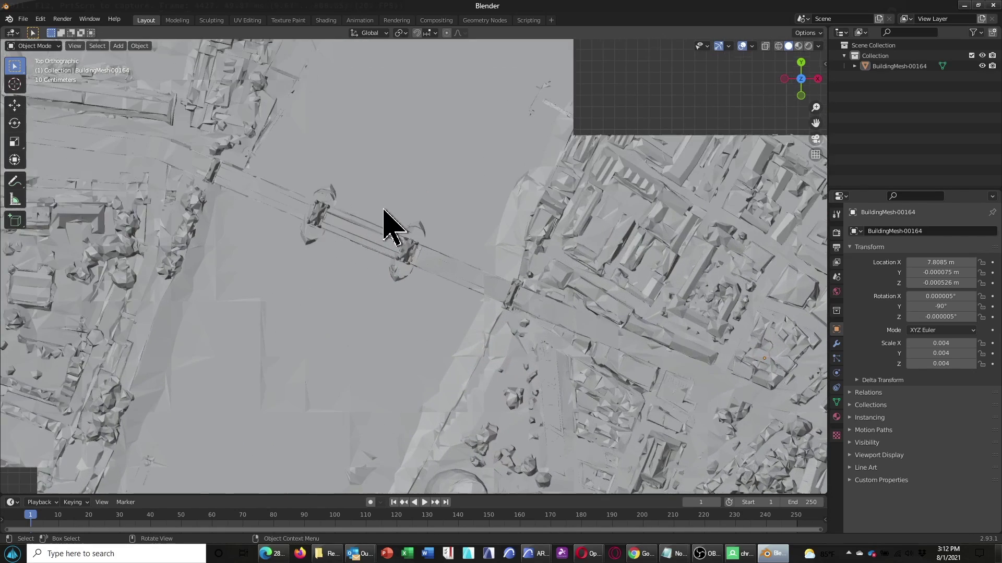
shift+middle_drag(289, 153, 313, 190)
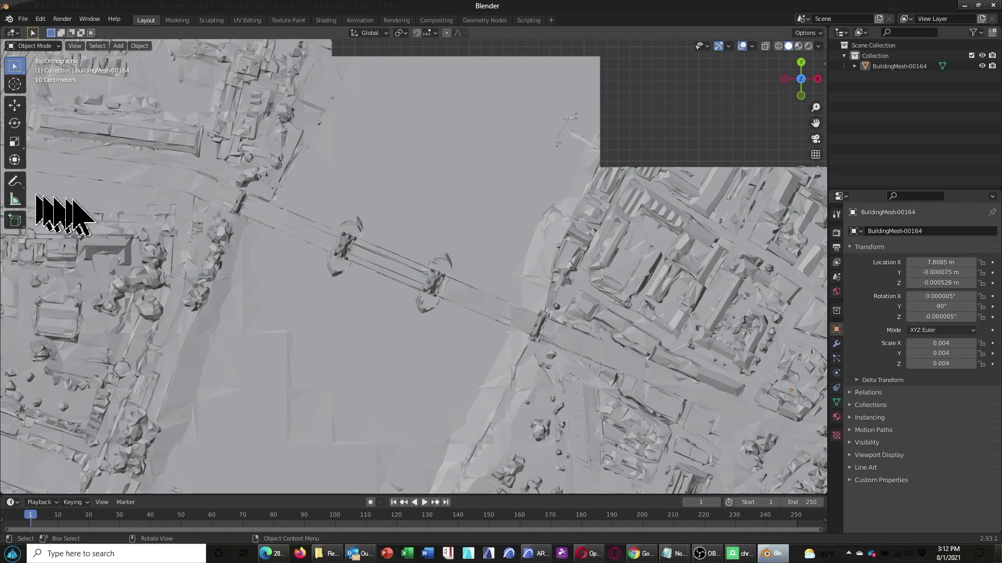
click(15, 199)
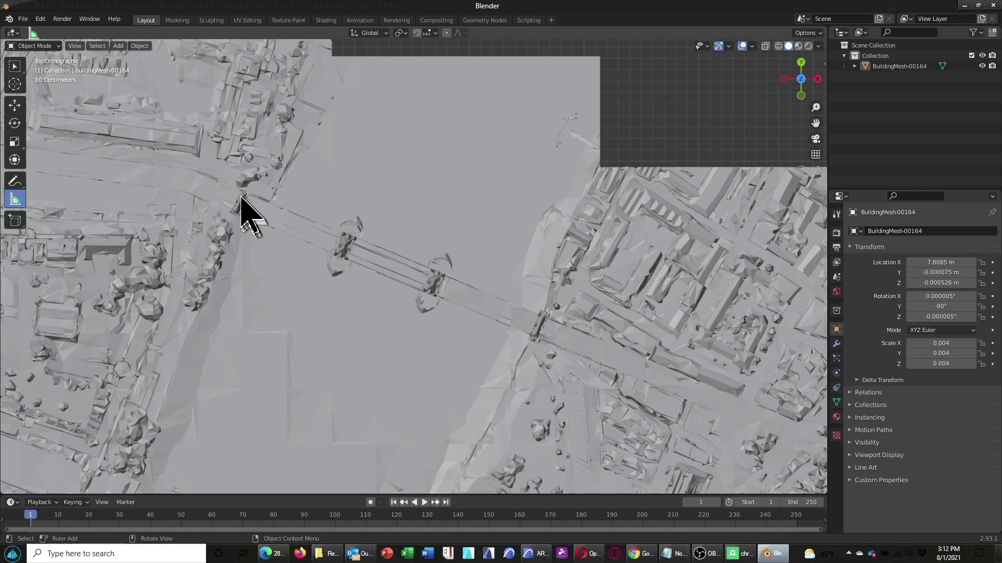
drag(243, 198, 544, 315)
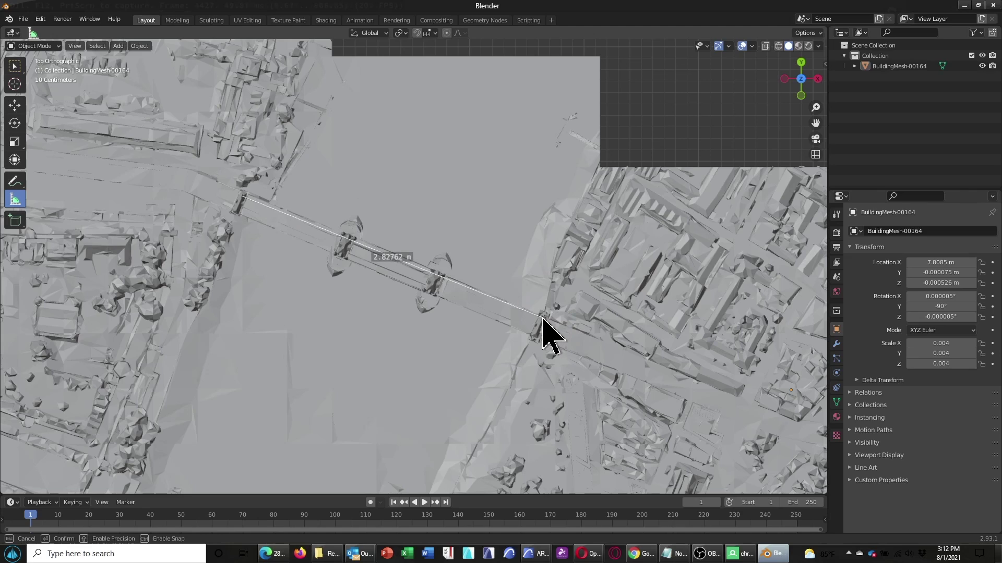
drag(542, 317, 542, 317)
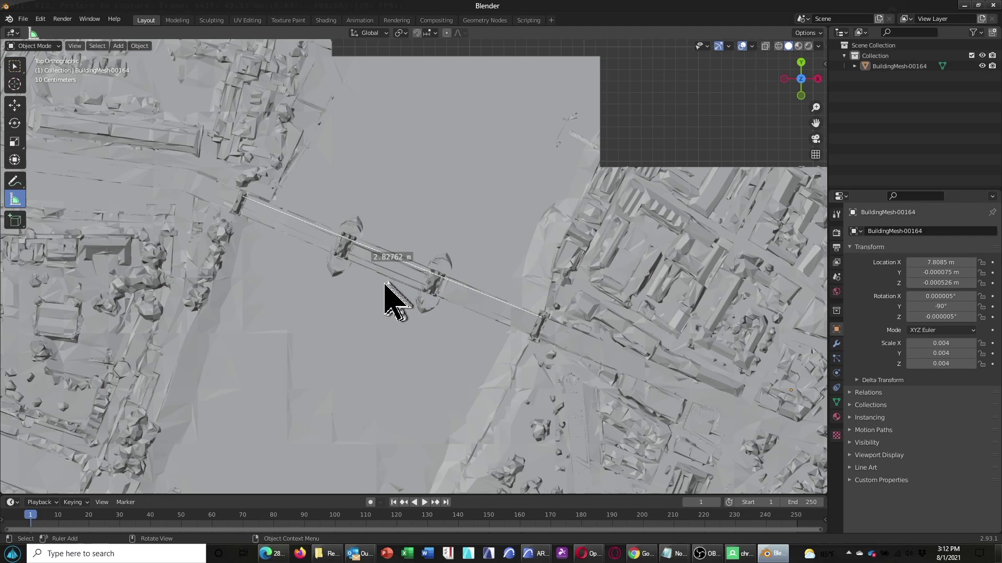
Step: Switch to Google Earth in Chrome and measure Tower Bridge's real length between the same two end towers
click(641, 554)
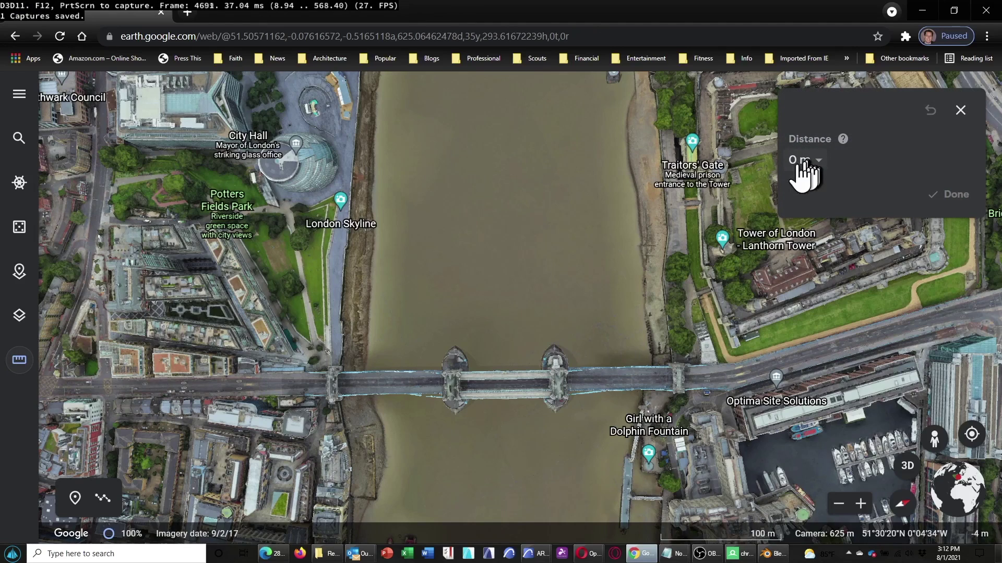
click(329, 376)
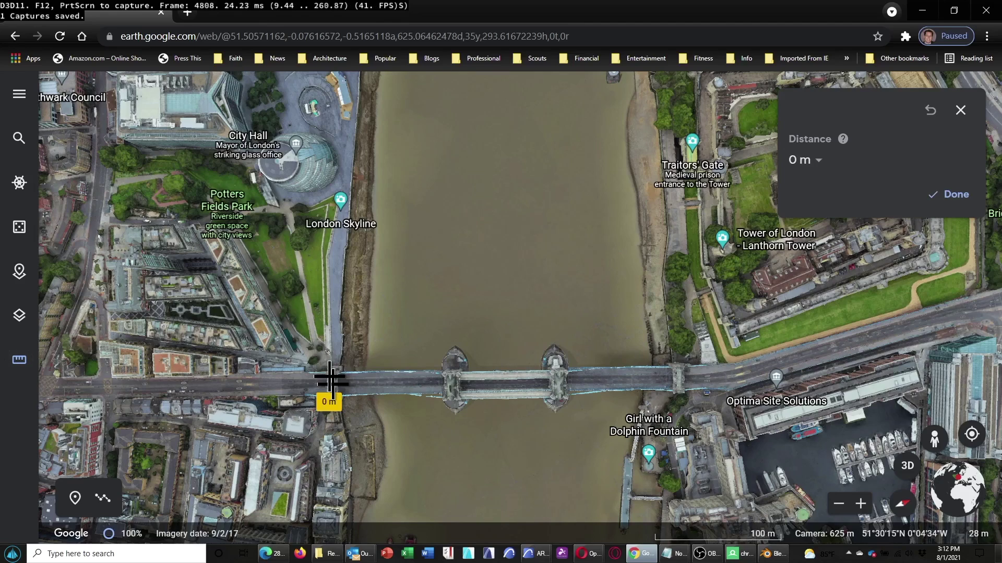
click(679, 371)
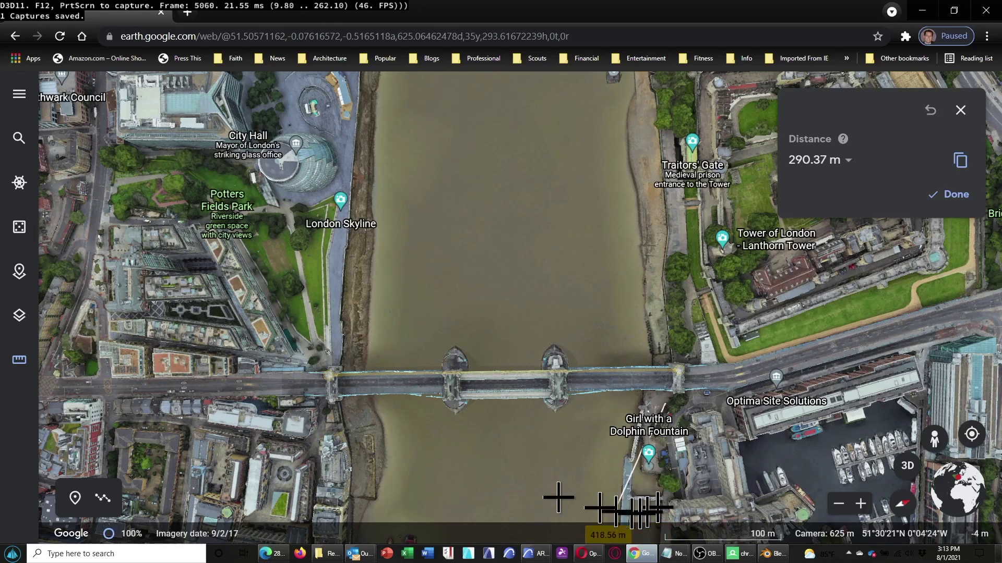
click(159, 554)
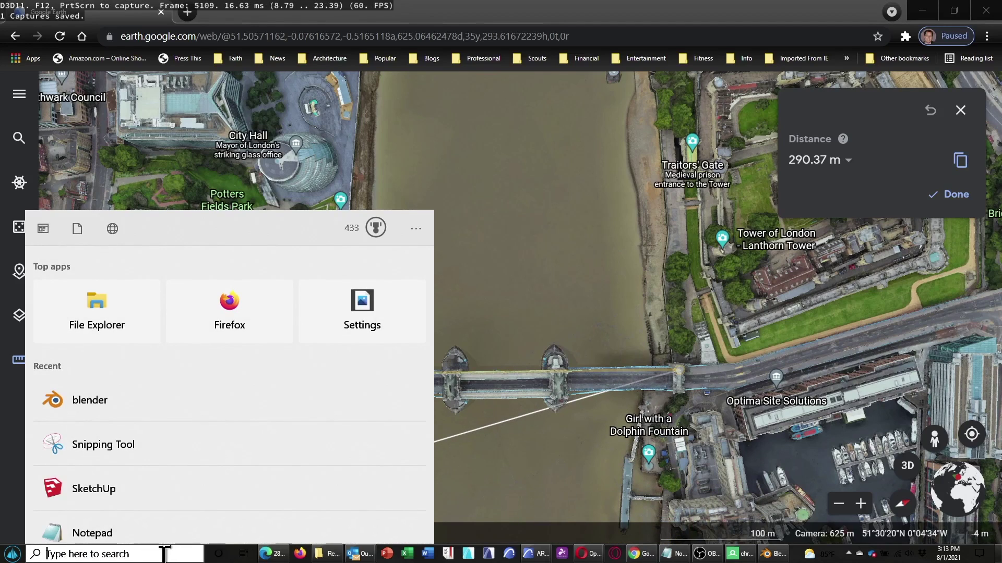
text(290.)
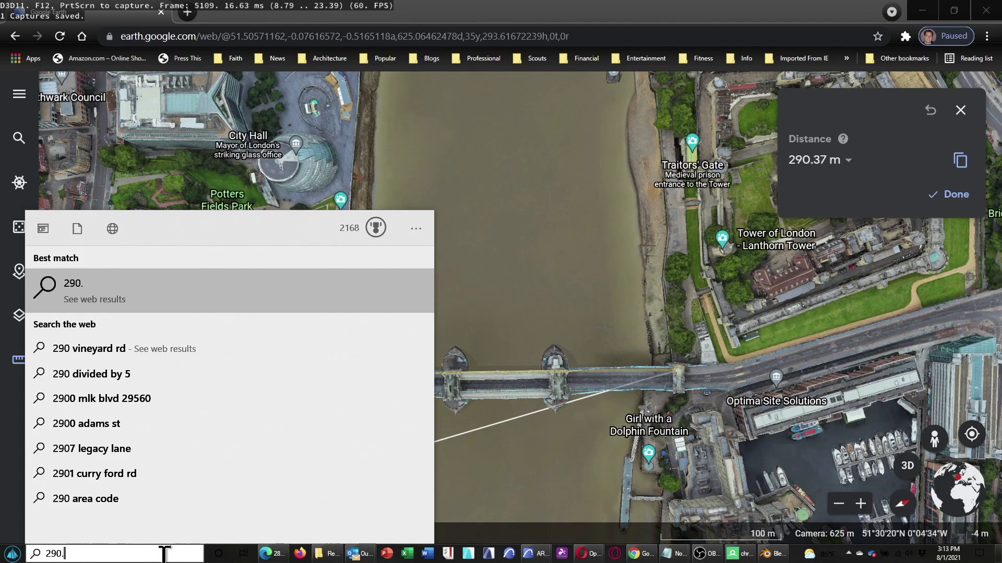
text(37)
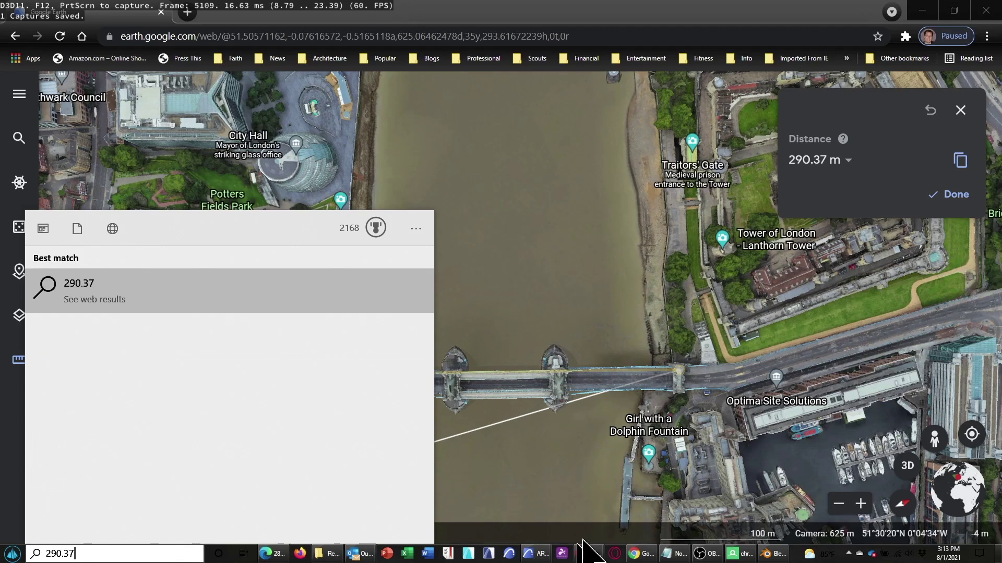
Step: Return to Blender to read the ruler length, calculate 290.37/2.82762 with a Bing search, and copy the resulting factor
click(774, 554)
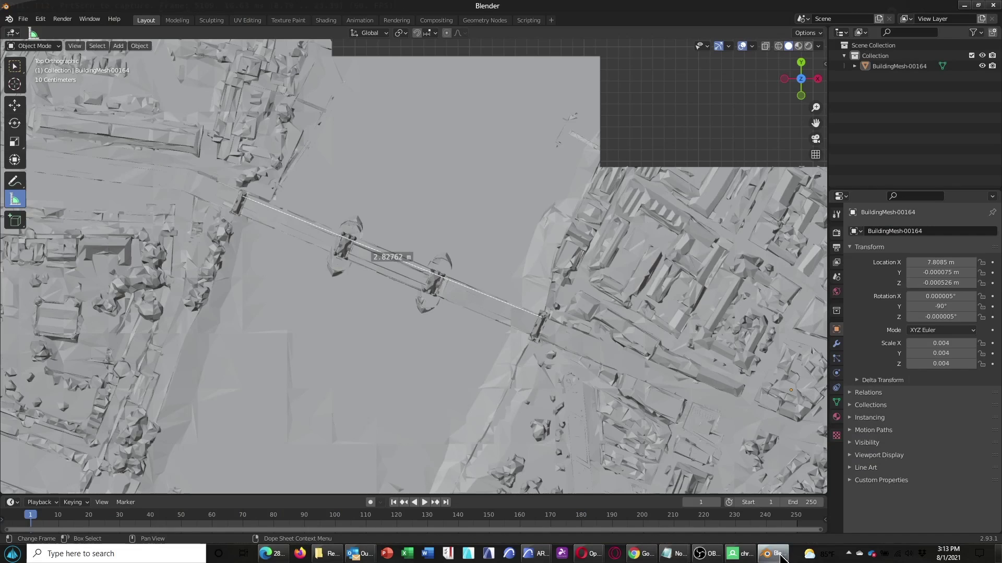
click(93, 554)
text(290.)
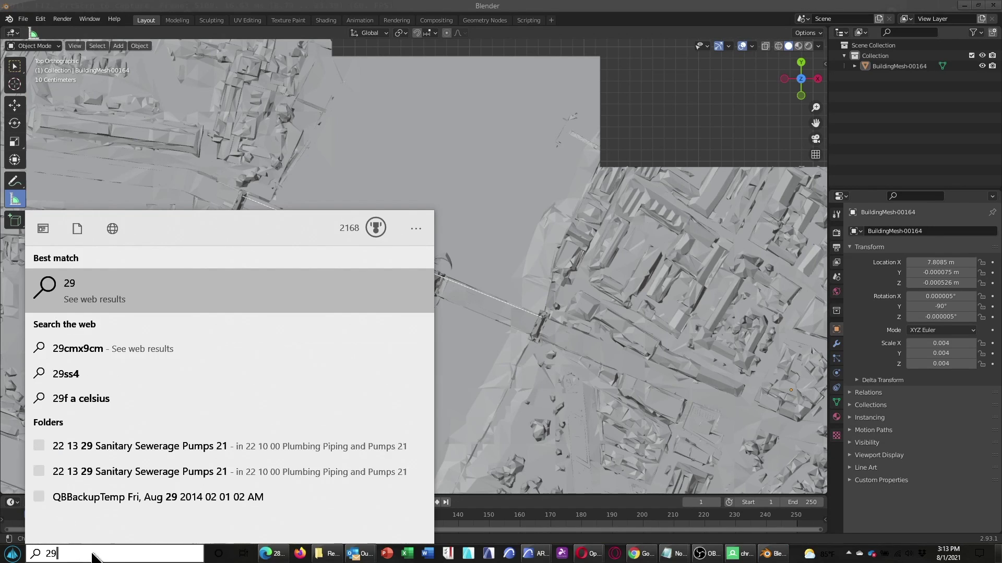
text(7/)
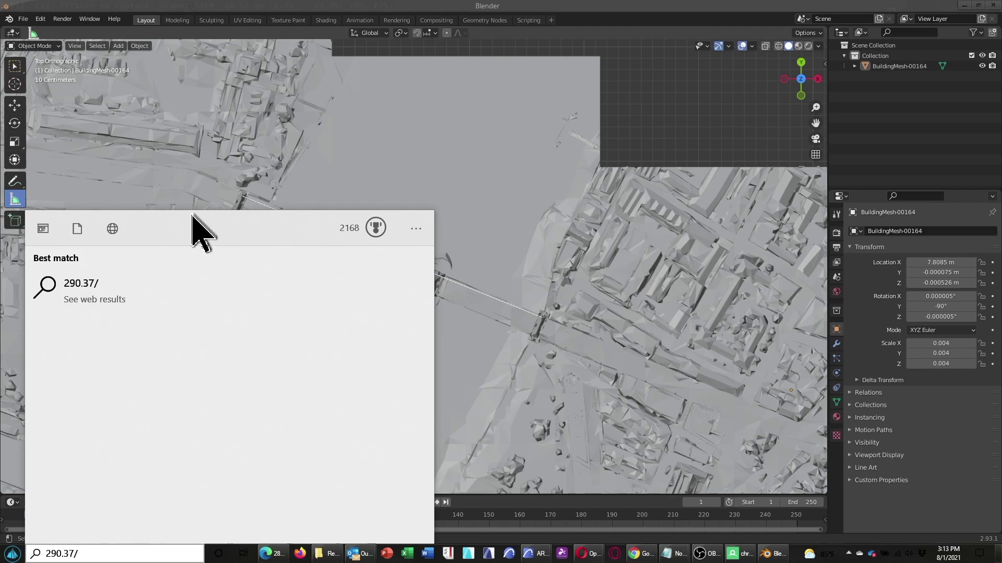
click(139, 296)
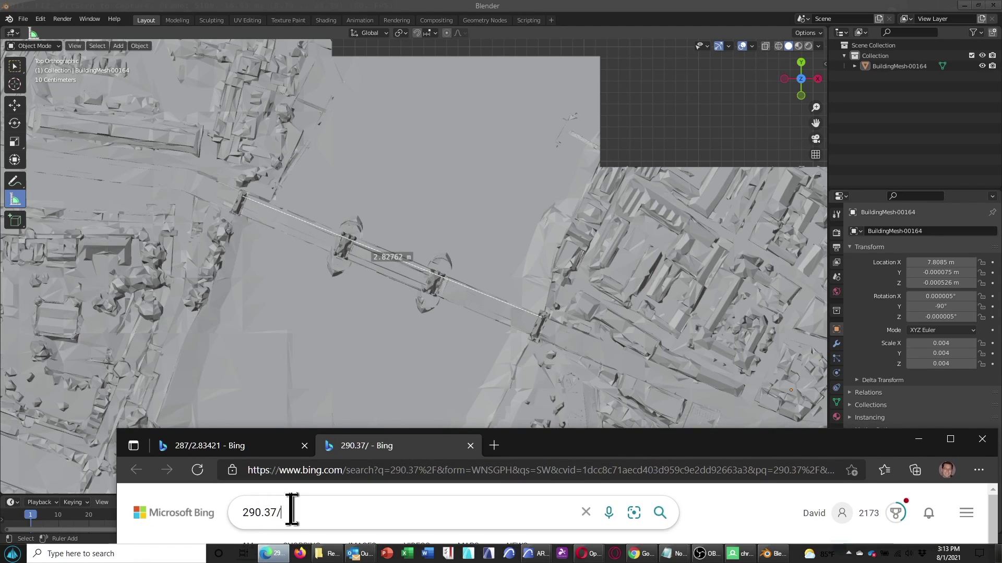
click(312, 514)
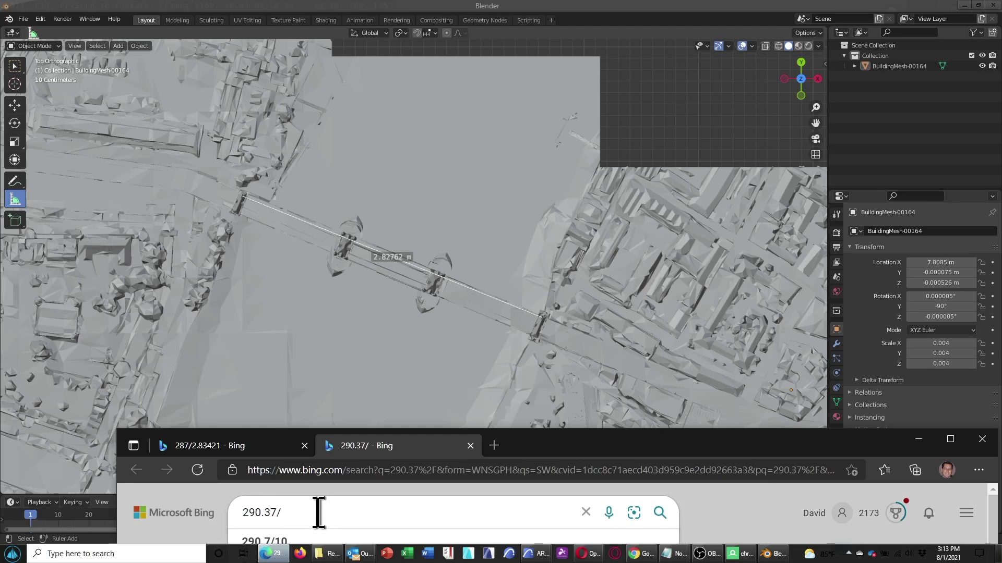
text(2.)
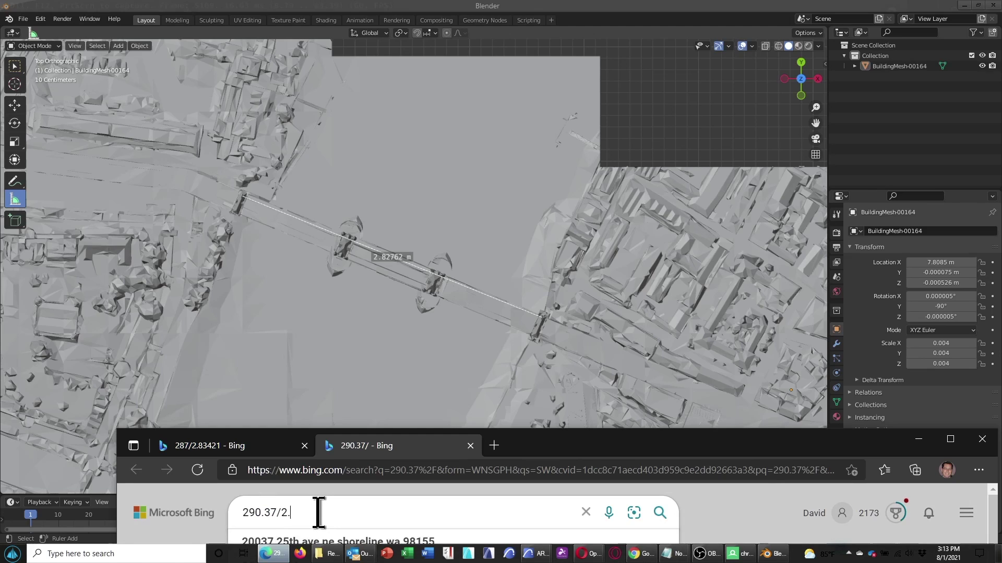
text(8276)
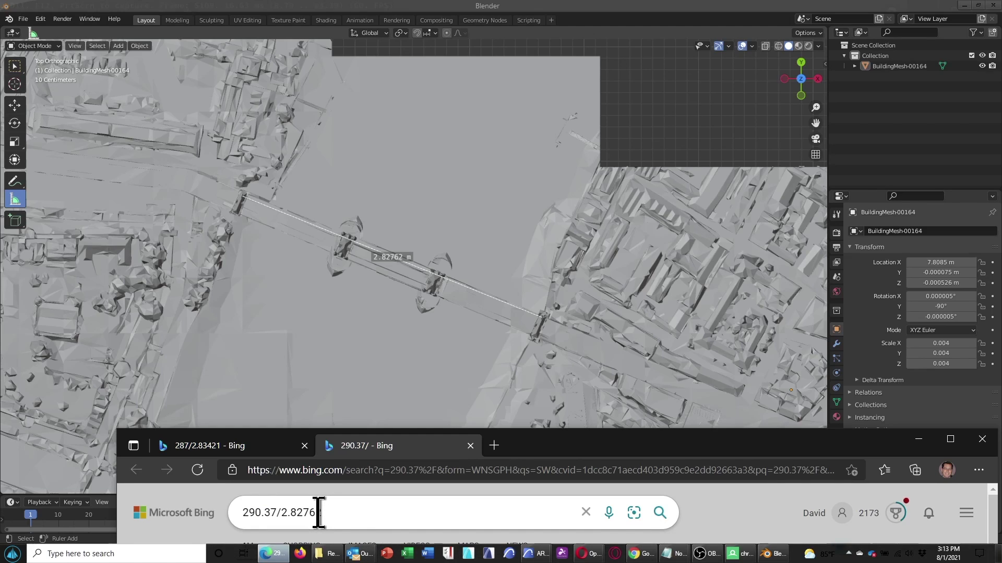
key(Return)
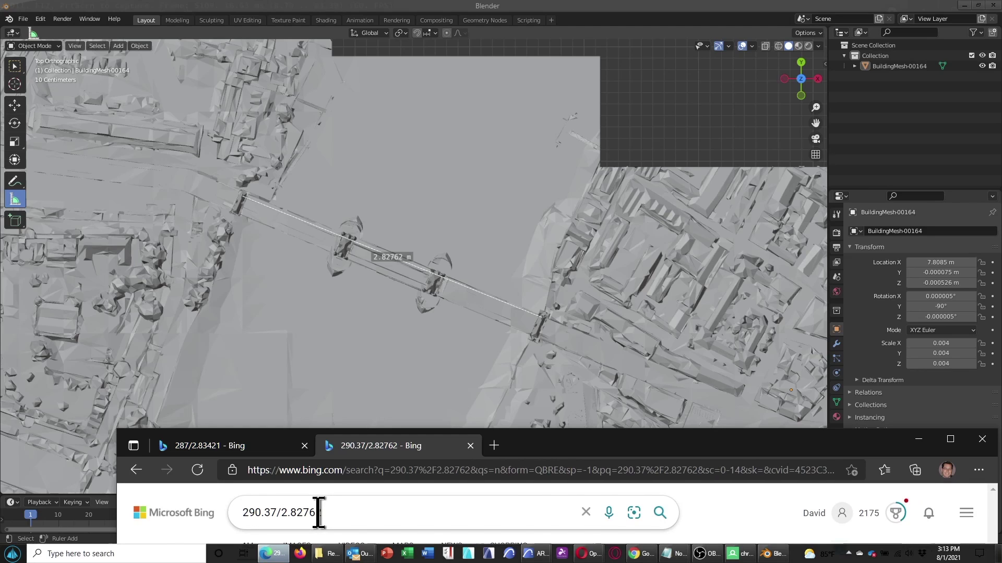
drag(553, 441, 502, 248)
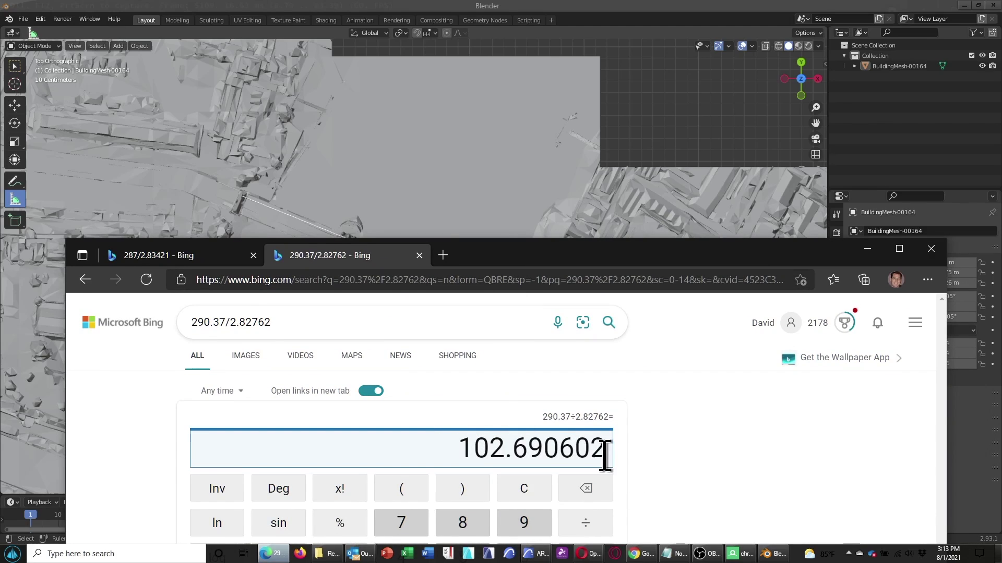
drag(603, 453, 452, 442)
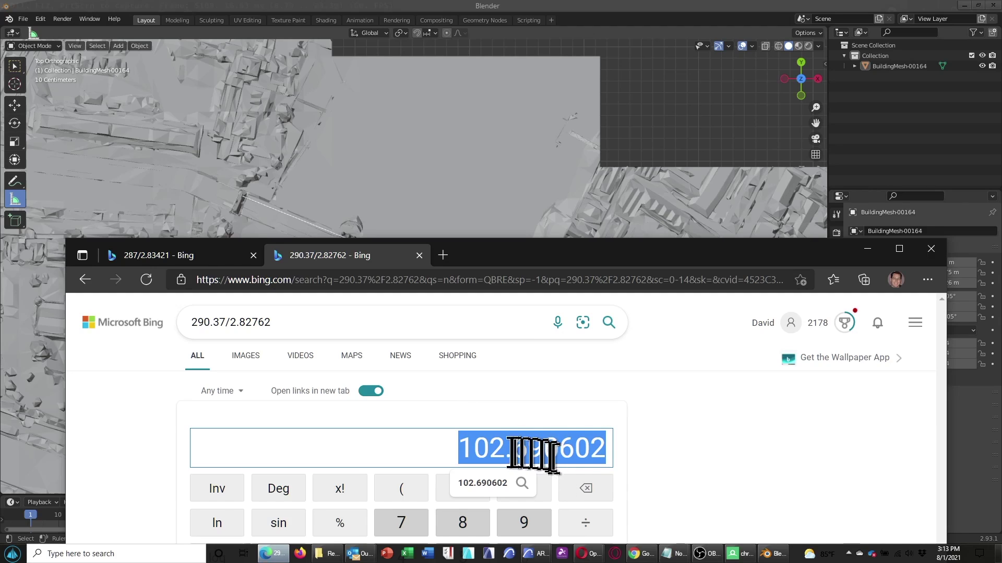
Step: Switch back to Blender and delete the ruler measurement across the bridge
click(573, 3)
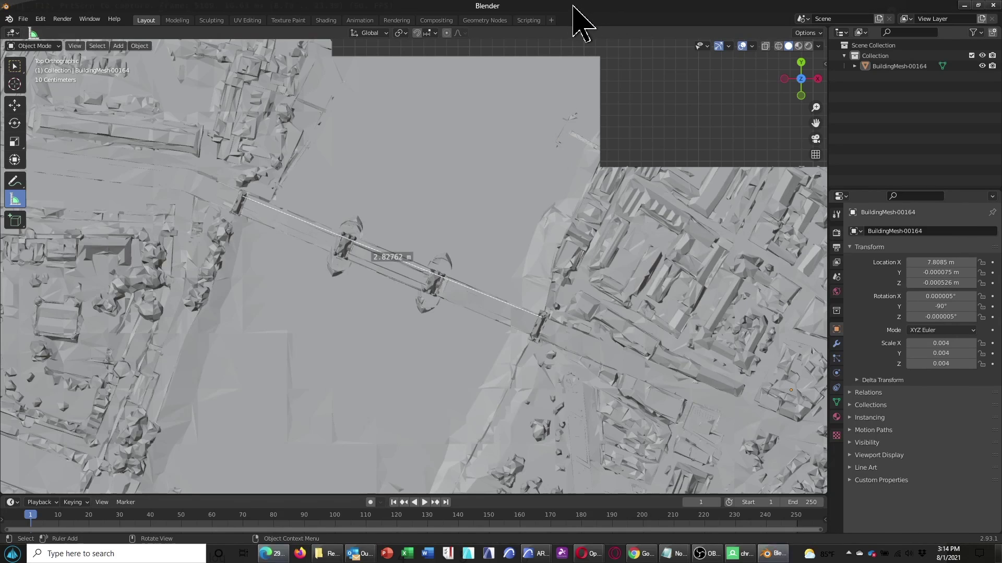
click(15, 198)
key(Delete)
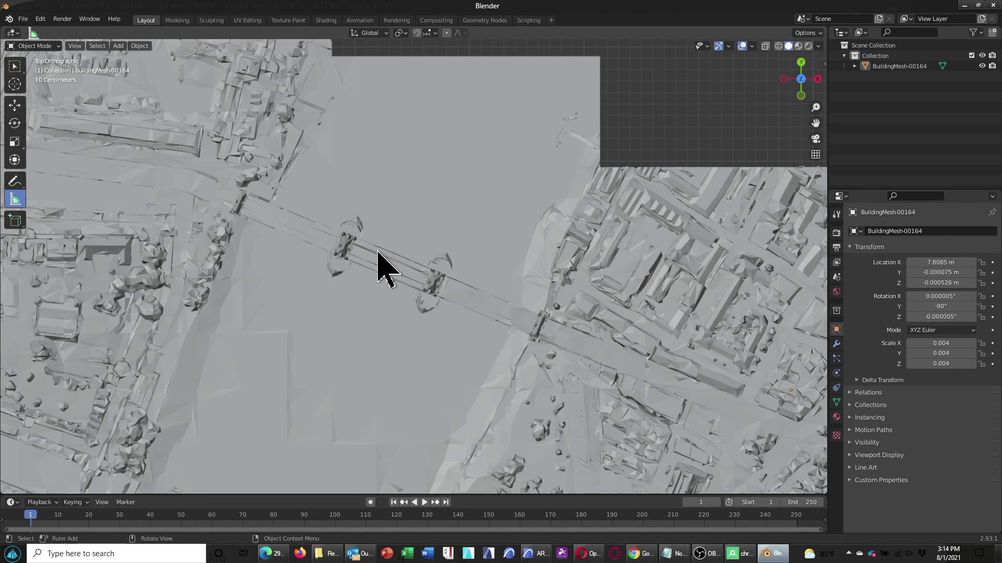
Step: Select the joined city mesh with the Scale tool active and open its X scale value for editing
click(18, 145)
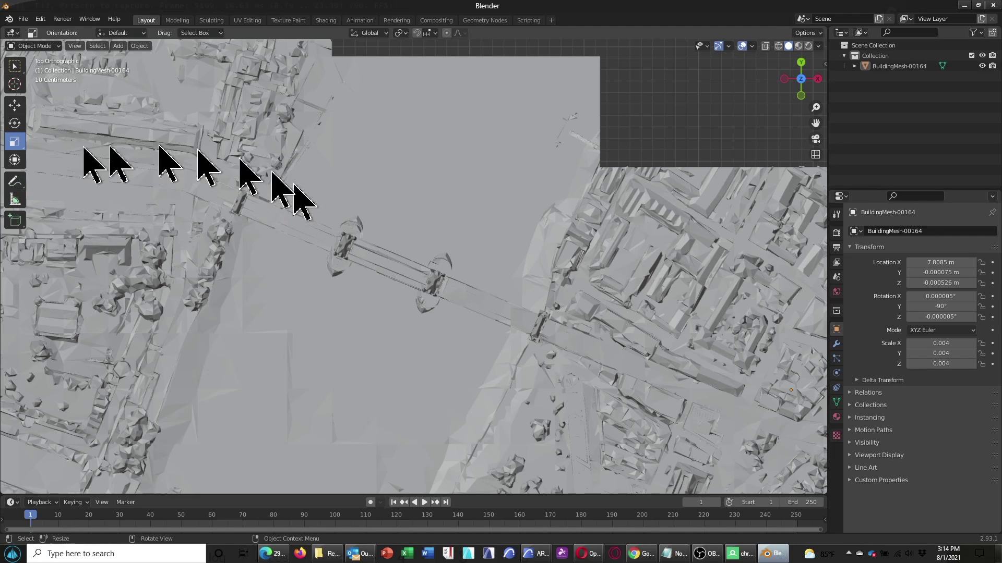
click(393, 230)
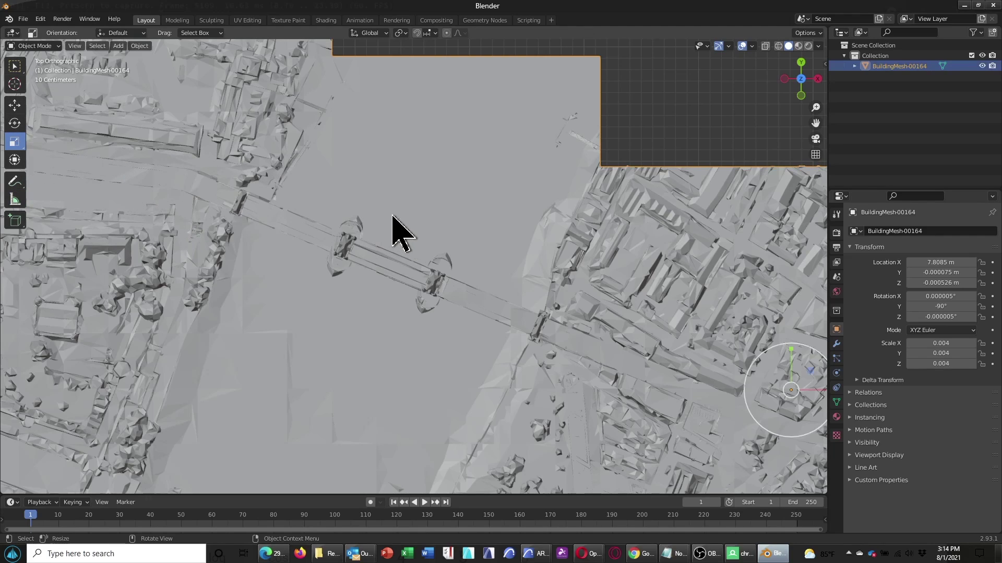
scroll(472, 209, down, 3)
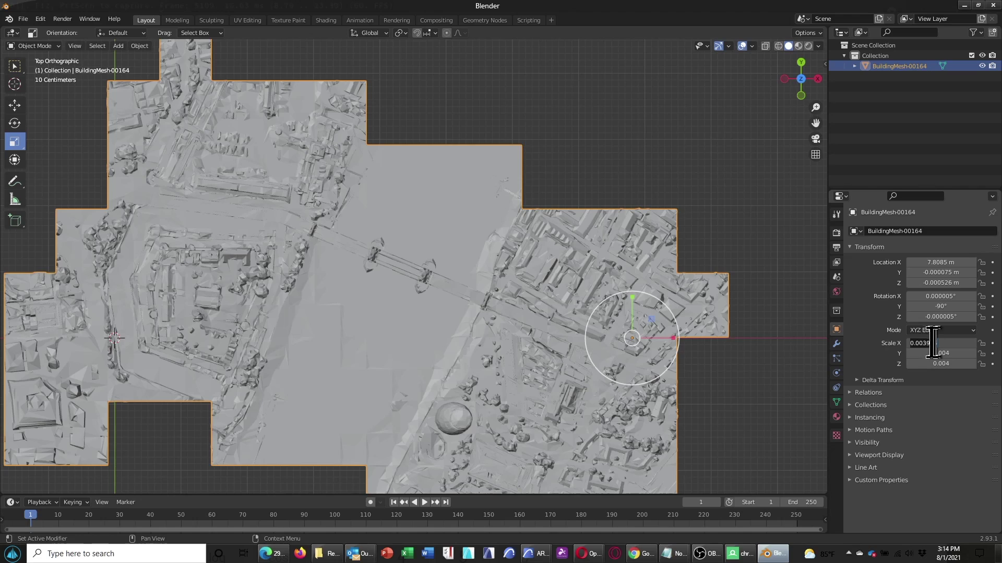
Step: Calculate .003906*102.690602 with a web search and copy the product from the Bing calculator
click(83, 553)
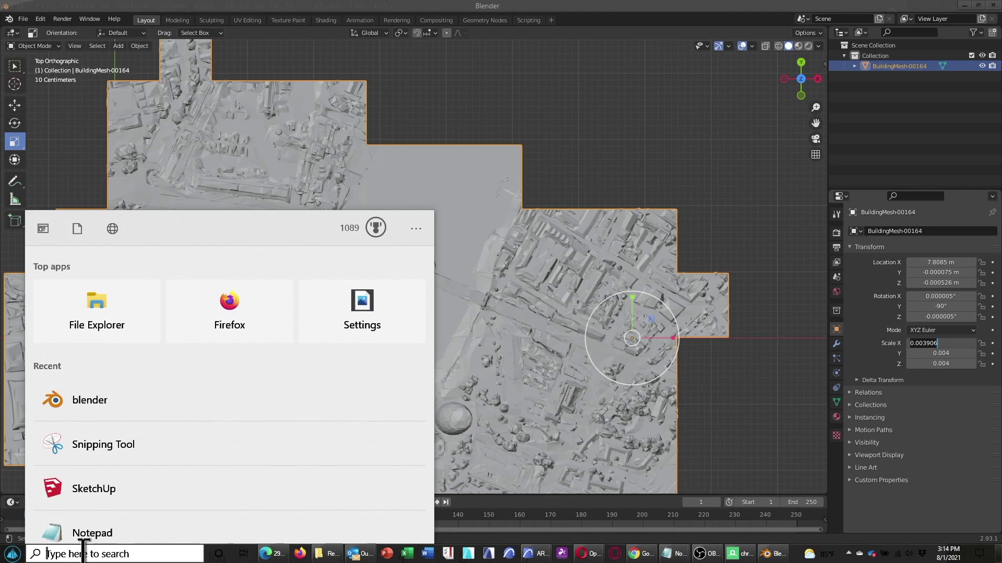
text(.00390)
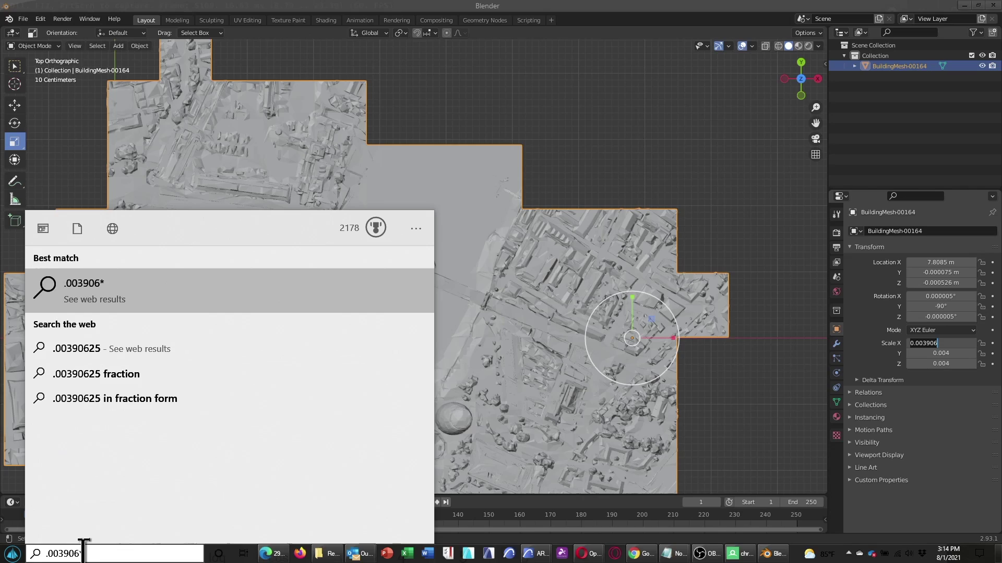
text(6*)
key(ctrl+v)
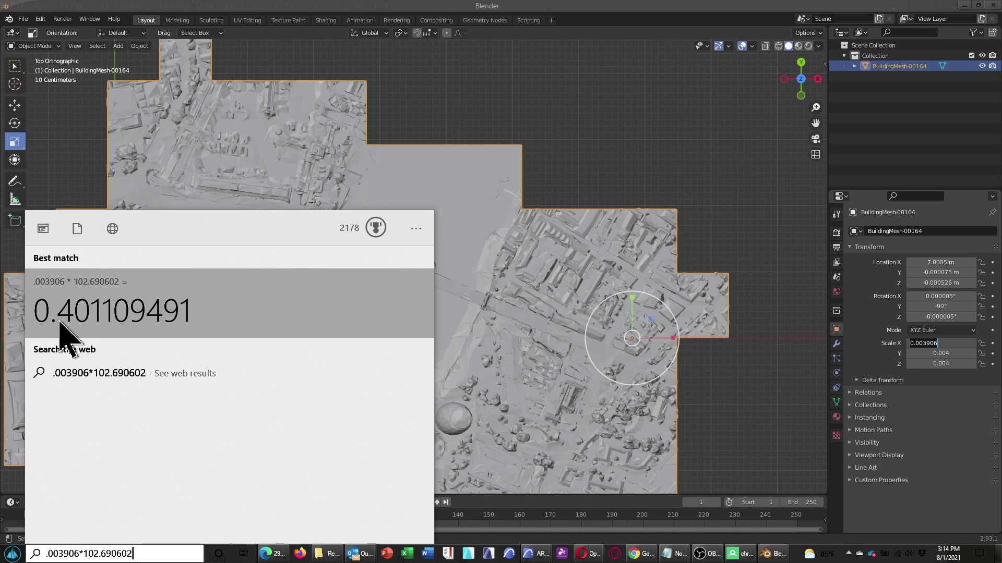
click(119, 319)
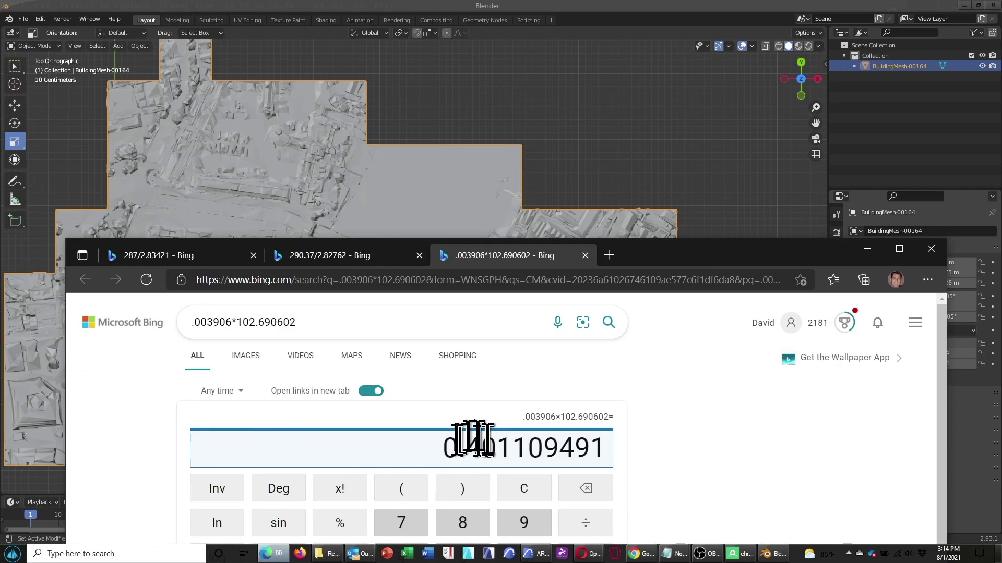
drag(442, 446, 603, 451)
key(ctrl+c)
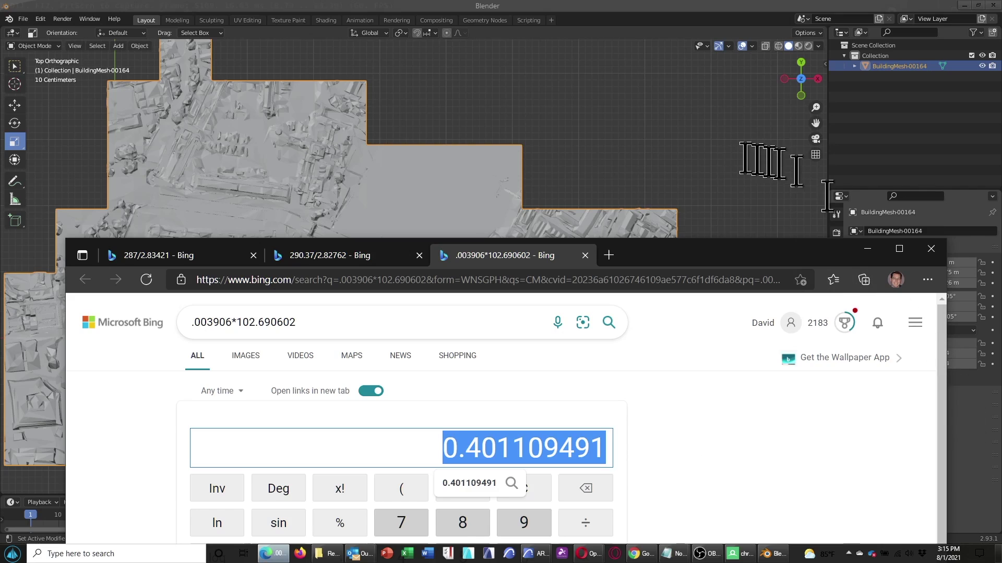
Step: Switch back to Blender and set the city mesh's X, Y and Z scale to 0.401109491
click(665, 8)
click(914, 342)
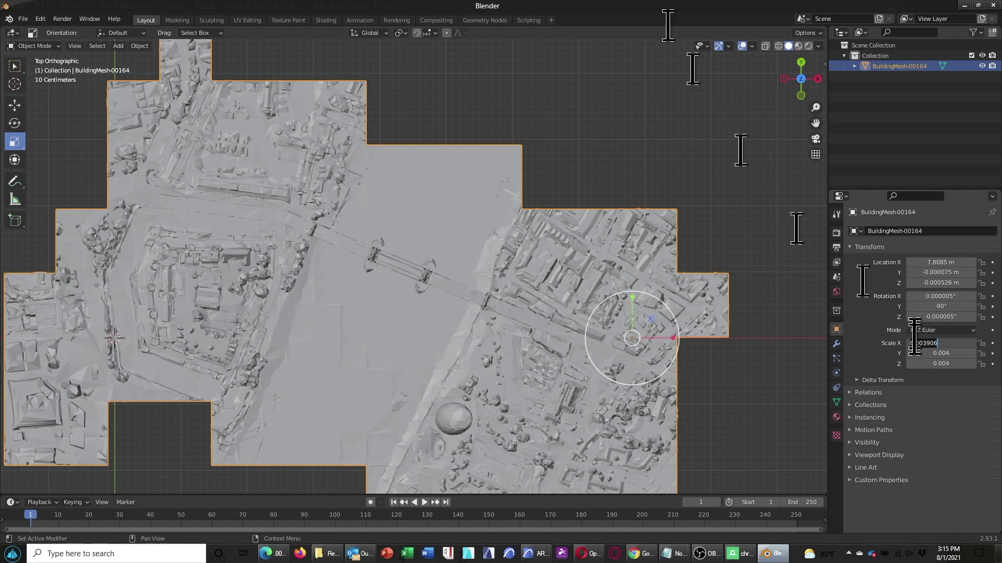
drag(940, 346, 908, 344)
key(ctrl+v)
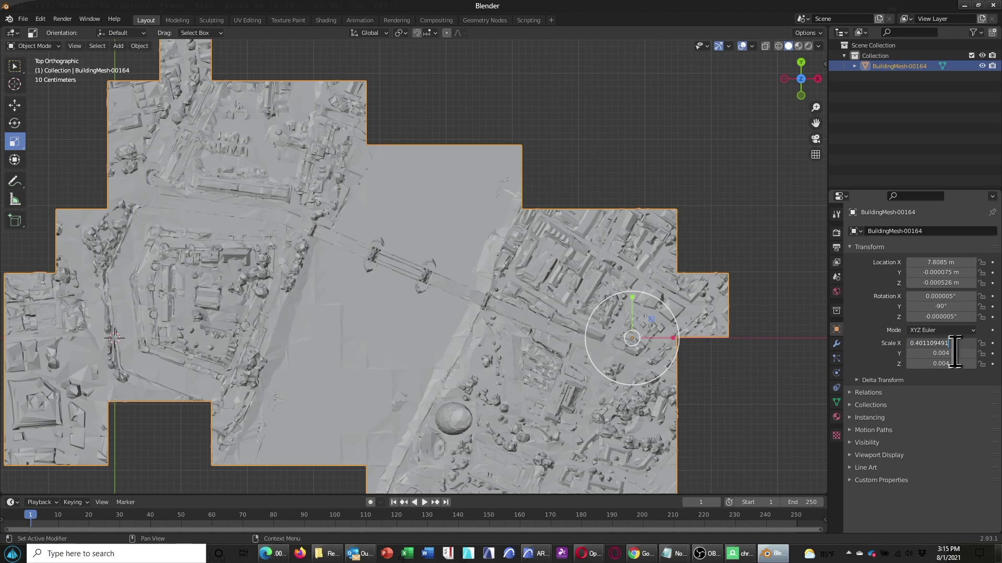
key(Return)
drag(954, 354, 891, 353)
key(ctrl+v)
key(Return)
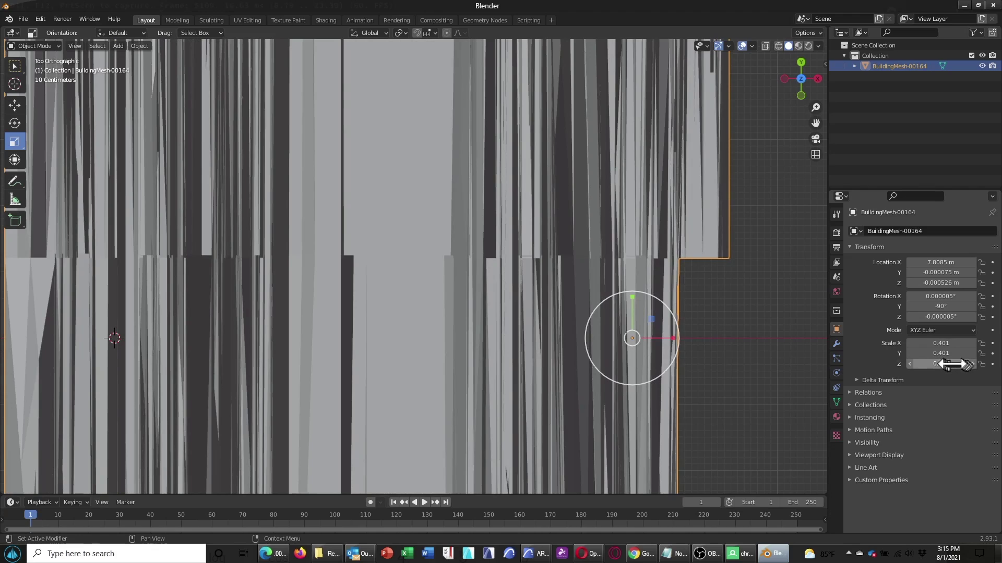
drag(953, 365, 888, 357)
key(ctrl+v)
key(Return)
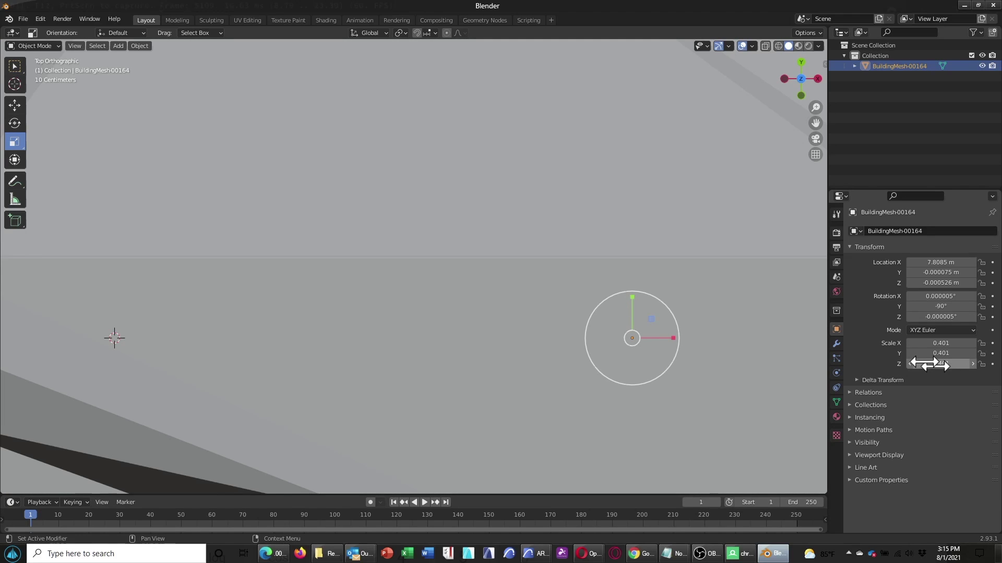
Step: Deselect the mesh and measure the bridge's length between its two end towers with the Measure tool
scroll(678, 222, down, 4)
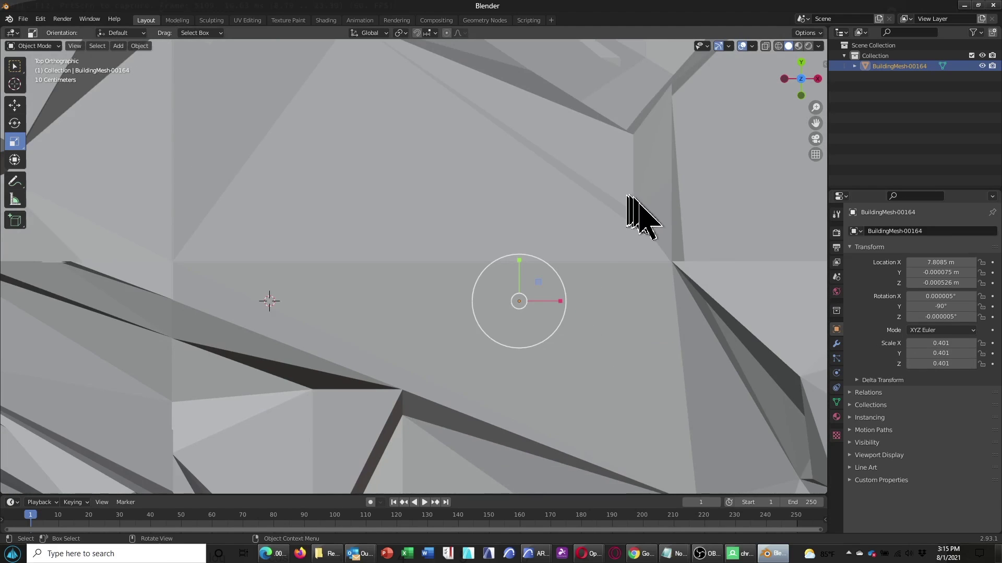
scroll(642, 217, down, 8)
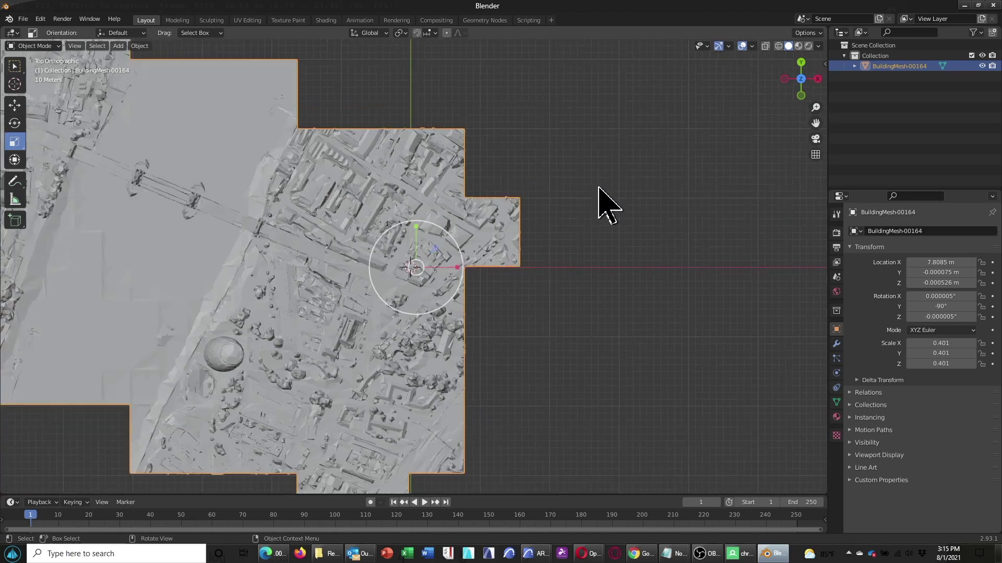
click(586, 206)
scroll(586, 206, down, 2)
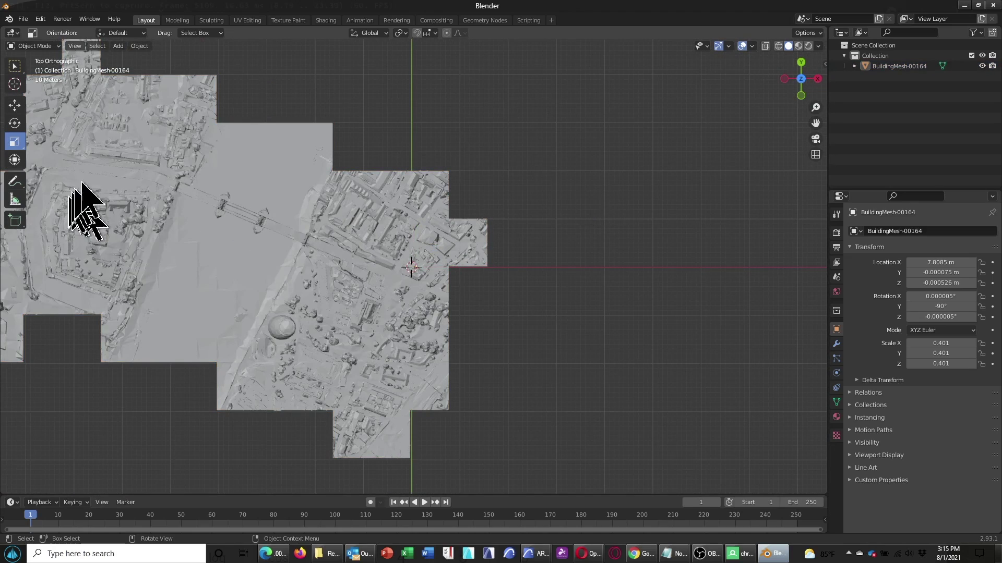
scroll(91, 198, up, 2)
shift+middle_drag(261, 213, 493, 282)
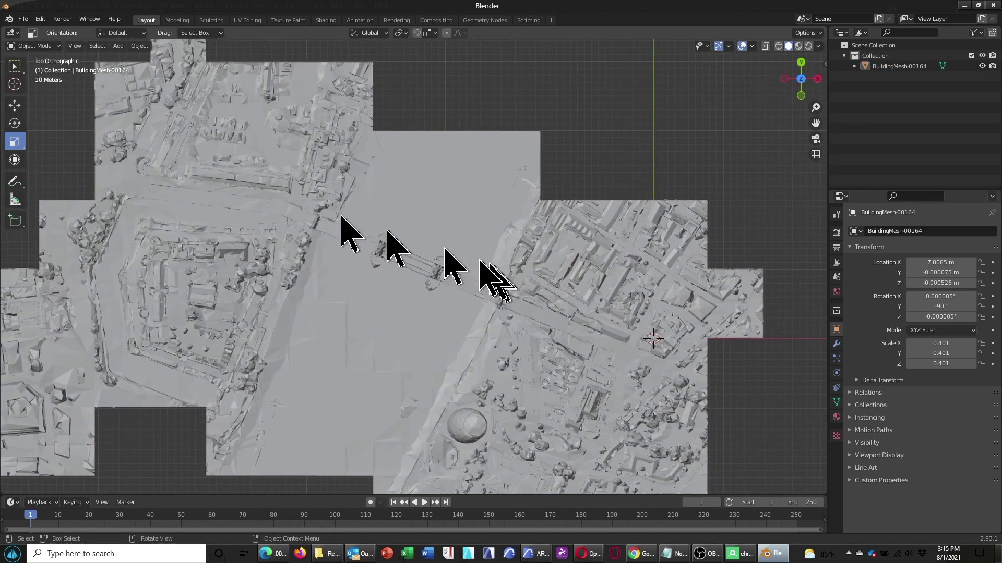
scroll(369, 234, up, 4)
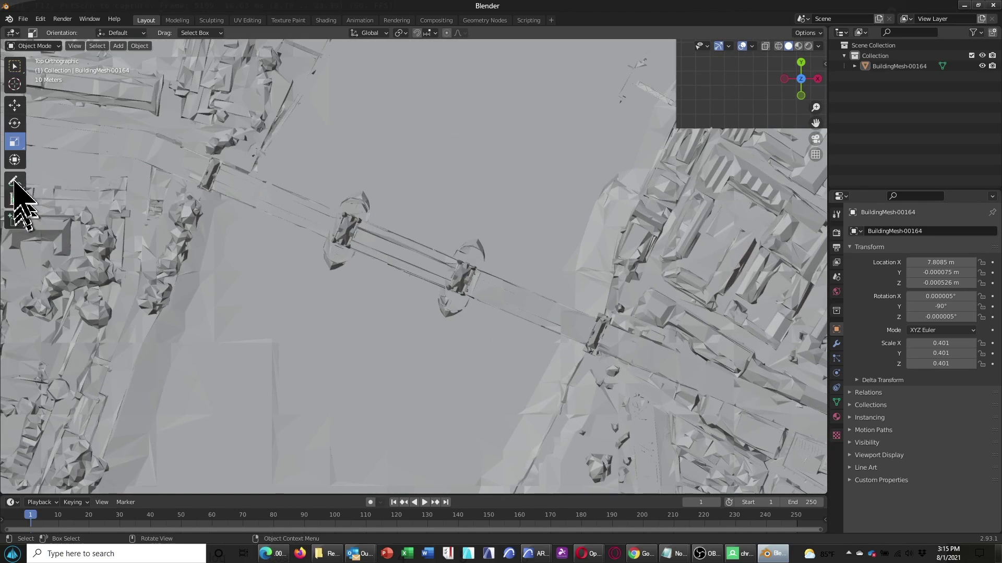
click(14, 201)
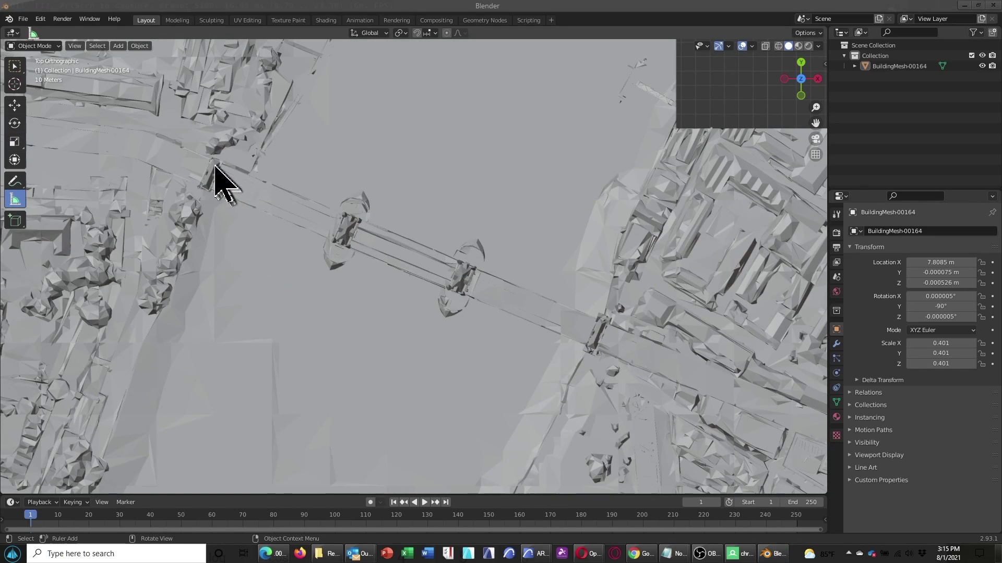
drag(215, 165, 599, 323)
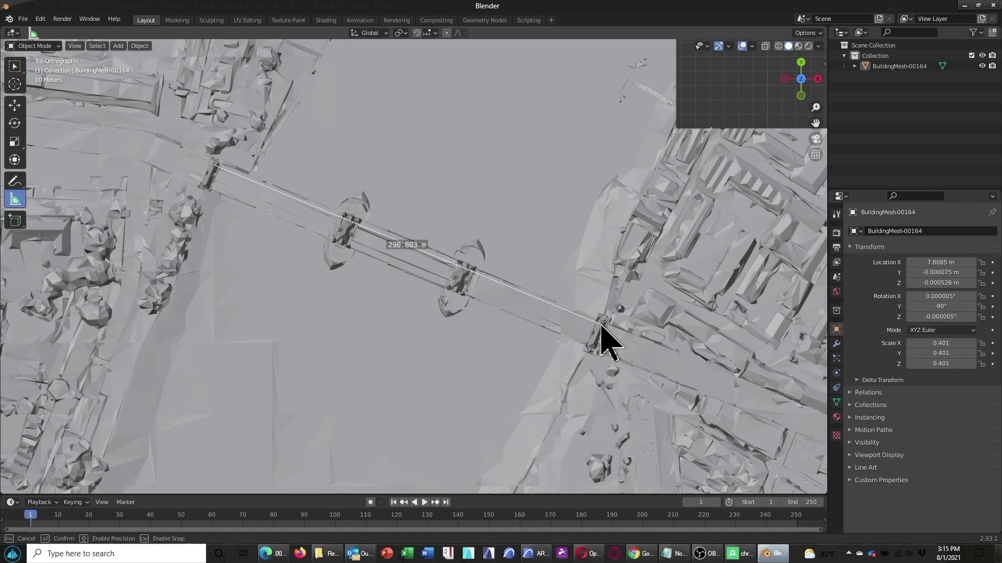
drag(600, 323, 594, 320)
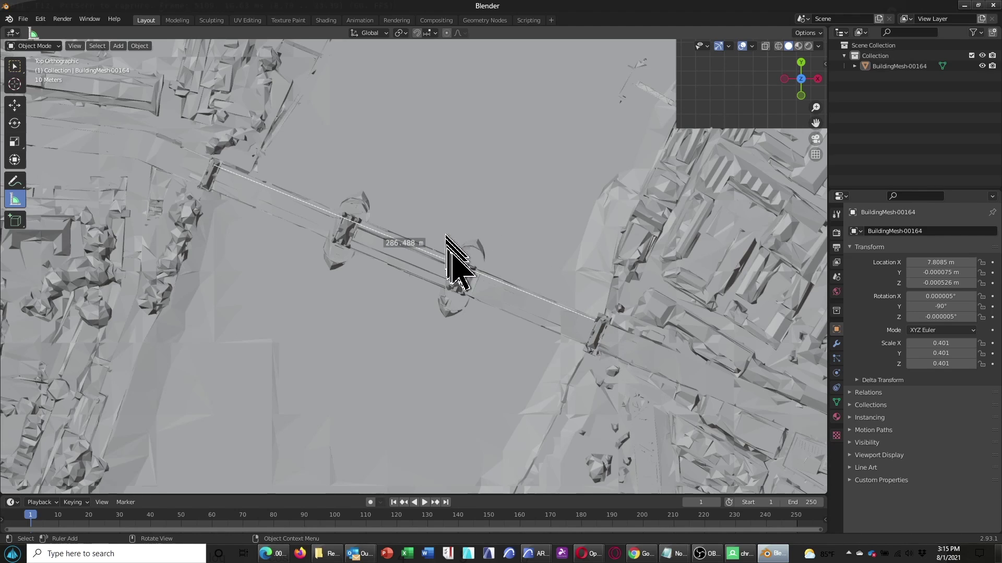
Step: Return the viewport to the Top viewpoint with the entire city mesh in view
scroll(462, 261, down, 8)
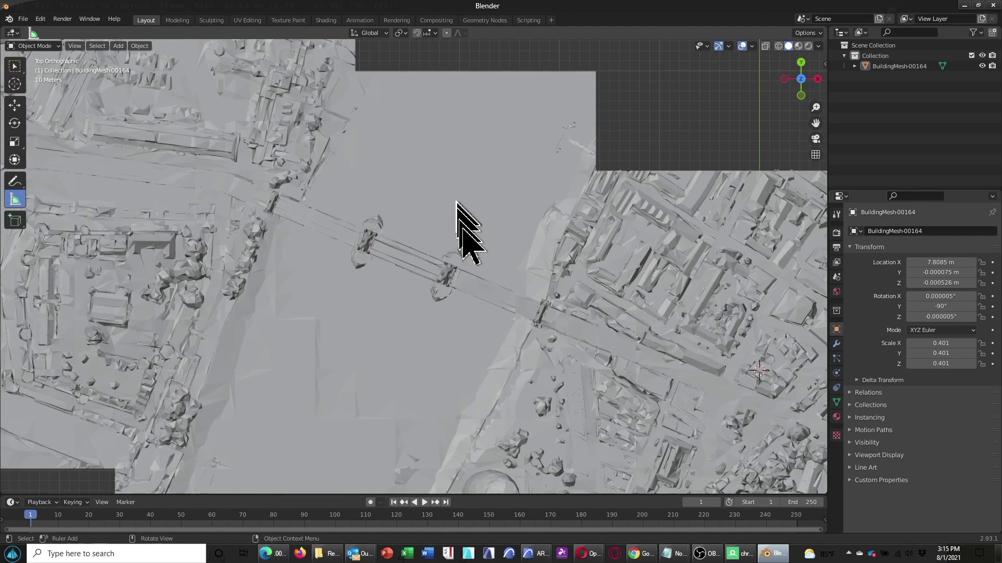
middle_drag(409, 329, 466, 256)
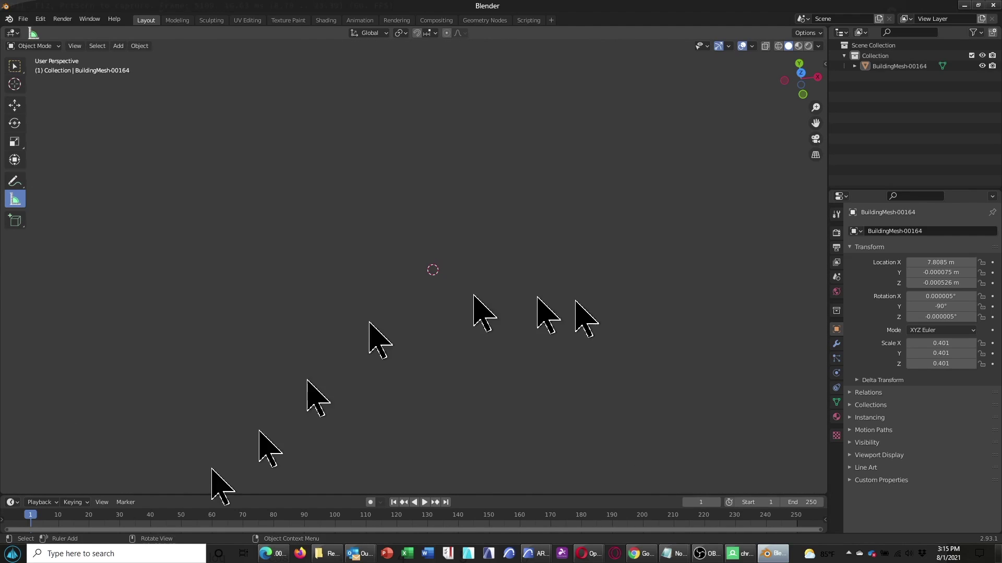
right_click(155, 269)
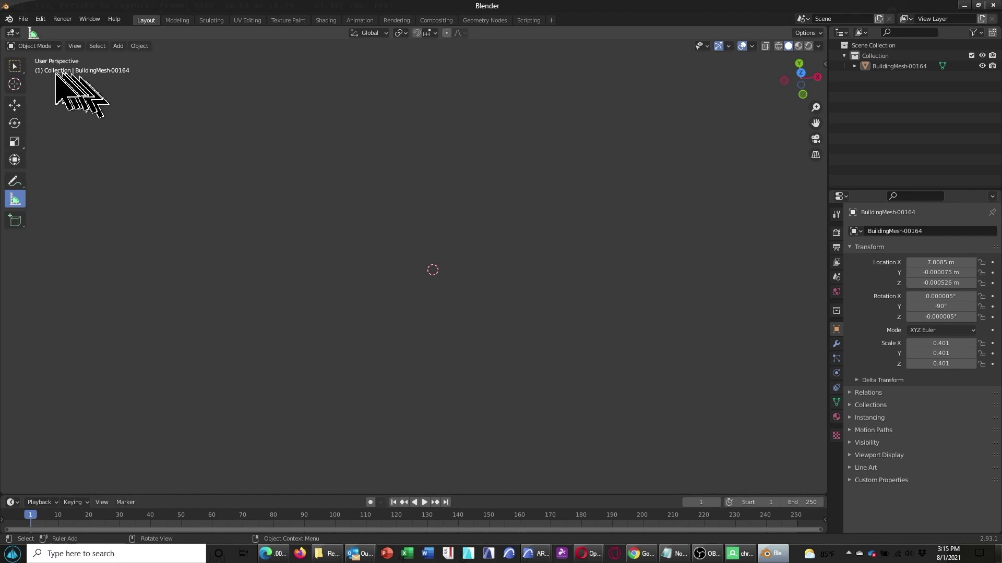
click(75, 45)
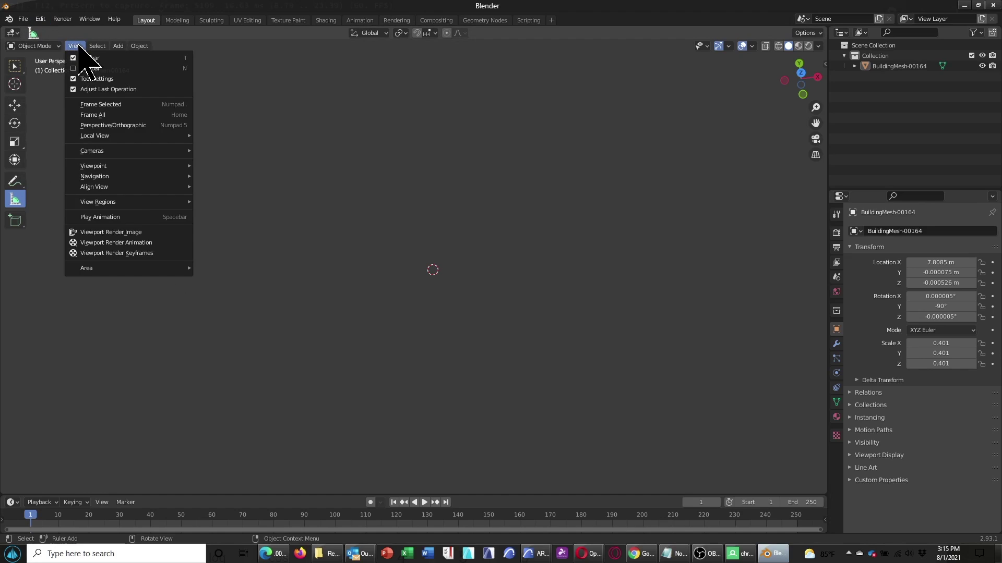
mouse_move(131, 187)
mouse_move(123, 167)
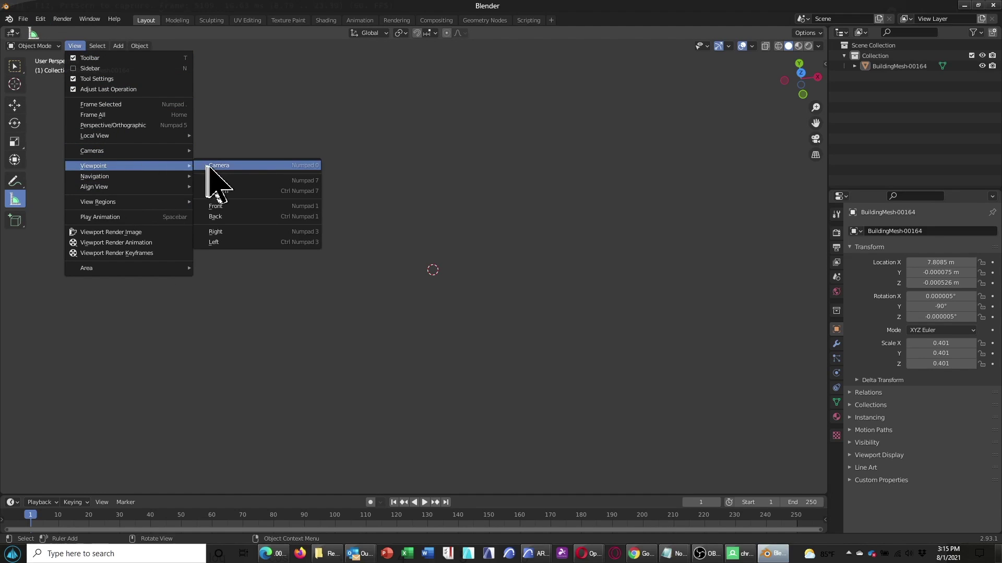
click(231, 178)
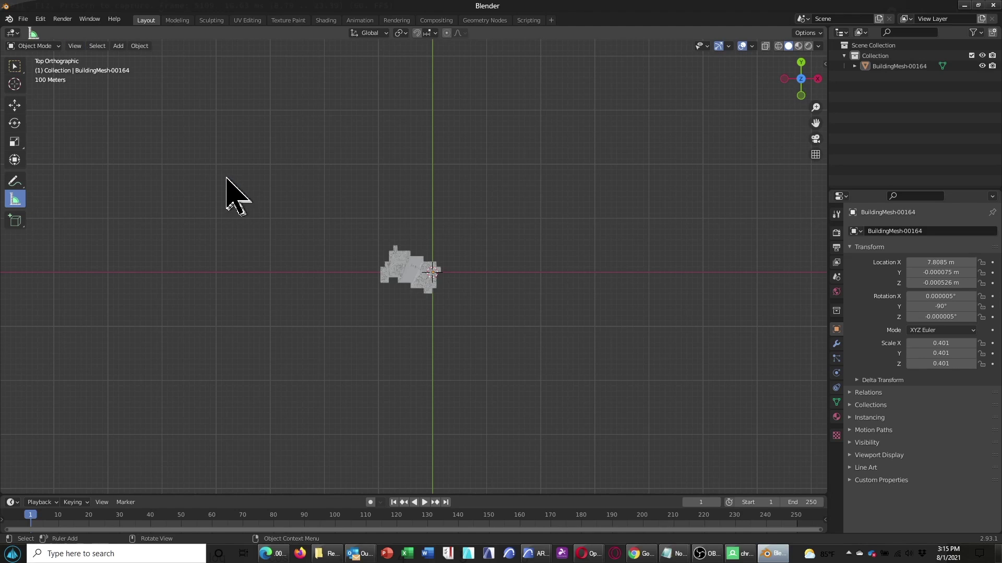
scroll(409, 297, up, 8)
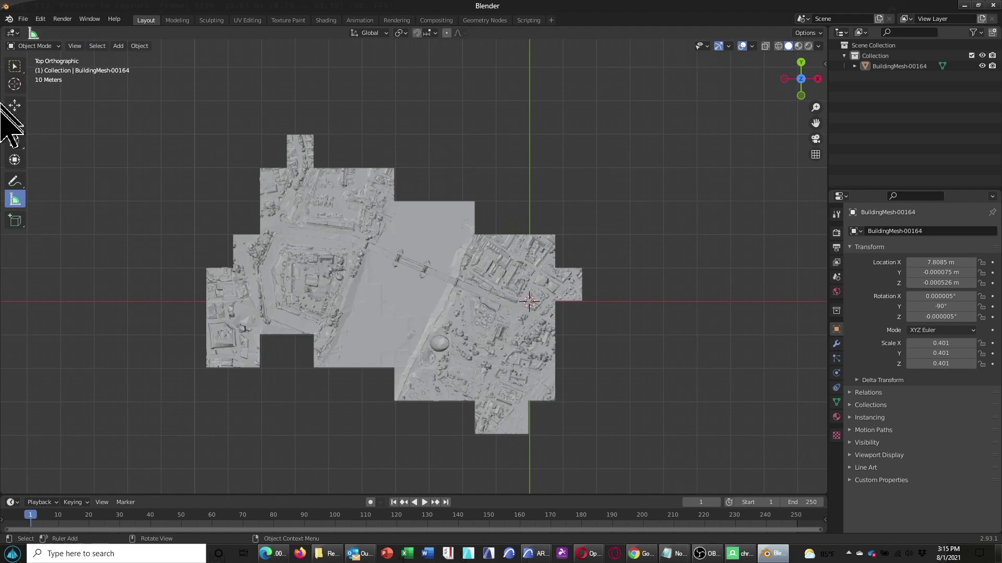
Step: Select the joined city mesh with the Select Box tool and switch the viewport to Rendered shading
click(15, 66)
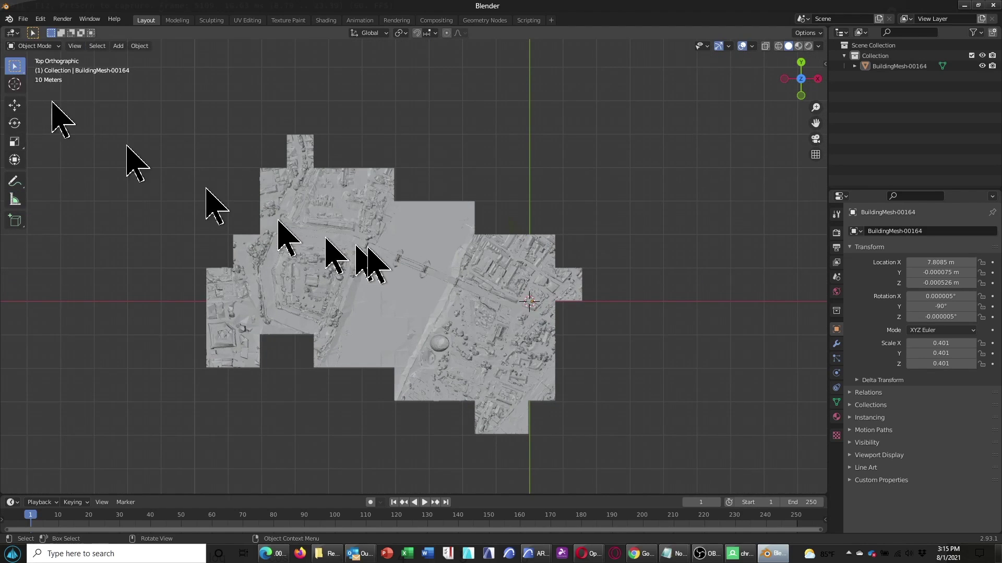
click(391, 283)
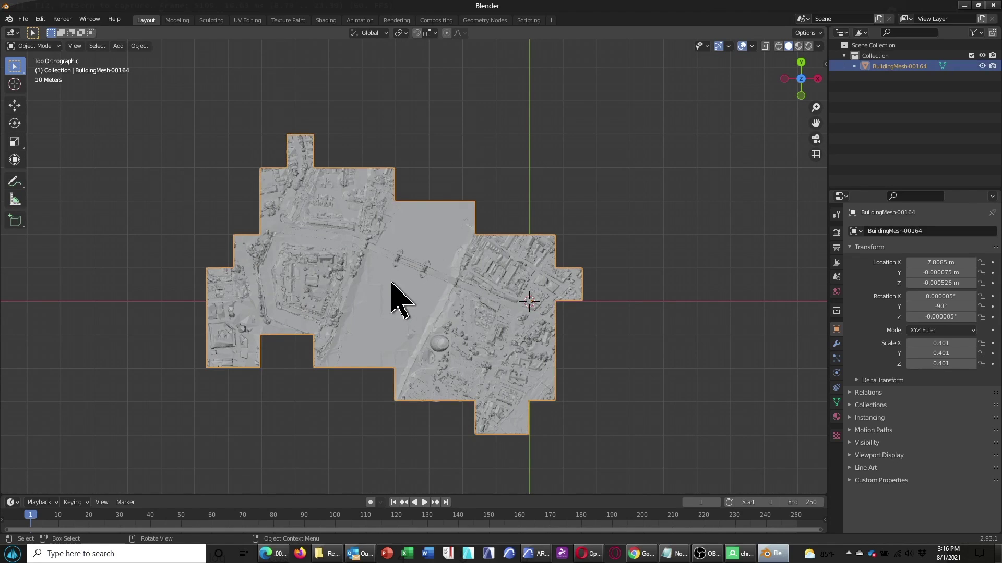
click(23, 19)
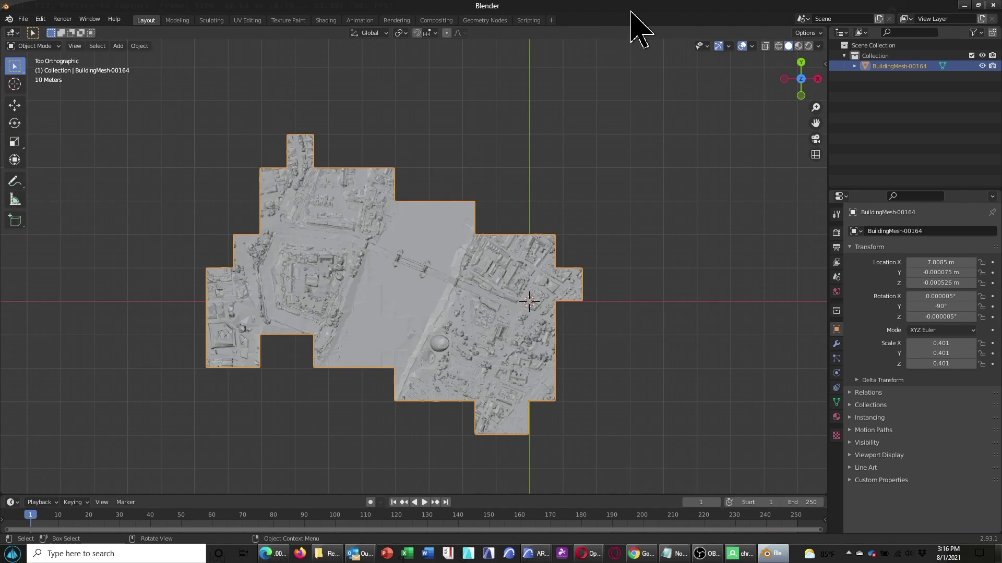
click(808, 45)
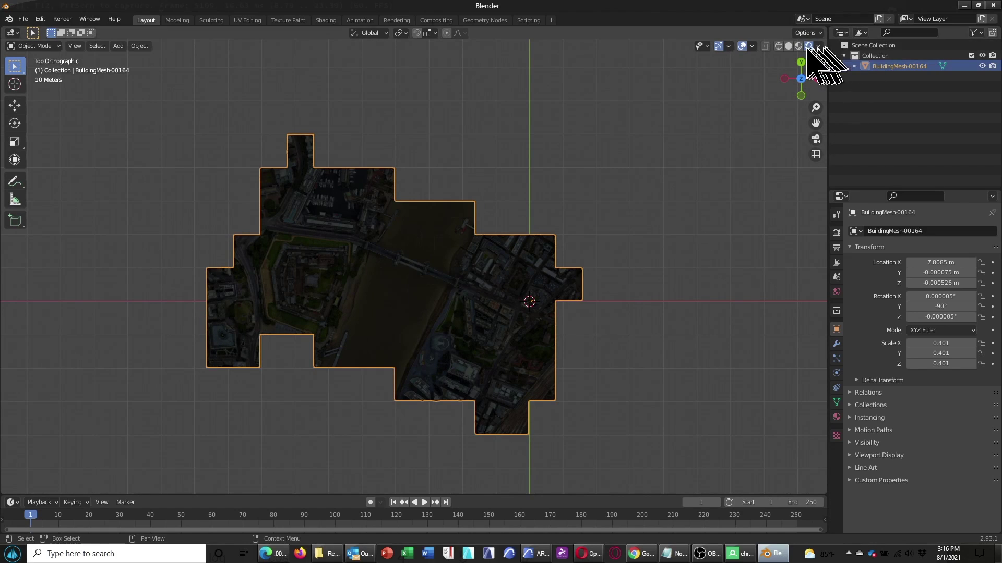
Step: Start a Collada (.dae) export and browse to the site-downloads folder on the desktop
click(23, 20)
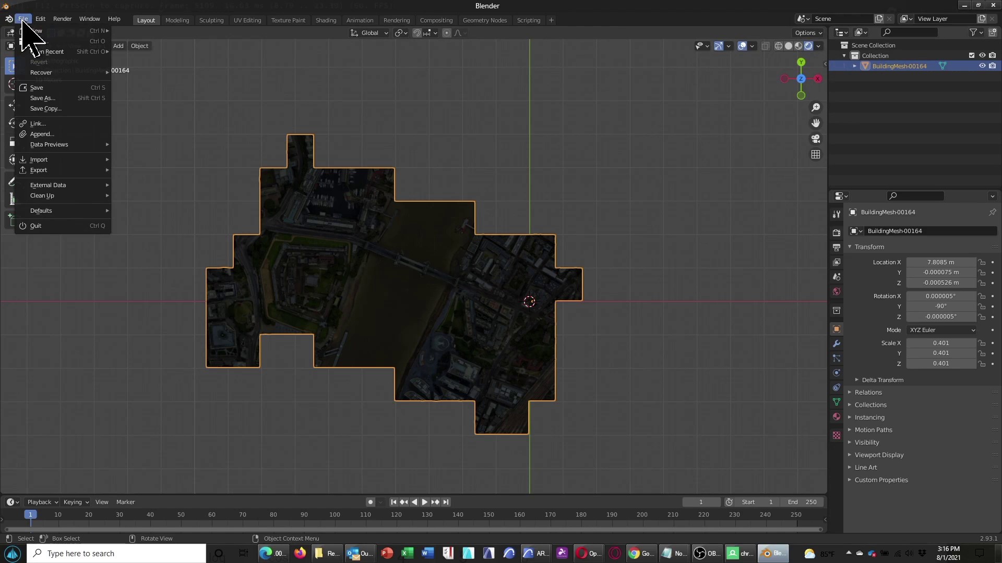
mouse_move(44, 171)
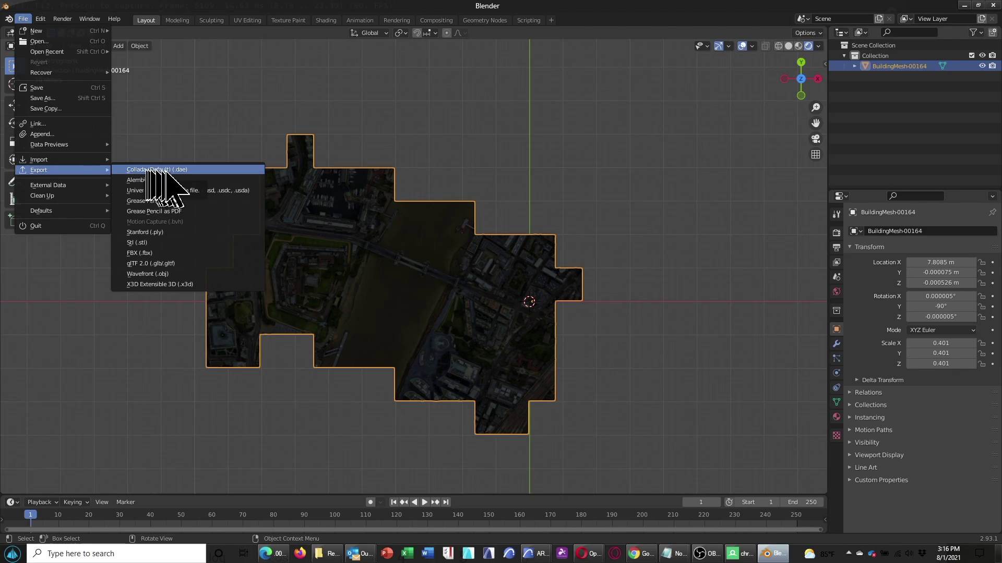
click(192, 173)
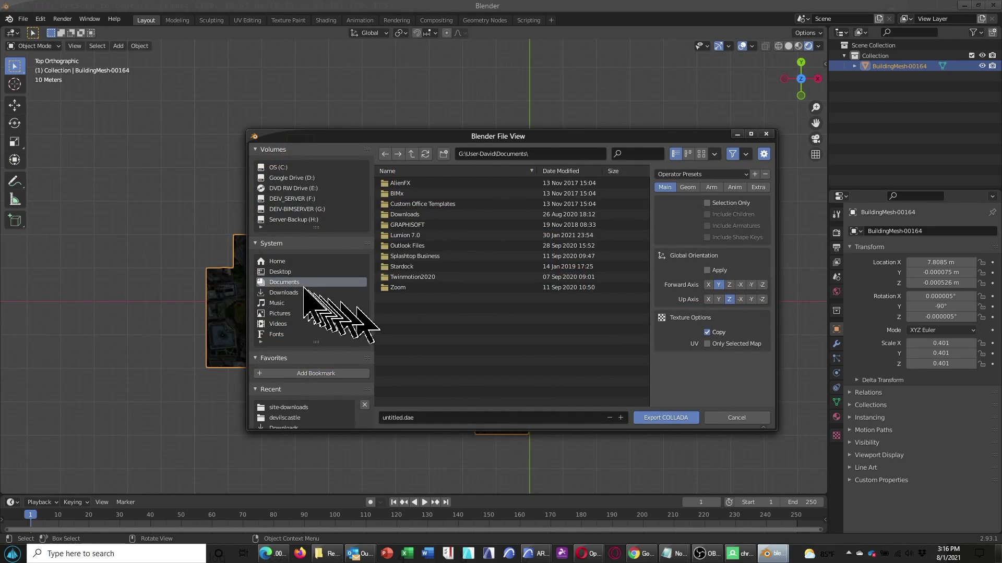
click(282, 272)
double_click(413, 256)
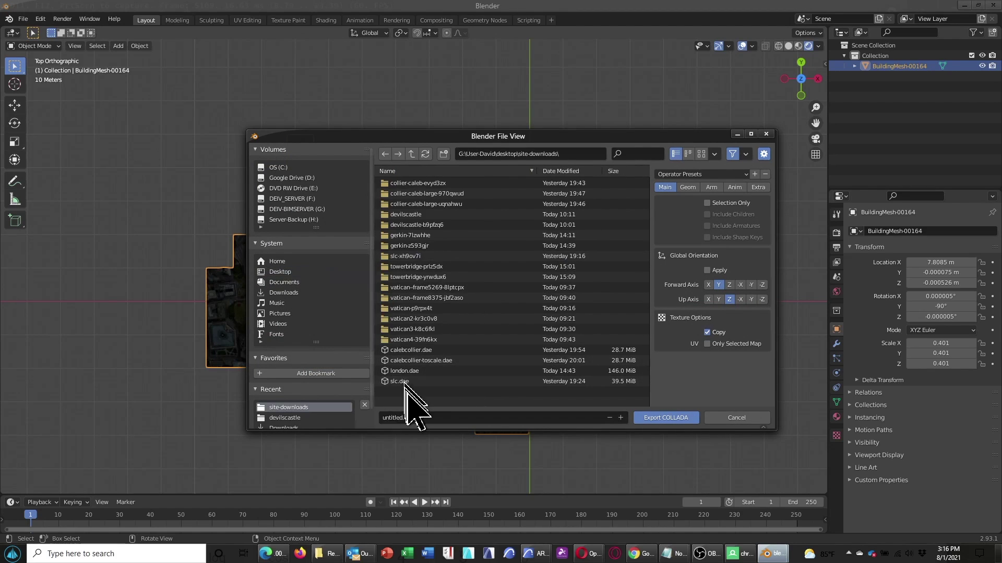
Step: Create a new folder named towerbridge inside site-downloads and use it as the export location
right_click(409, 416)
click(443, 154)
text(t)
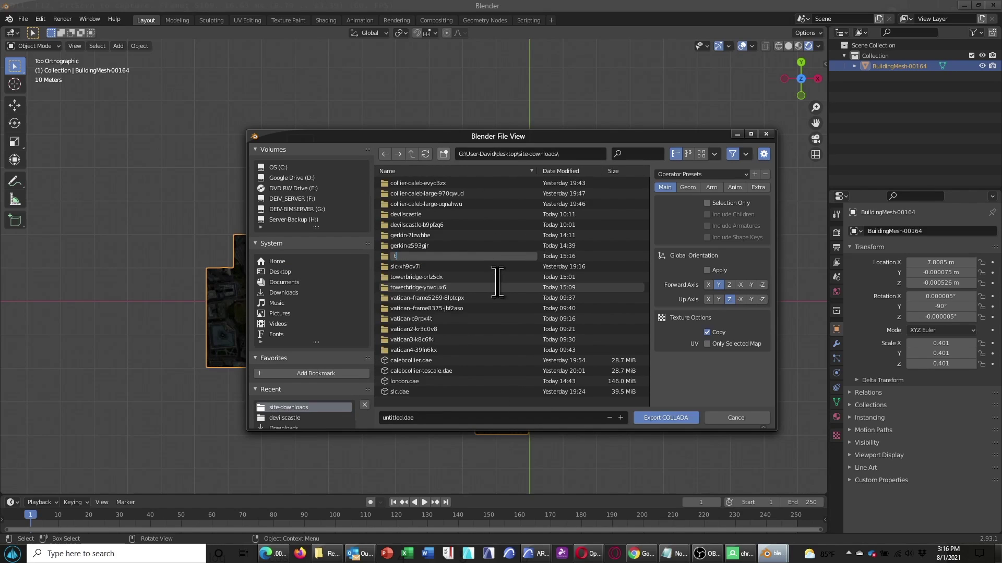
text(owerbridge)
key(Return)
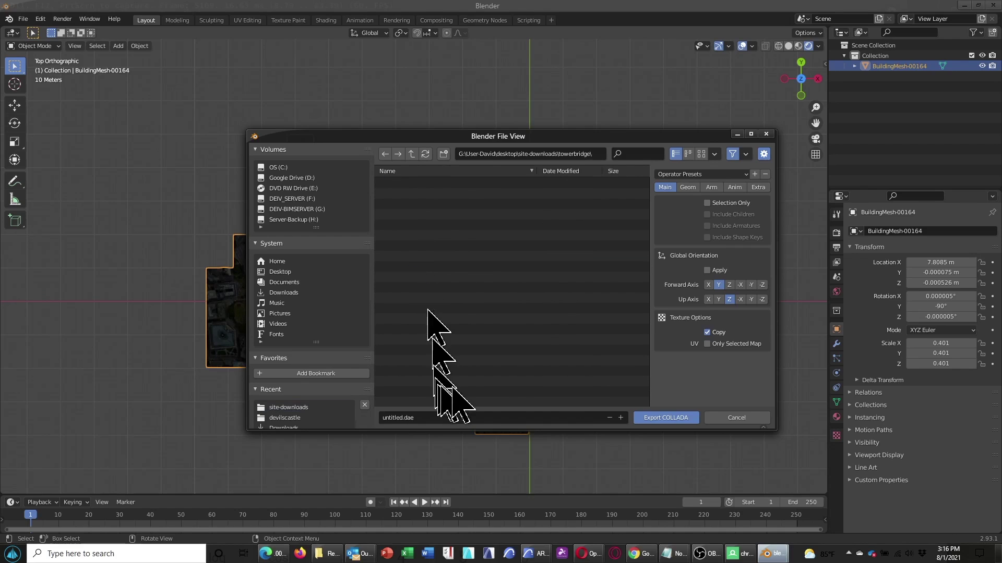
Step: Name the export file towerbridge.dae and export the scene as COLLADA
click(400, 417)
click(400, 417)
click(389, 417)
double_click(388, 417)
text(towerbridg)
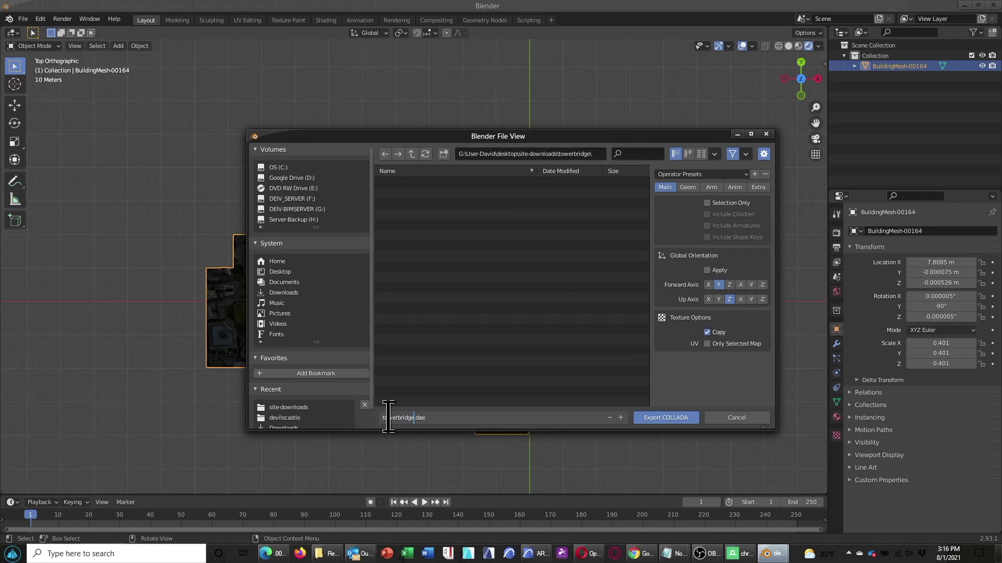
click(673, 417)
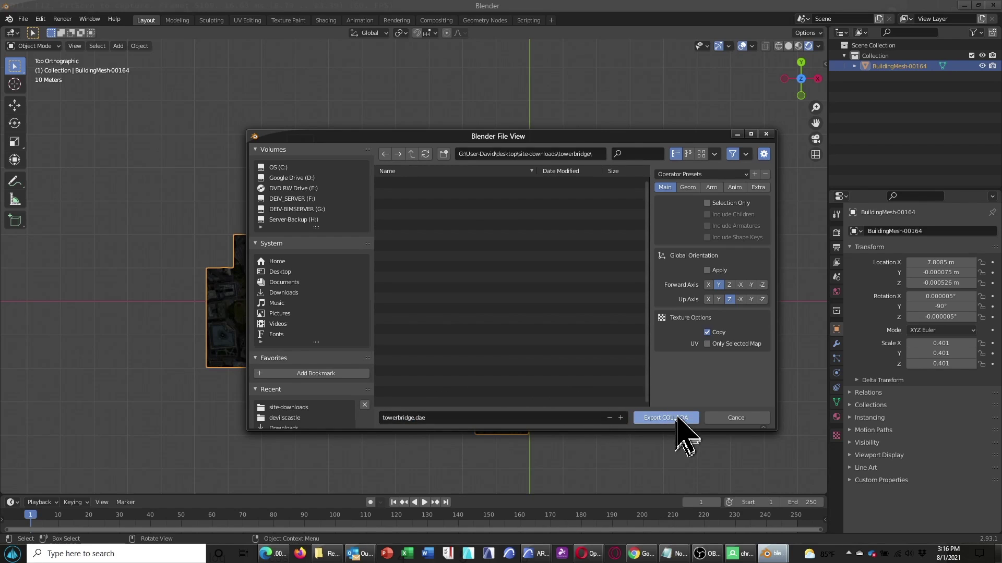
click(677, 418)
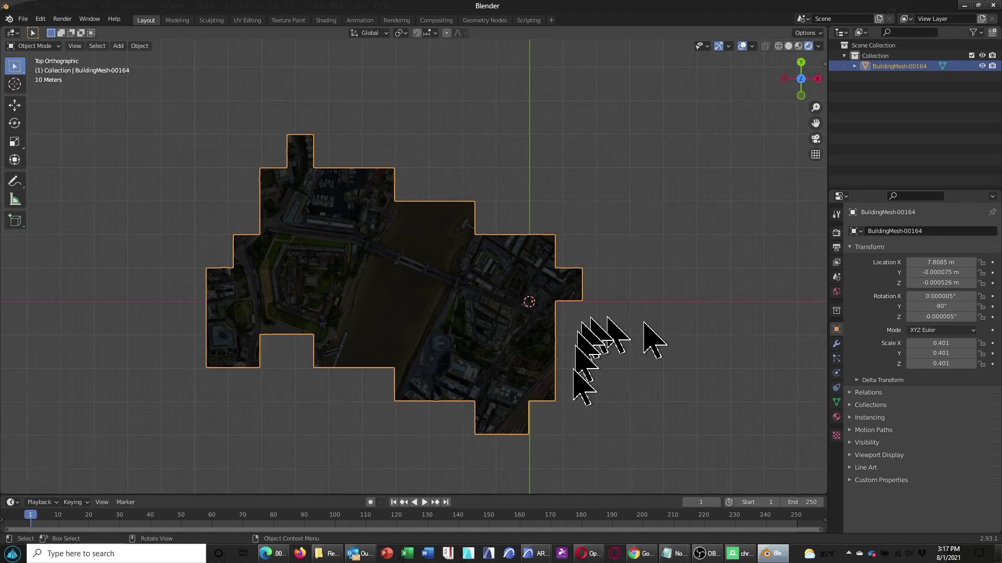
Step: Switch to the Untitled ARCHICAD 25 project and start merging a file into it
mouse_move(538, 556)
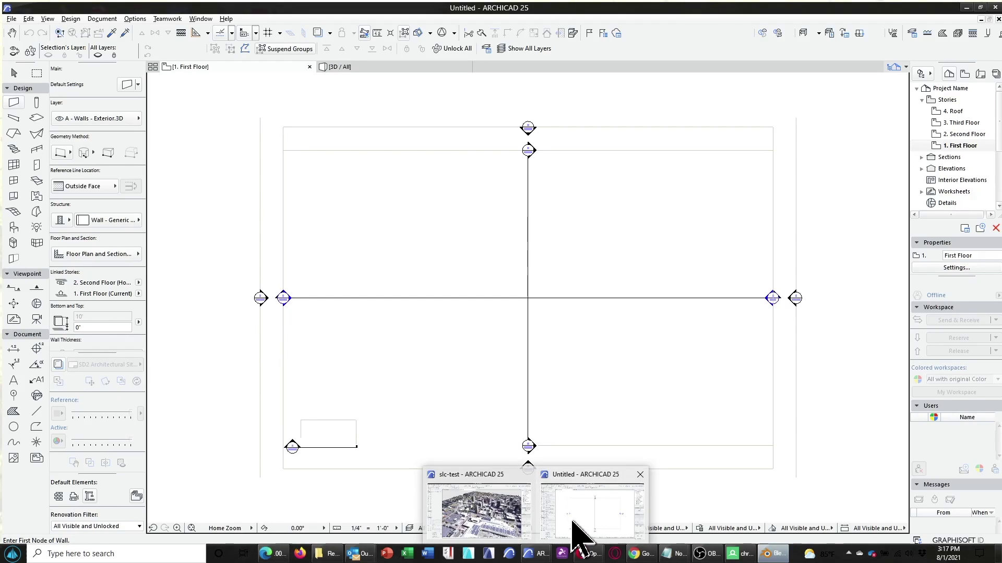
click(575, 522)
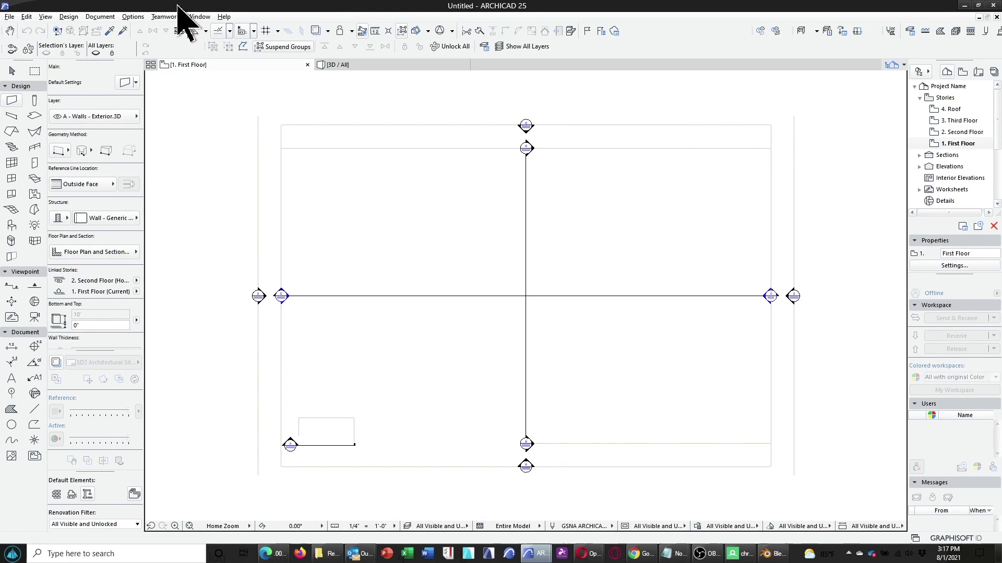
click(10, 17)
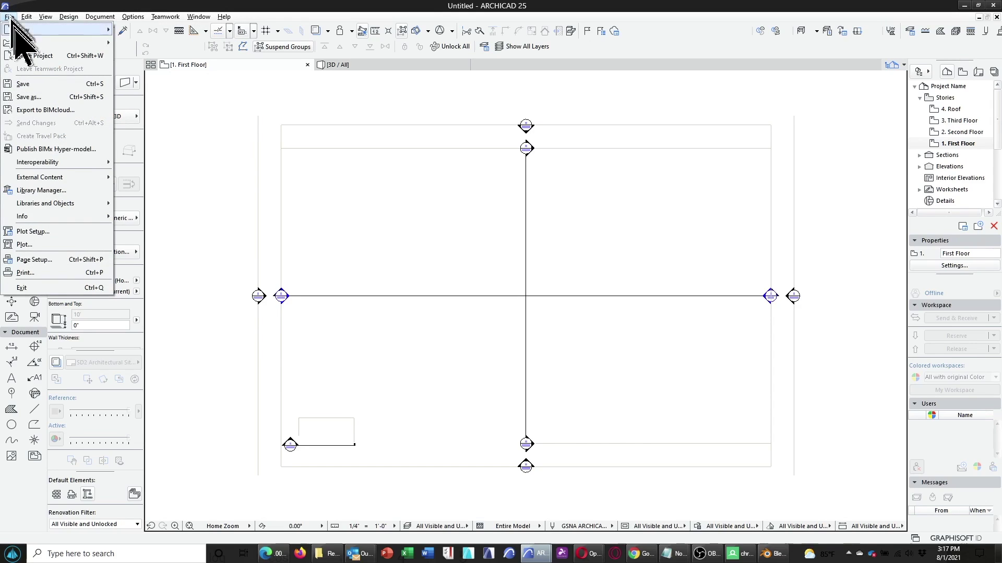
mouse_move(55, 164)
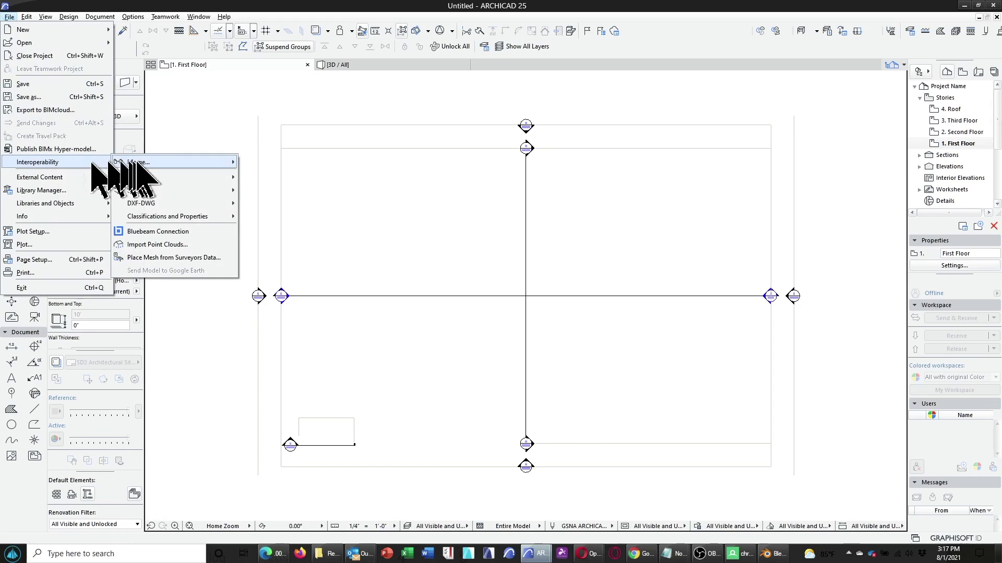
mouse_move(141, 162)
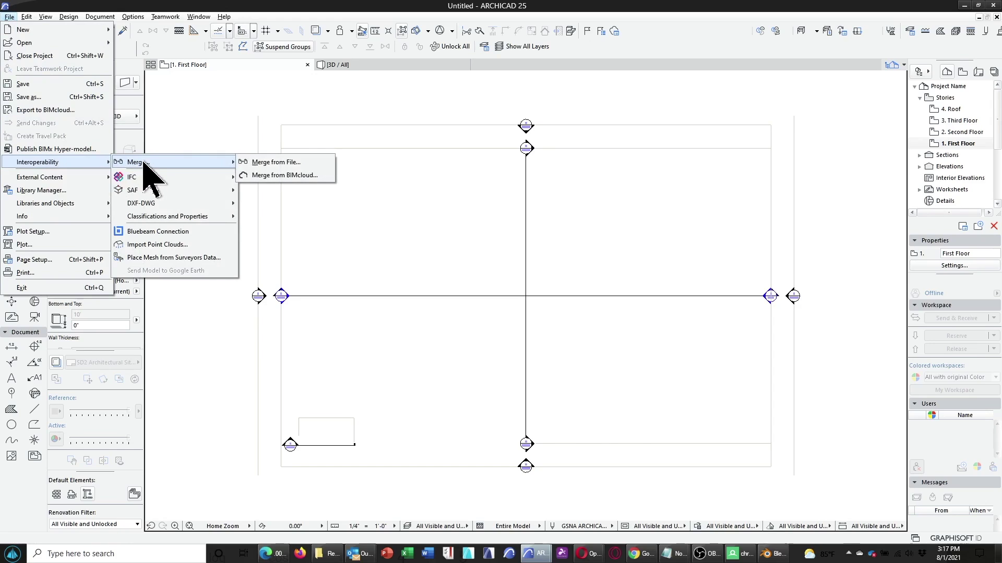
click(289, 163)
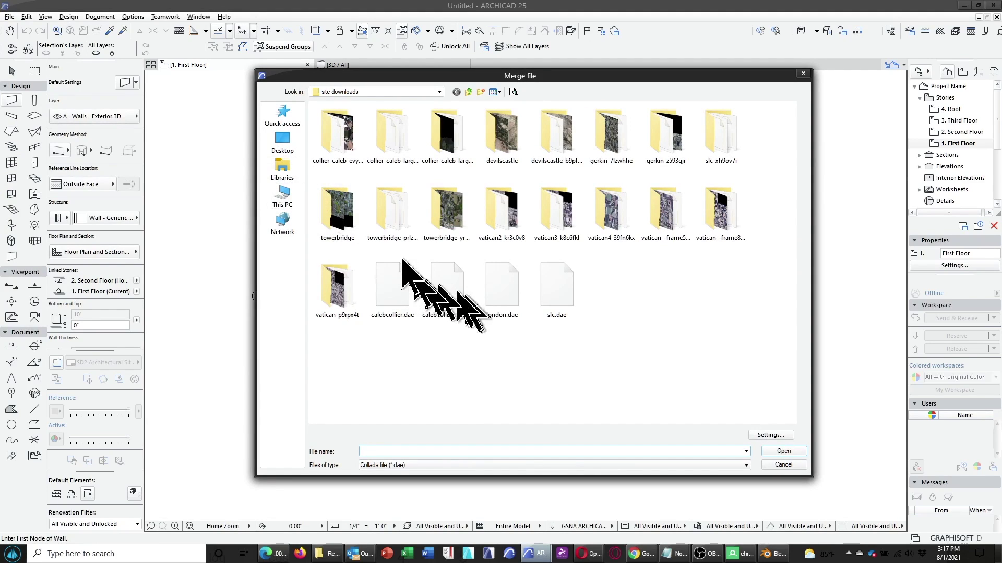
Step: Merge the Collada file towerbridge.dae from the towerbridge folder, place it where the section lines cross on the First Floor plan, and deselect it
double_click(347, 222)
click(341, 120)
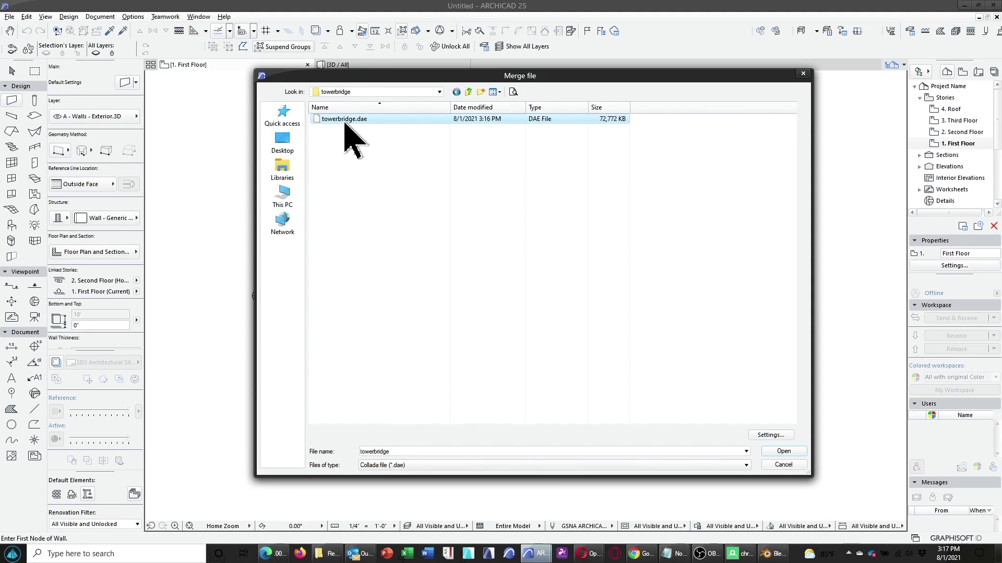
click(408, 465)
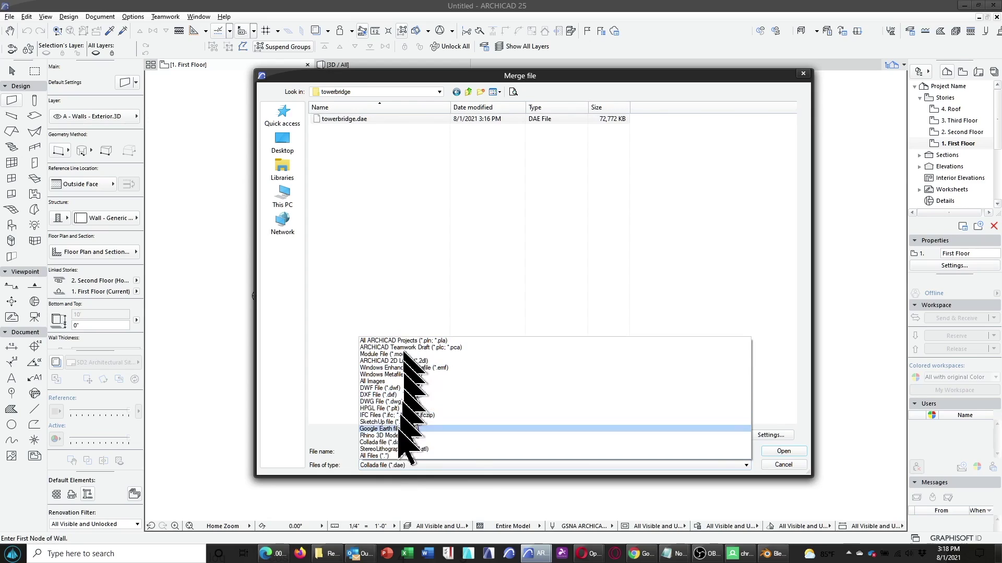
click(410, 466)
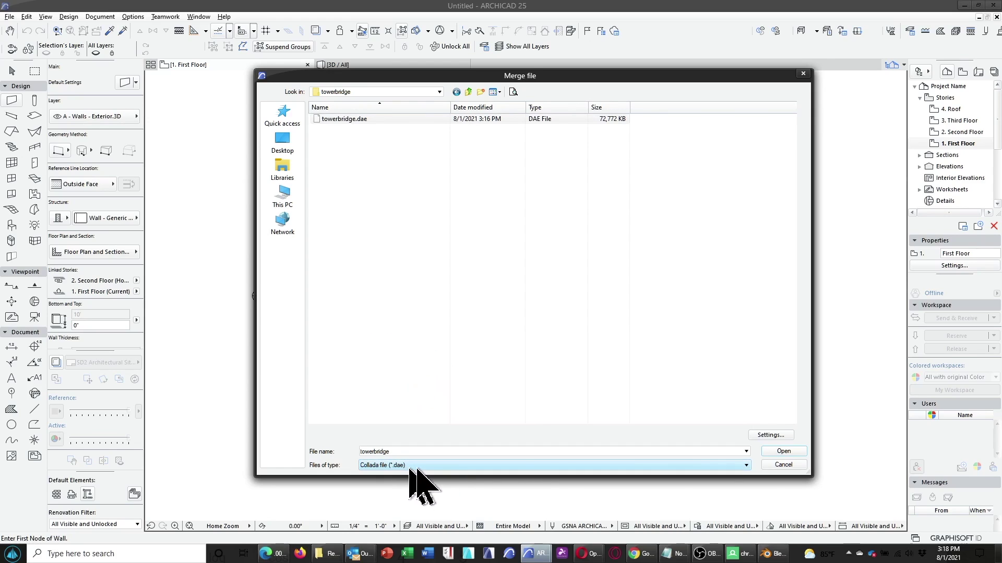
click(784, 451)
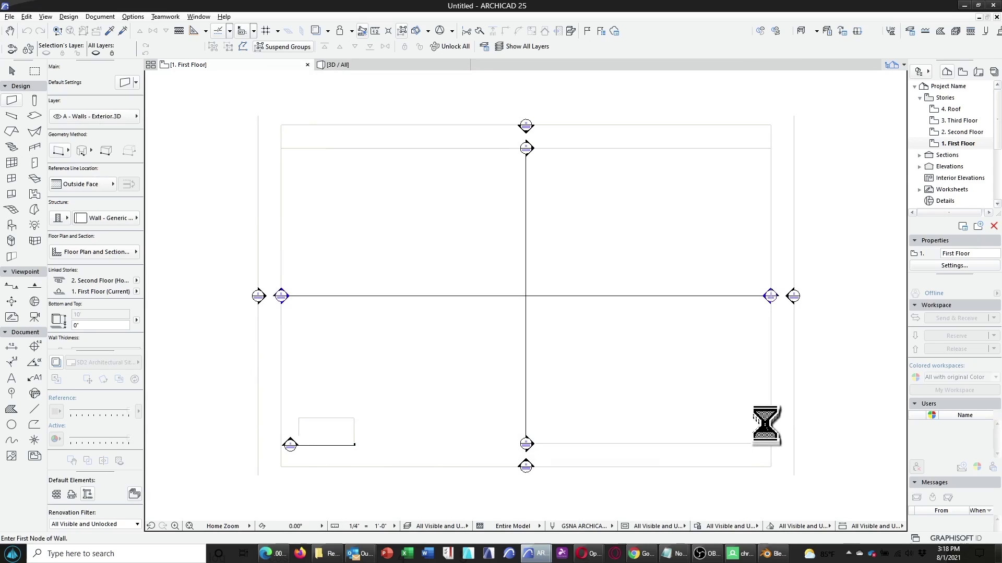
click(527, 292)
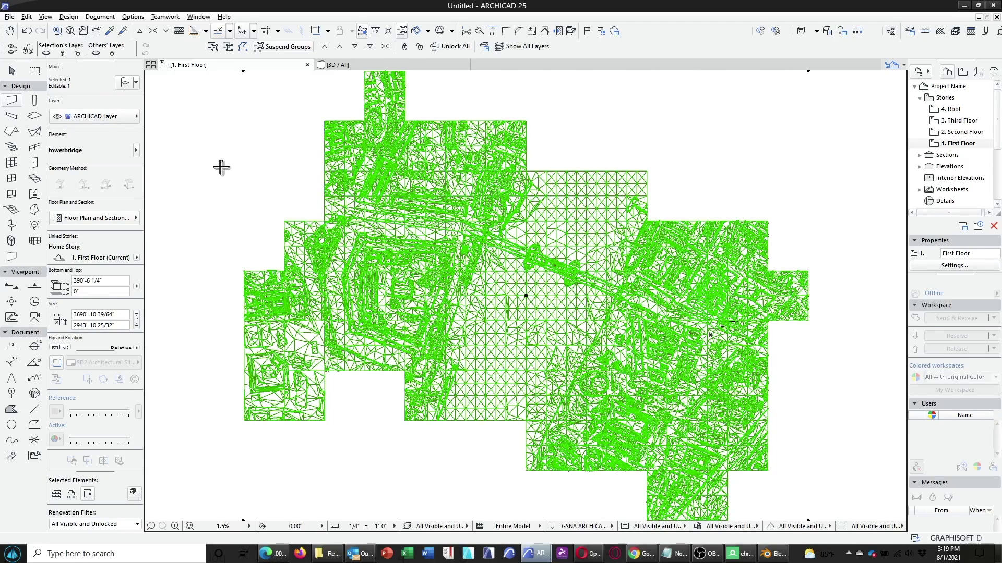
click(11, 71)
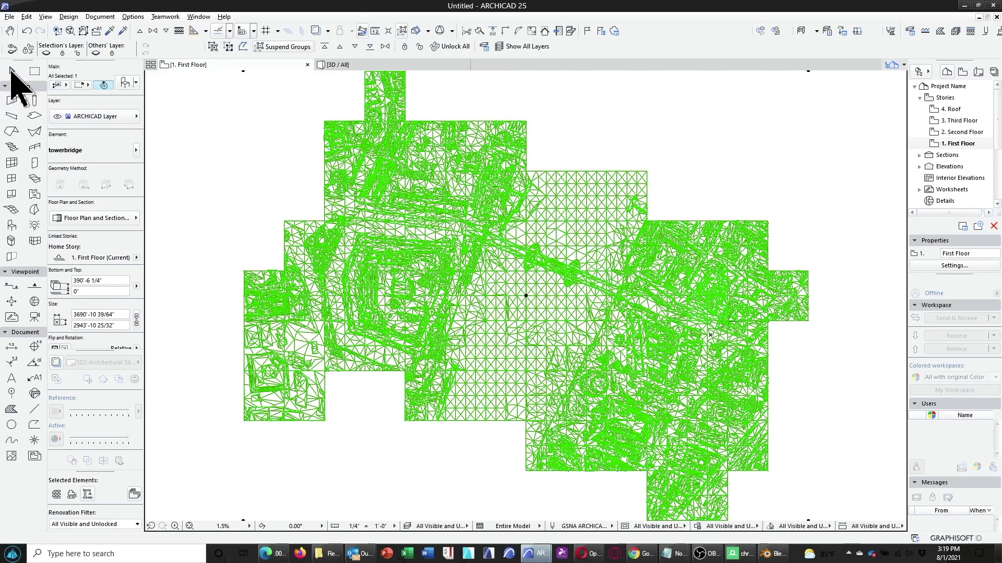
click(194, 136)
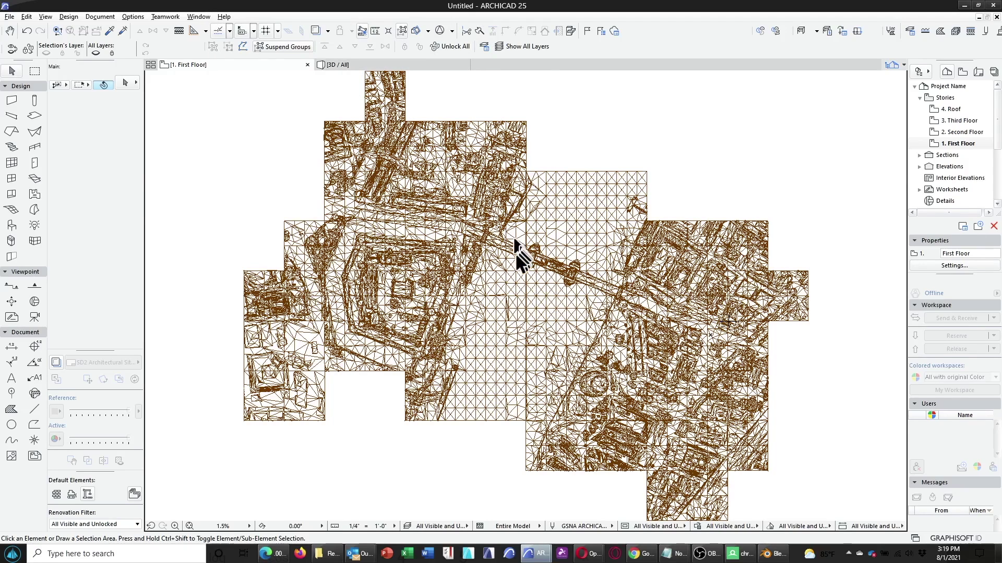
Step: Measure the distance along Tower Bridge from bank to bank on the floor plan
key(m)
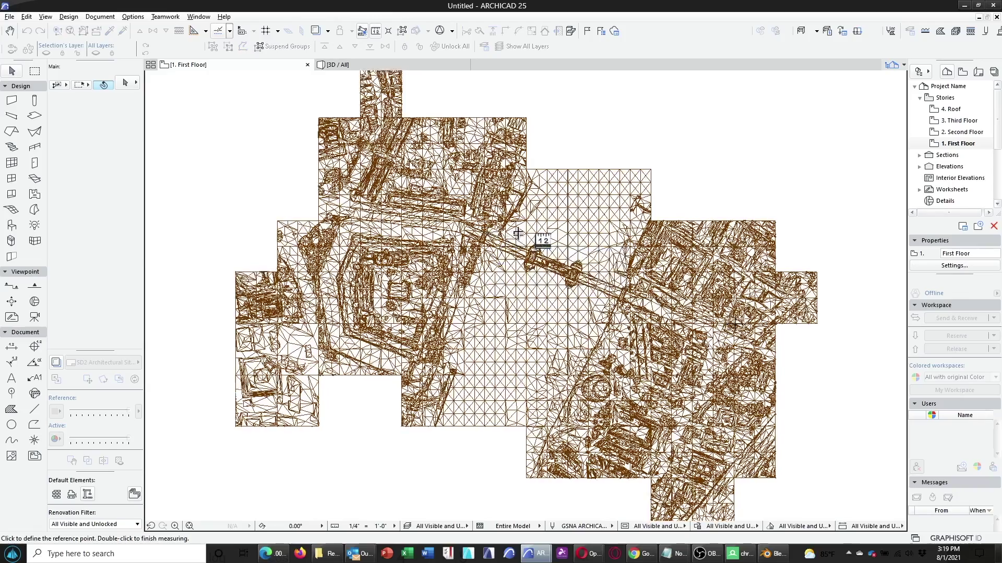
scroll(485, 231, up, 2)
click(461, 235)
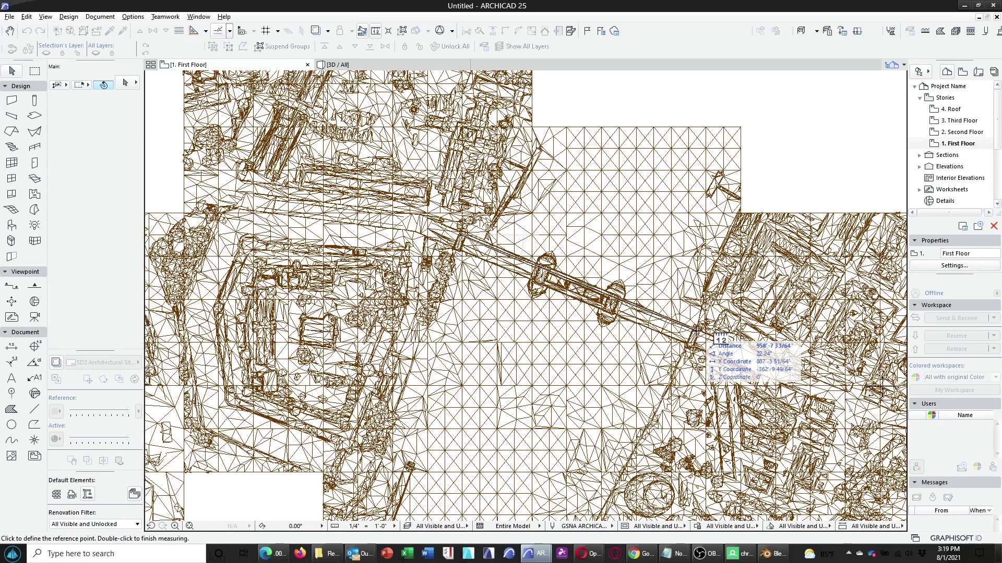
key(Escape)
scroll(385, 170, down, 3)
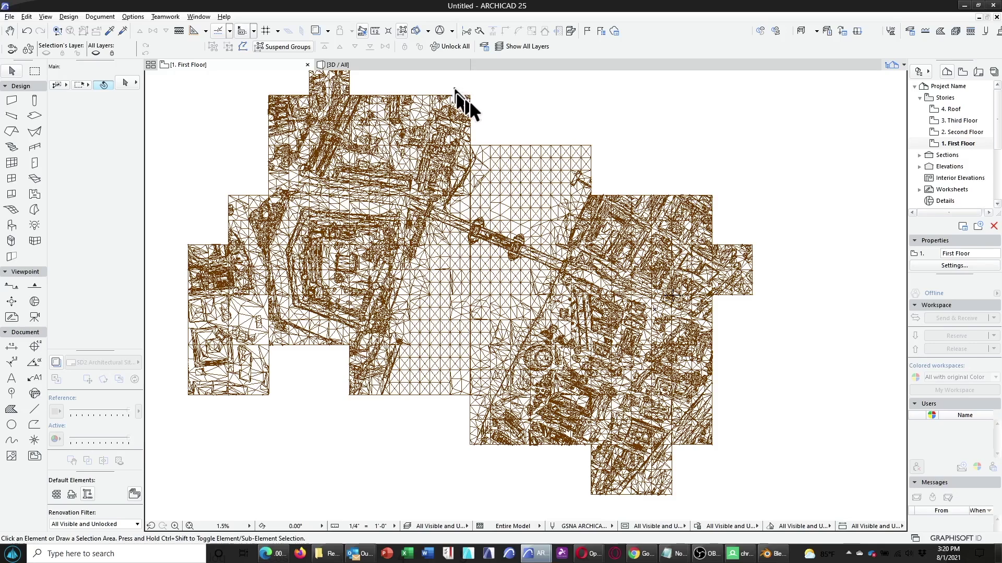
Step: Show the merged model in the 3D window and look it over with 3D Explore, getting closer to the river and bridge
key(F3)
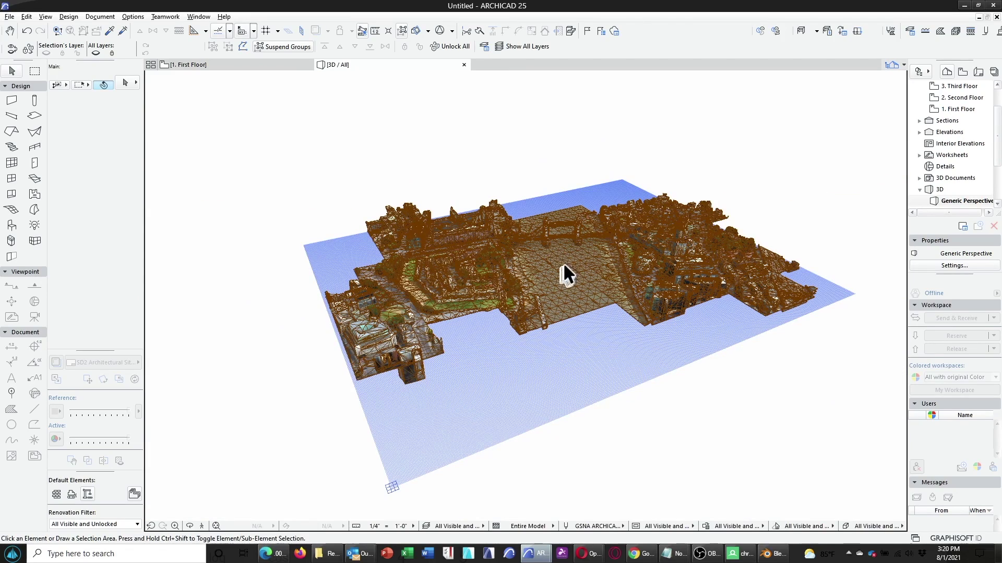
click(201, 526)
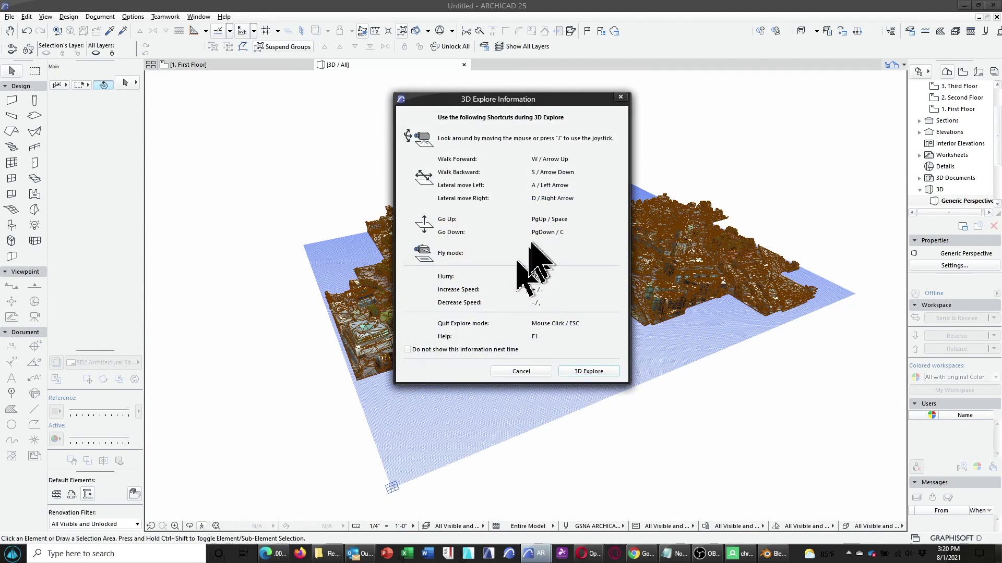
click(579, 372)
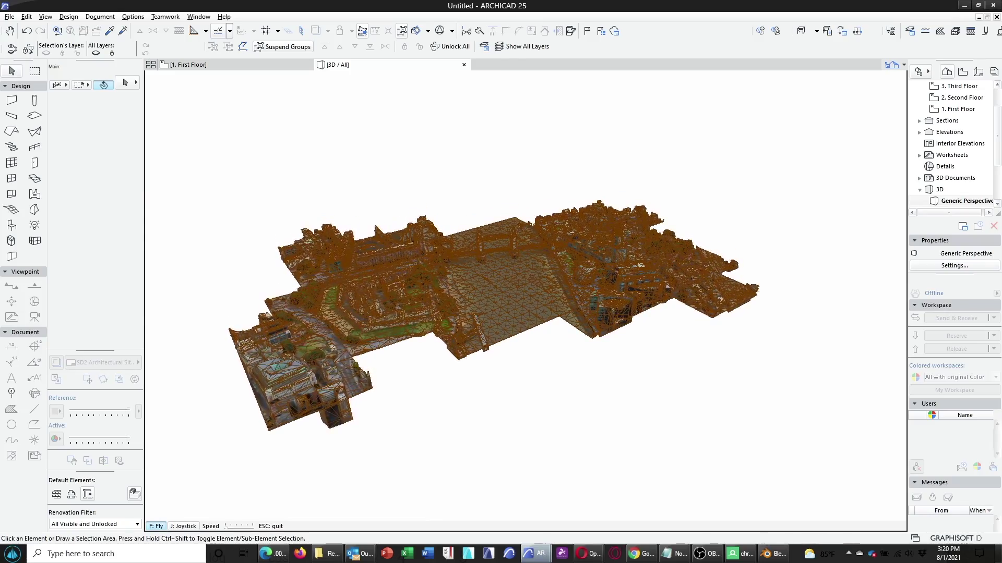
key(Escape)
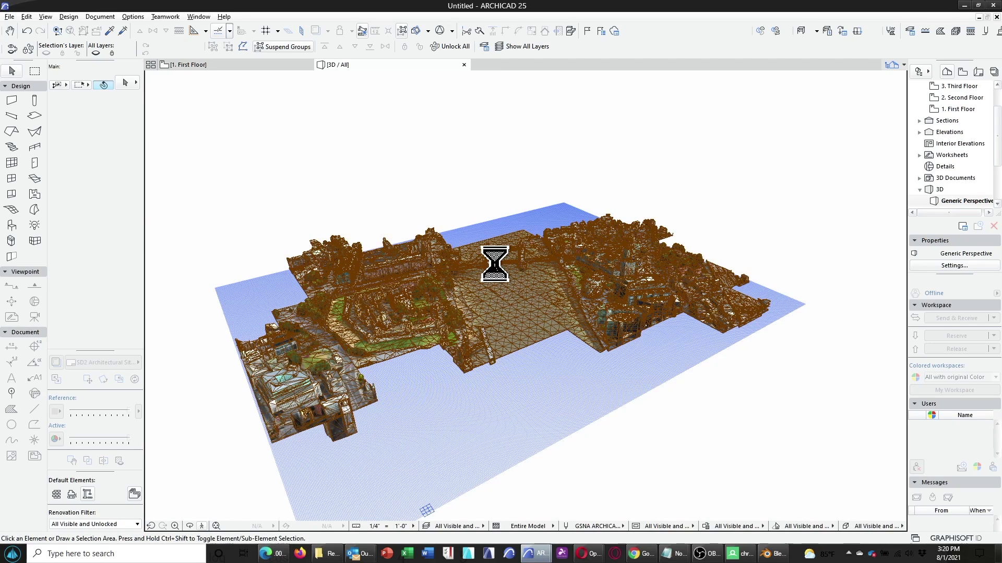
scroll(495, 263, up, 3)
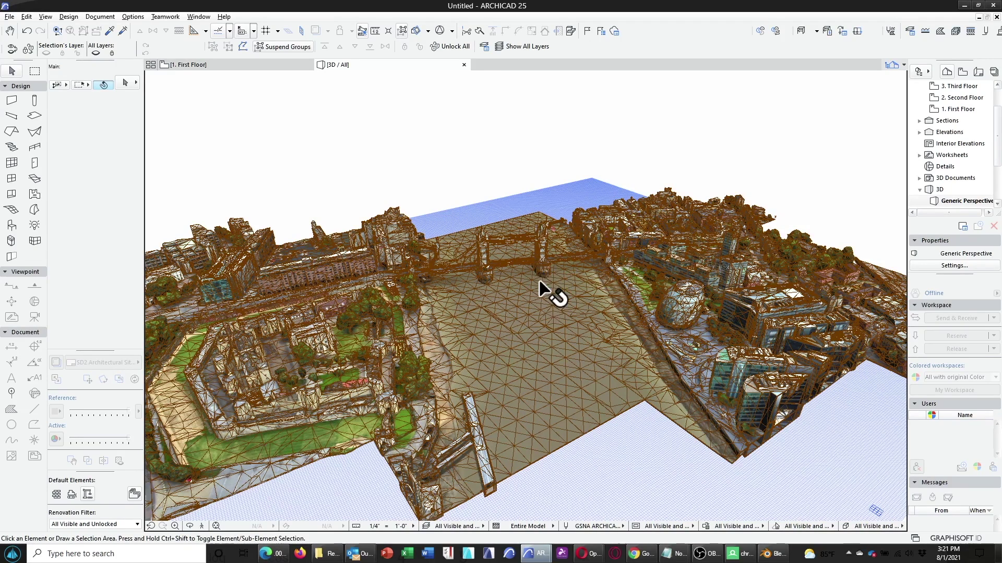
Step: Set the towerbridge object's Symbol Line Pen to pen 141, the thin General - Black pen, in its selection settings, and deselect the object
click(449, 276)
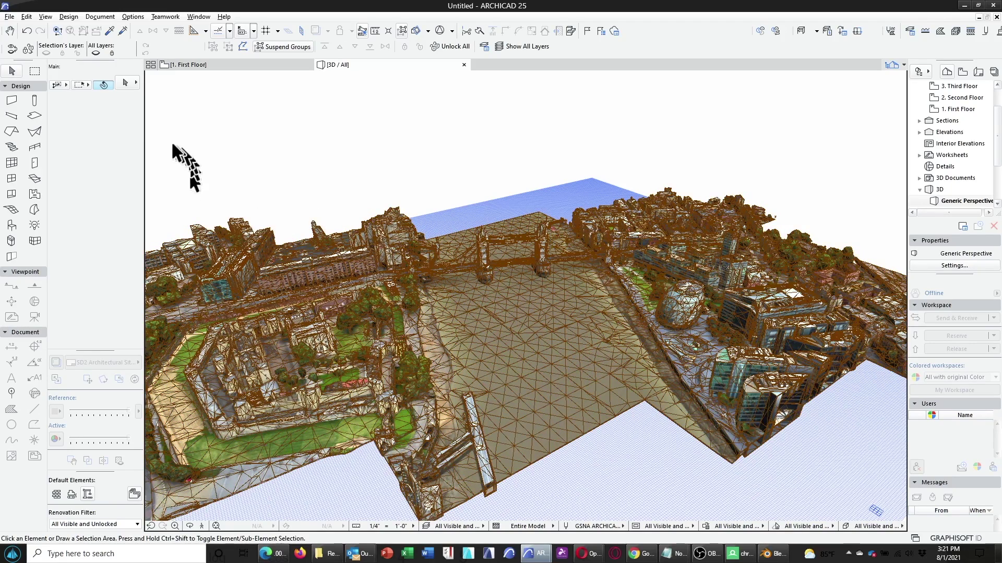
click(321, 256)
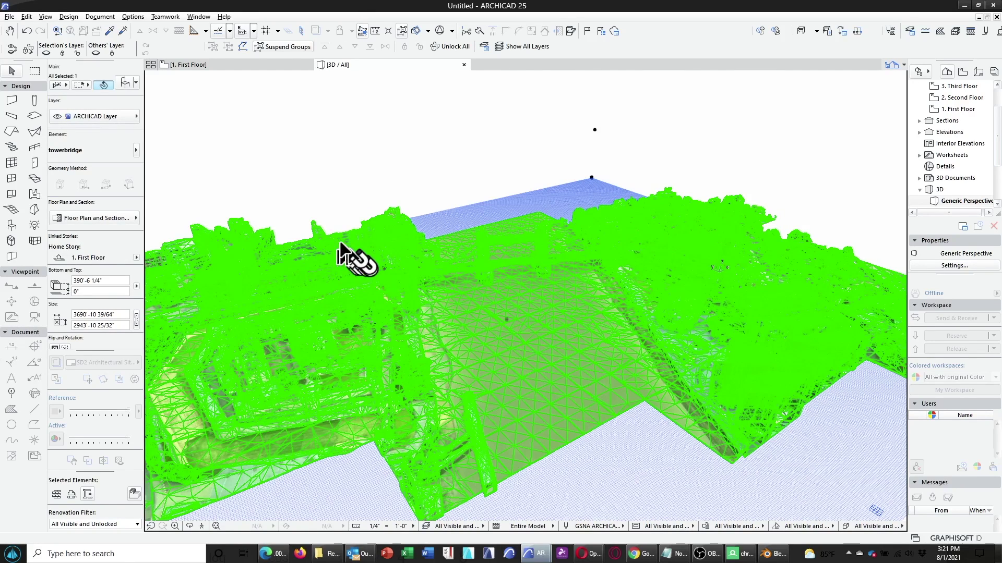
click(124, 83)
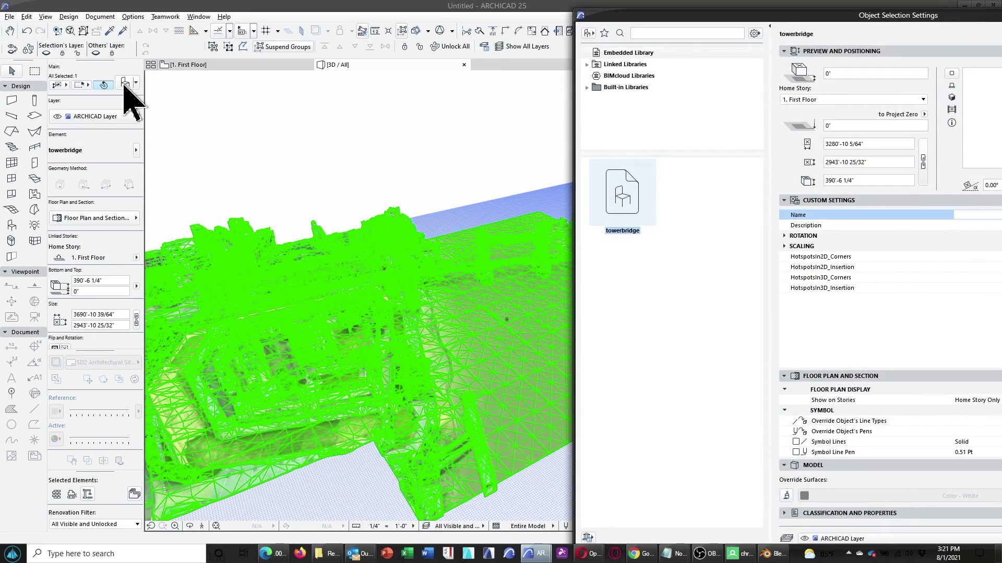
drag(752, 17, 358, 18)
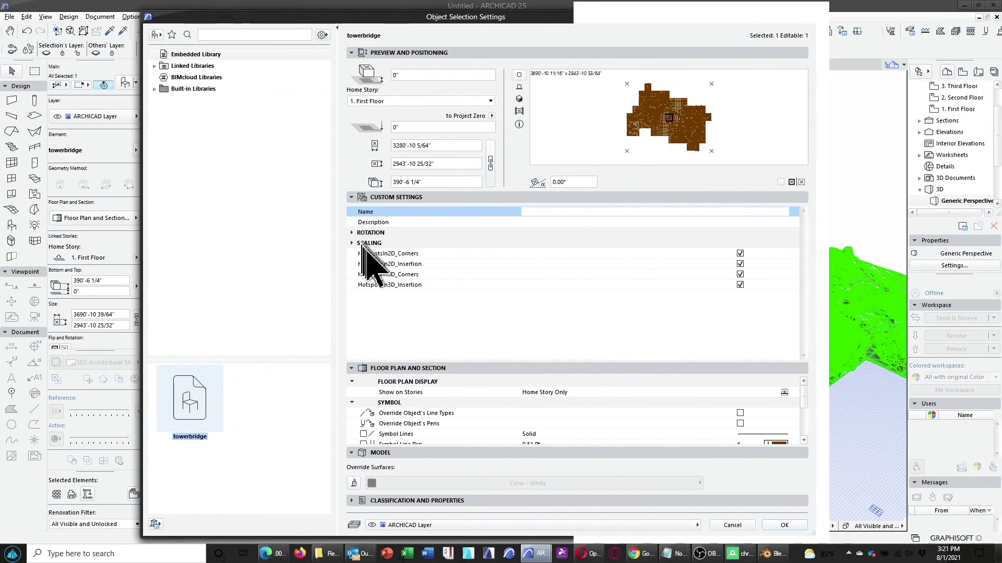
scroll(577, 425, down, 5)
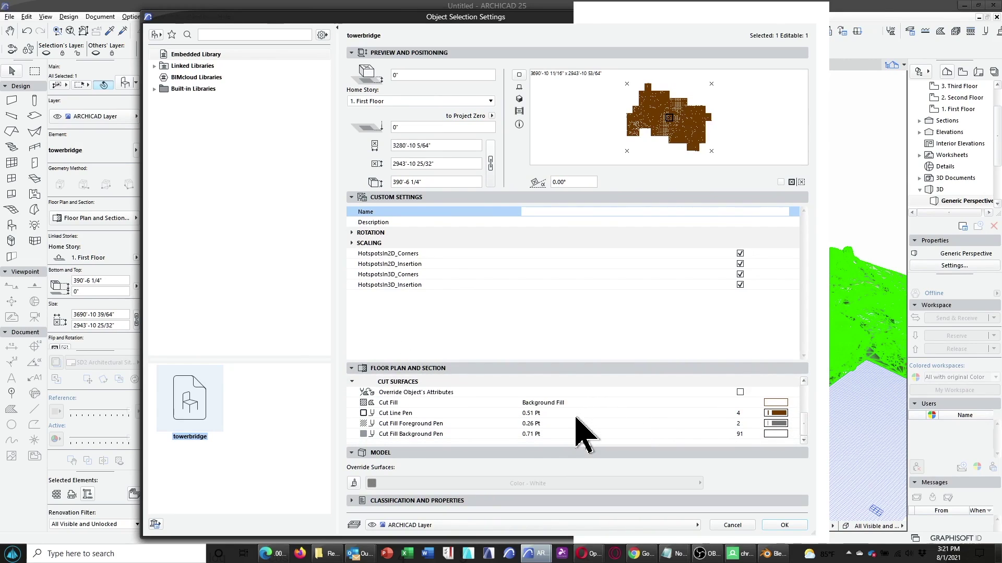
scroll(574, 427, up, 4)
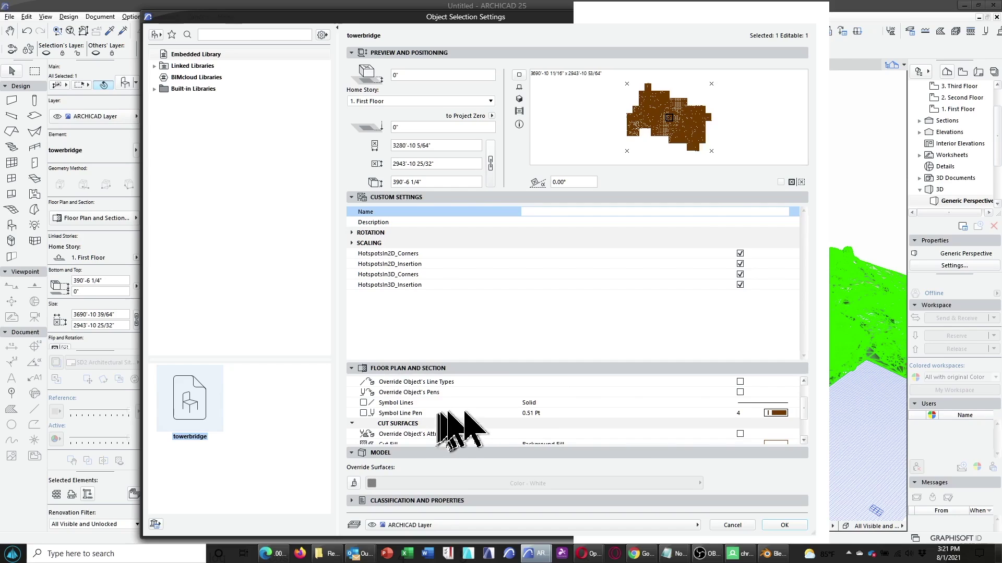
click(786, 413)
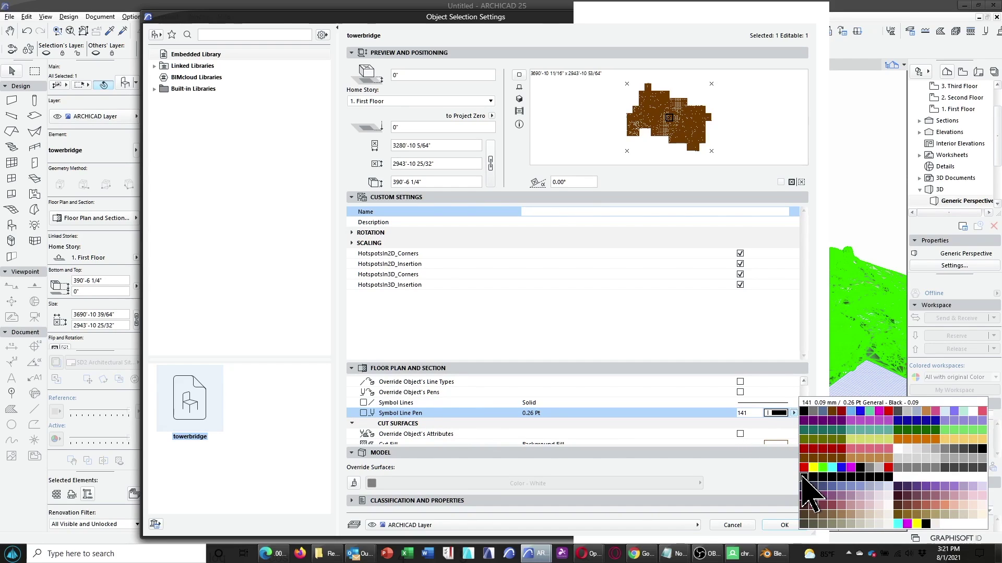
click(803, 477)
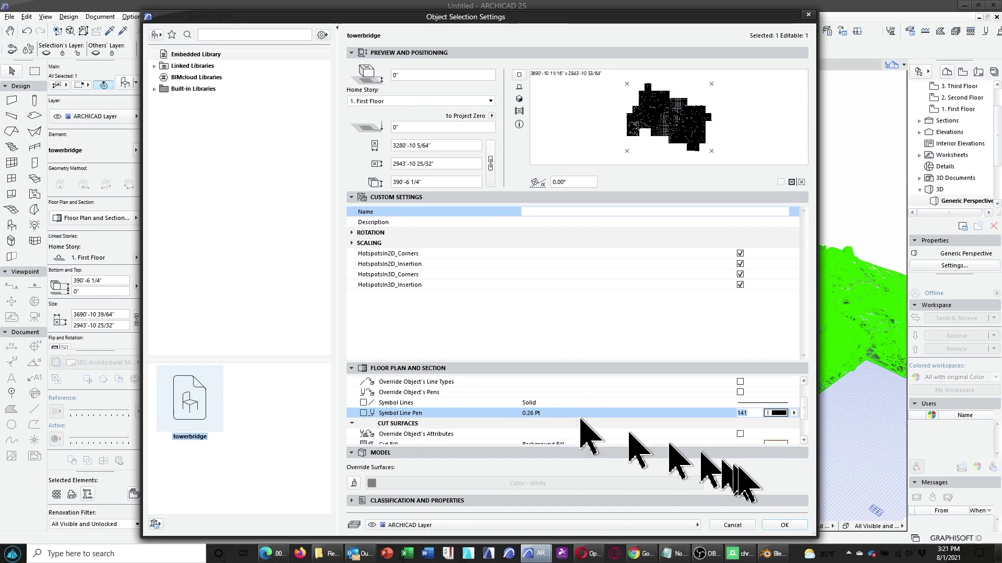
click(795, 525)
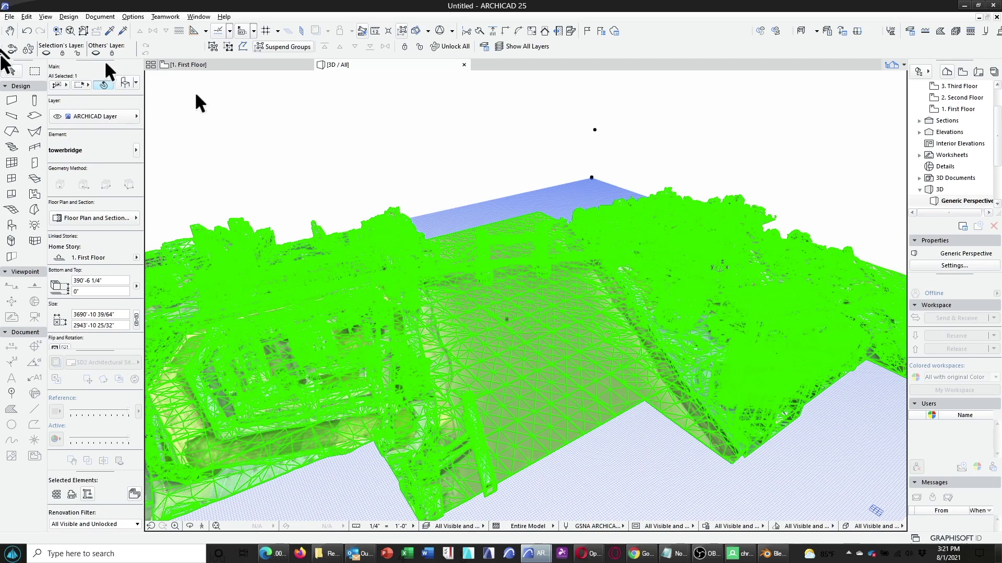
key(Escape)
Step: Turn off Show Contours in the 3D Renders style and apply that style to the 3D view
click(46, 17)
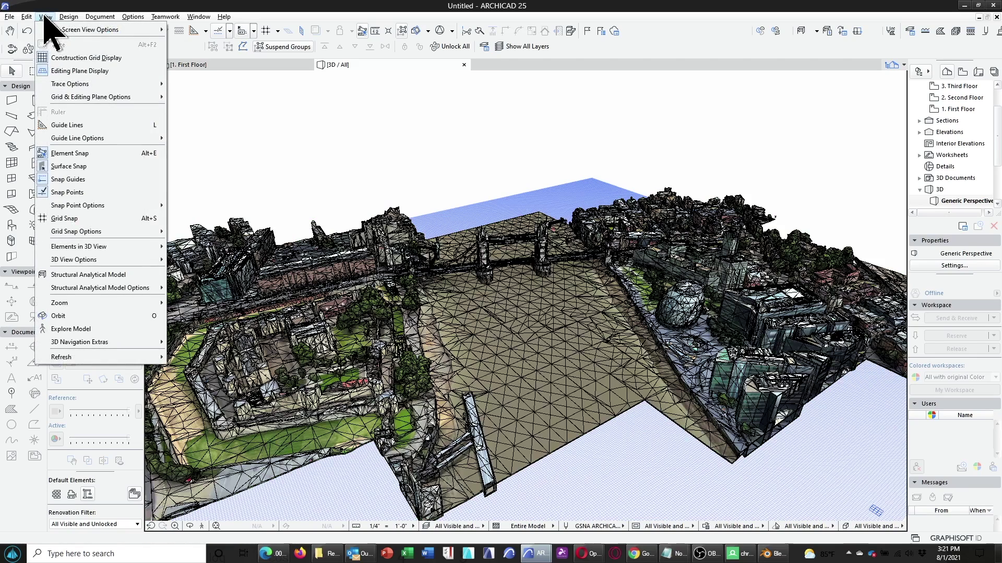
mouse_move(100, 261)
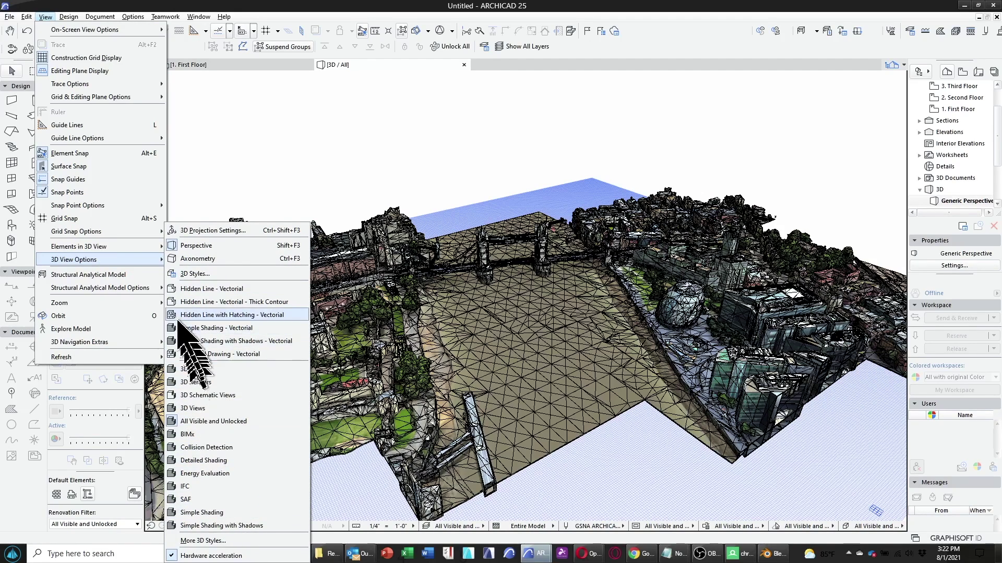
click(194, 274)
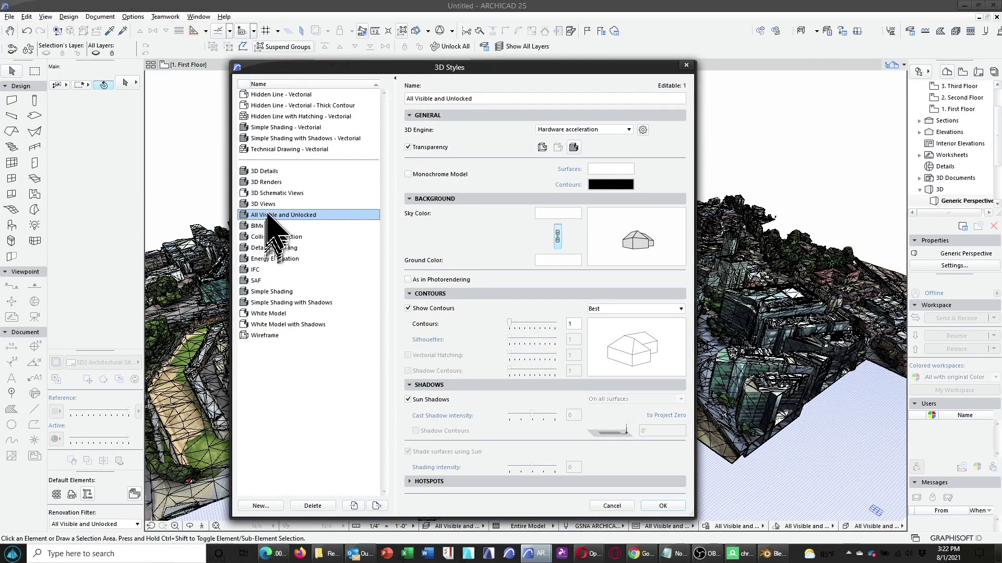
click(269, 182)
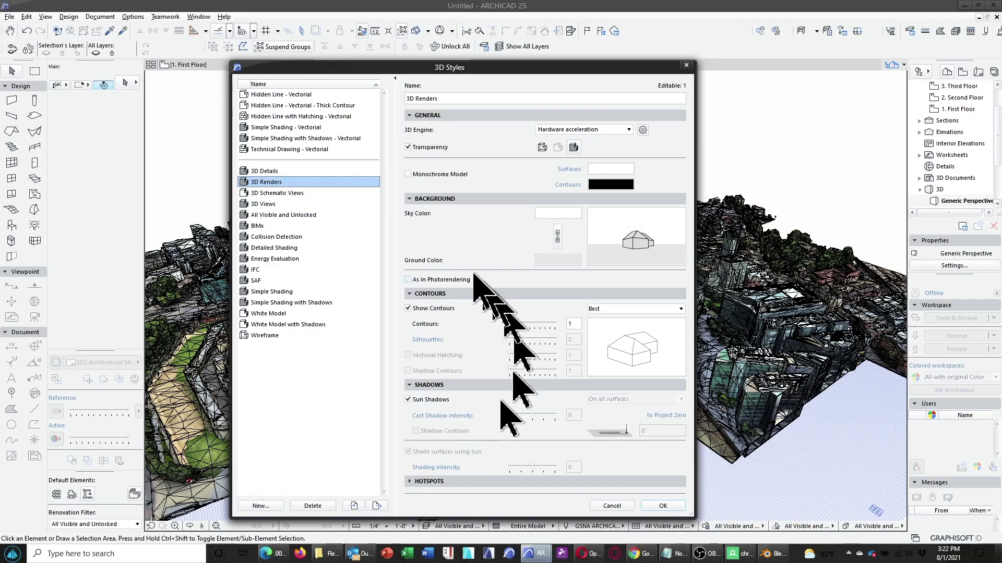
click(410, 308)
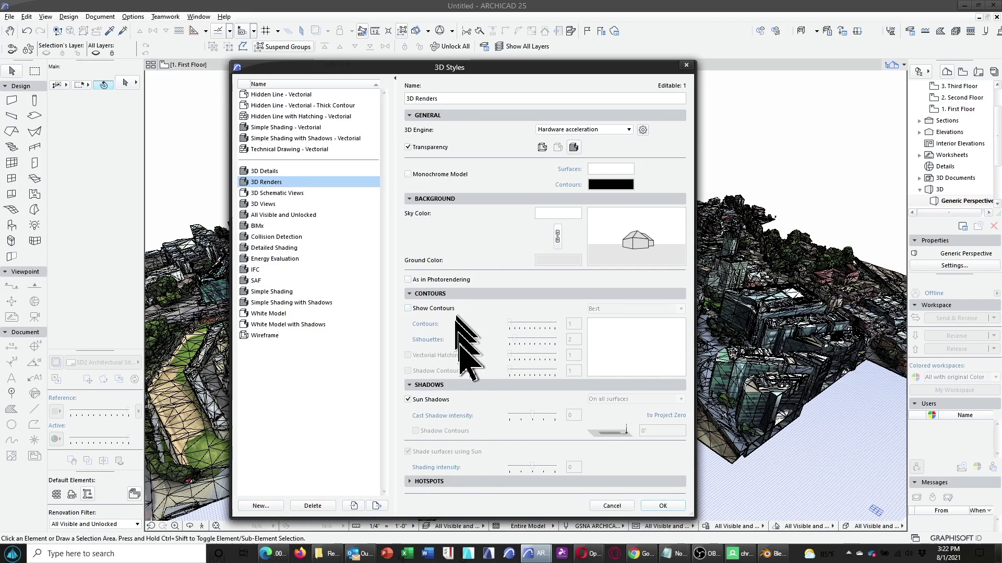
click(664, 506)
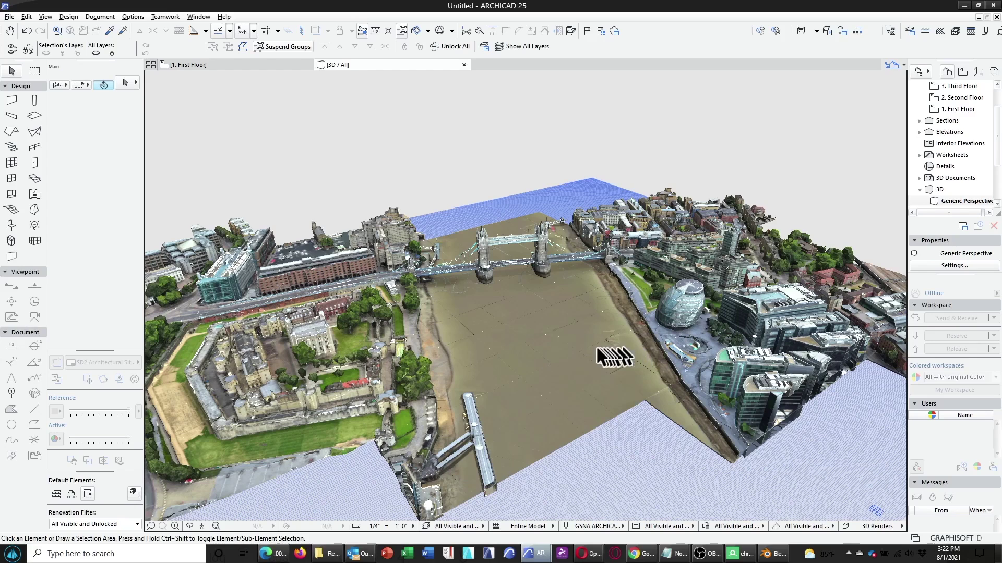
Step: Look over the city model in the slc-test project from a wider angle, then return to the Tower Bridge model in the Untitled project
mouse_move(543, 559)
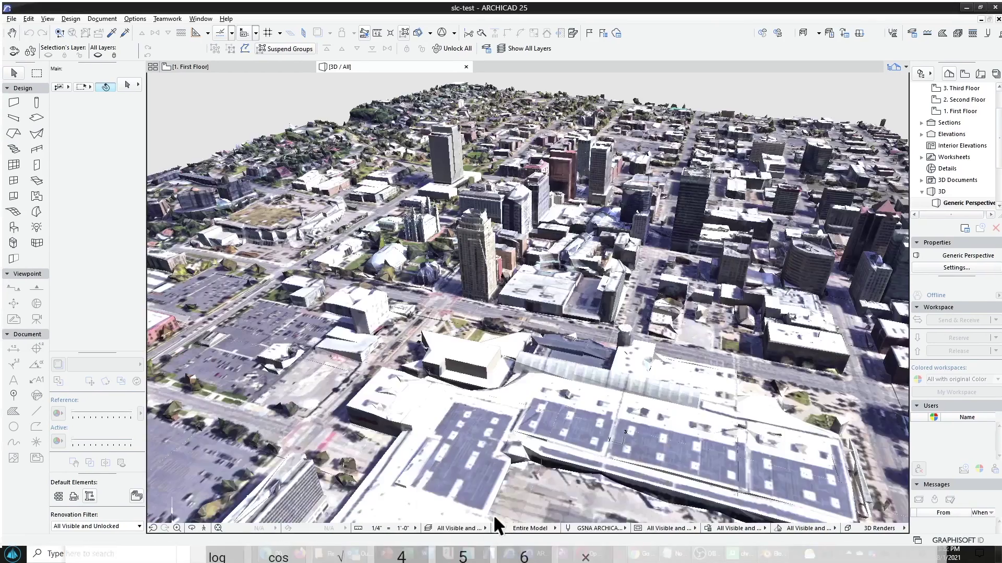
click(495, 515)
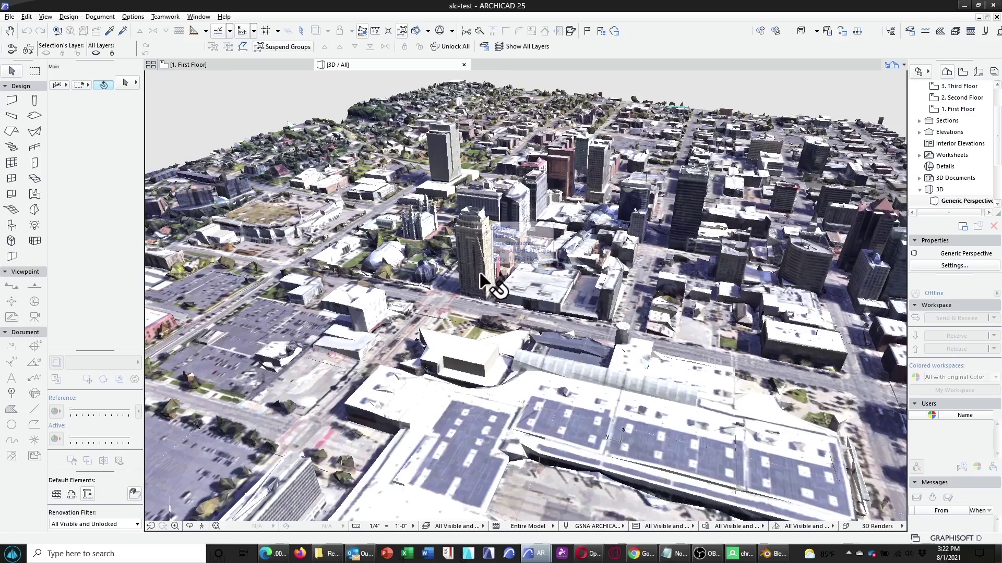
drag(480, 274, 416, 265)
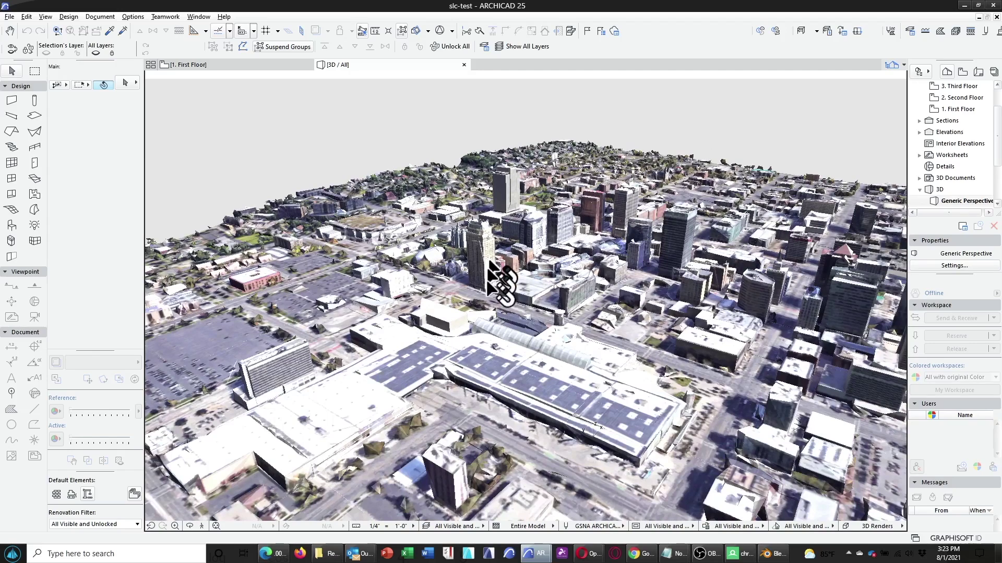
mouse_move(542, 554)
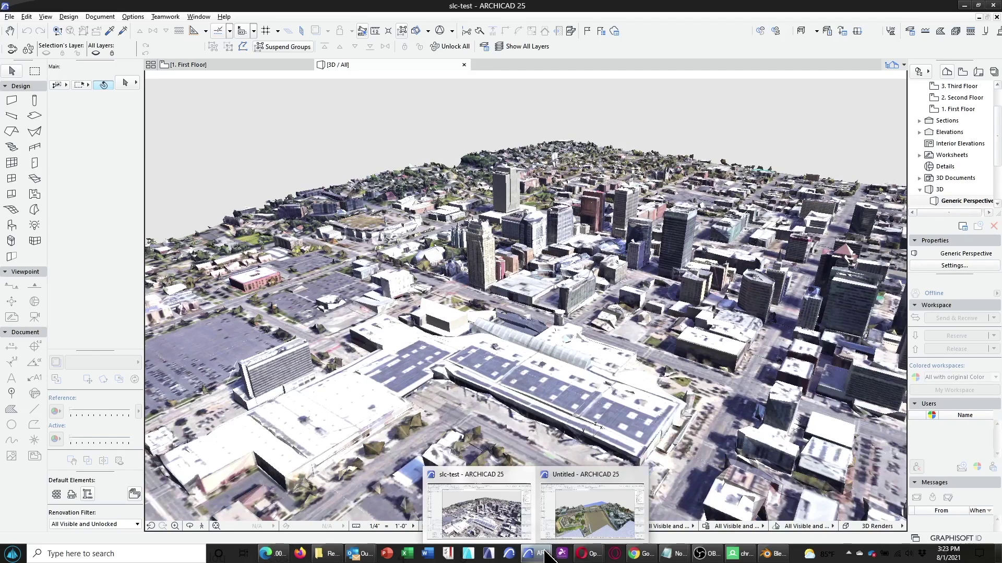
click(580, 512)
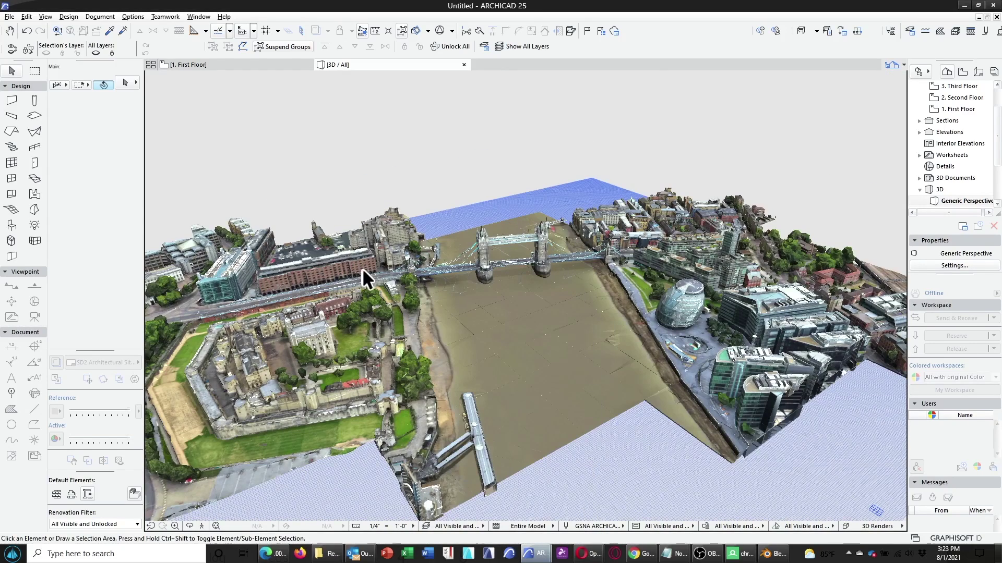
click(594, 329)
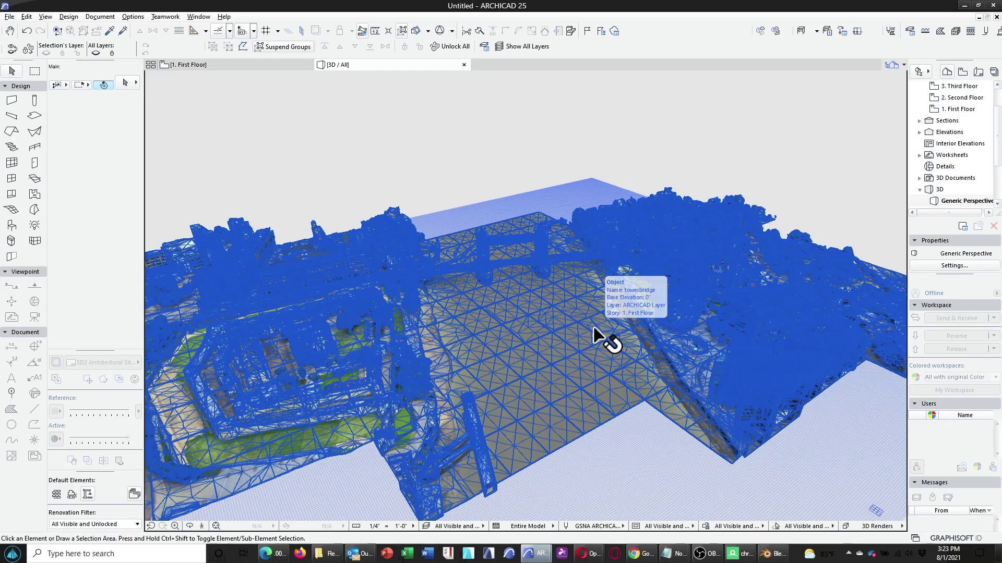